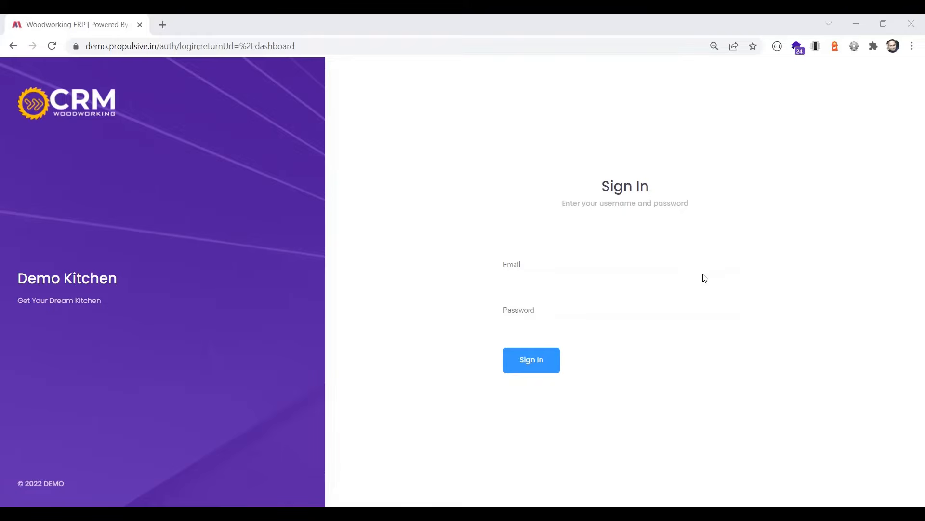
# Sign in with the admin e-mail and account password, and decline saving the password in the browser
pyautogui.click(606, 261)
pyautogui.write('admin@demo.com')
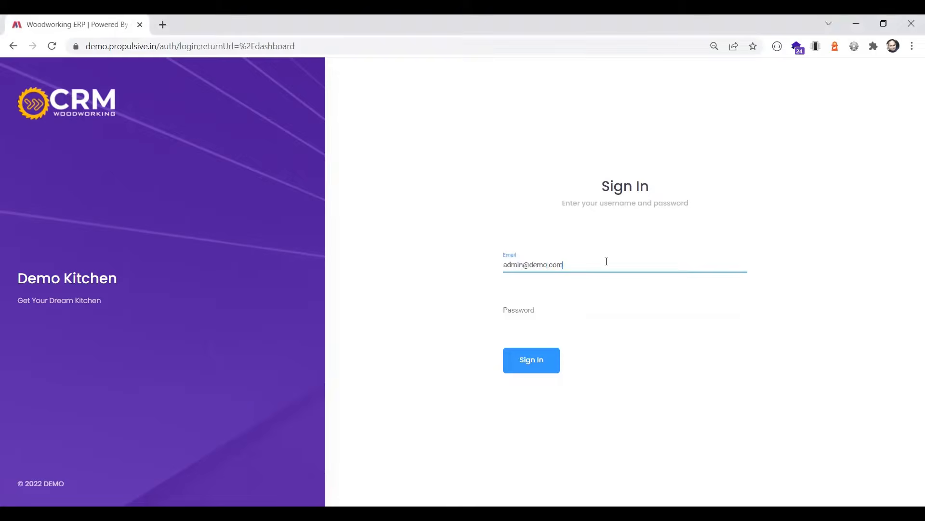
pyautogui.press('Tab')
pyautogui.write('admin123')
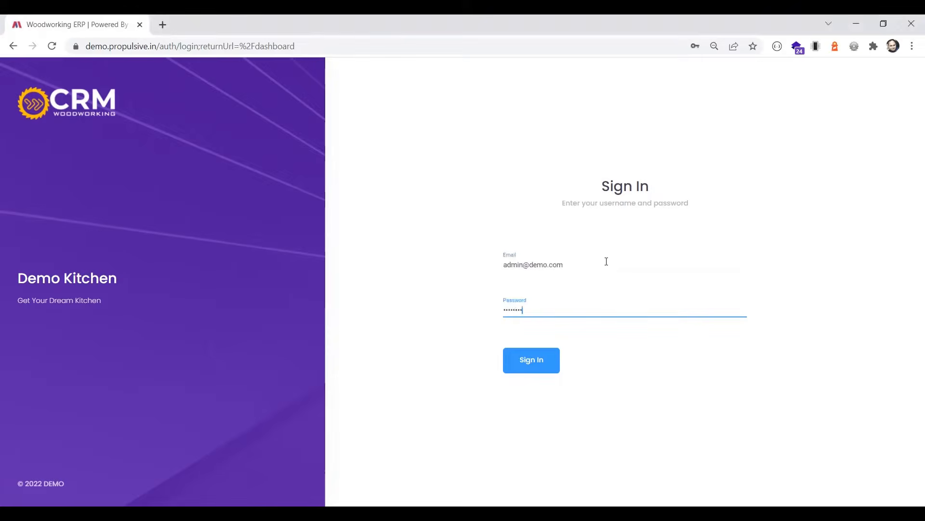
pyautogui.press('Return')
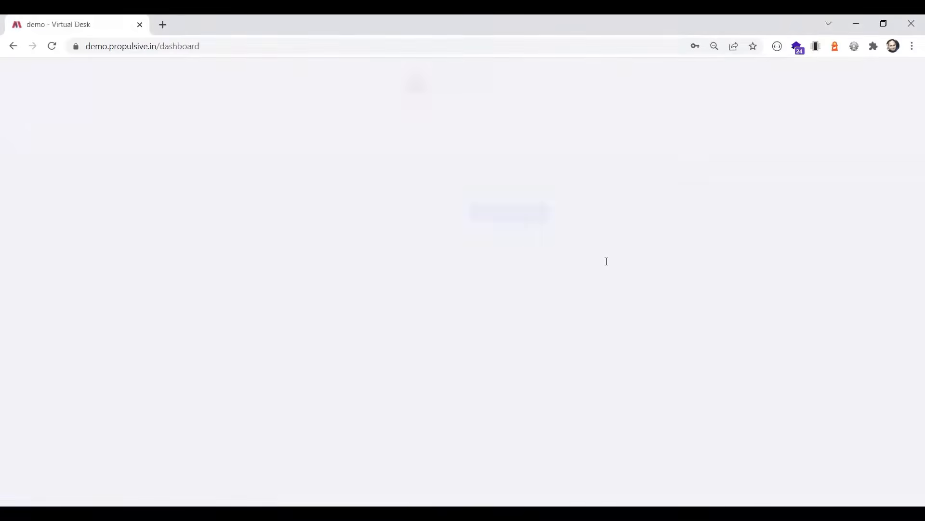
pyautogui.click(568, 220)
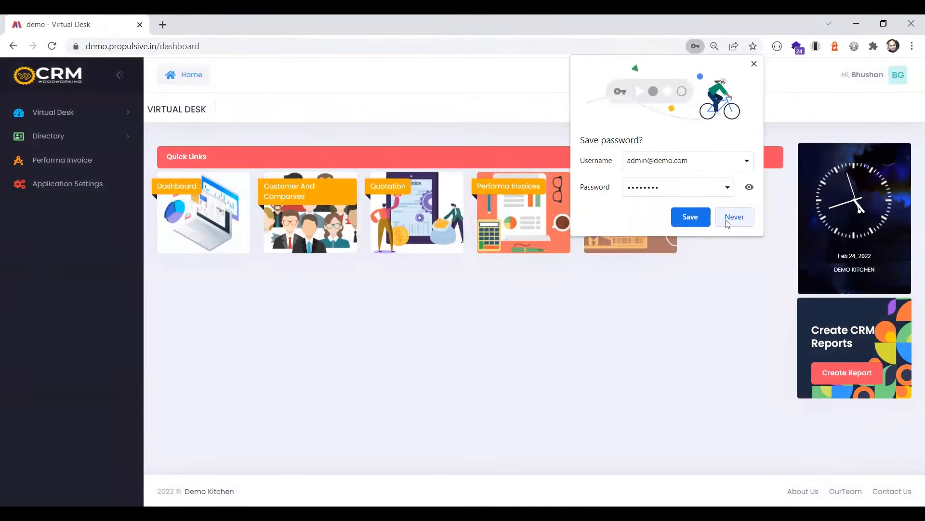
pyautogui.click(728, 222)
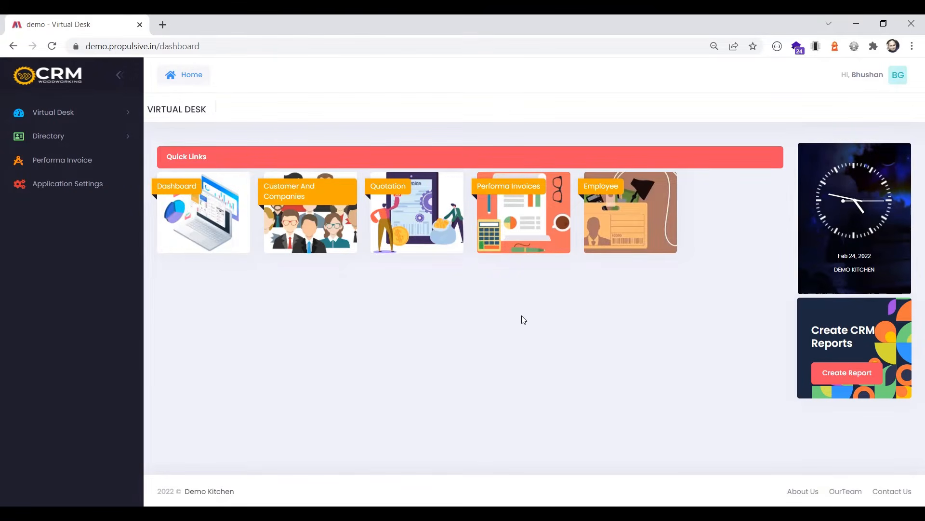
pyautogui.click(520, 224)
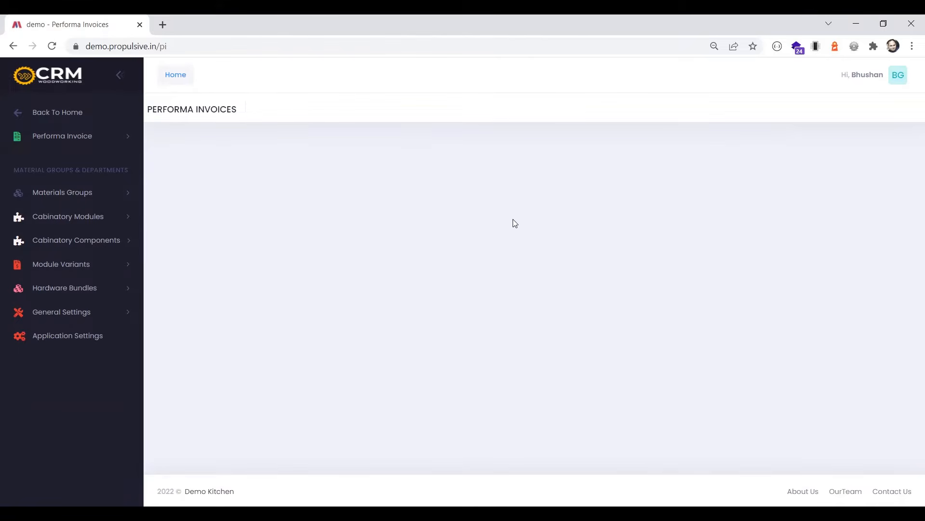
pyautogui.click(111, 138)
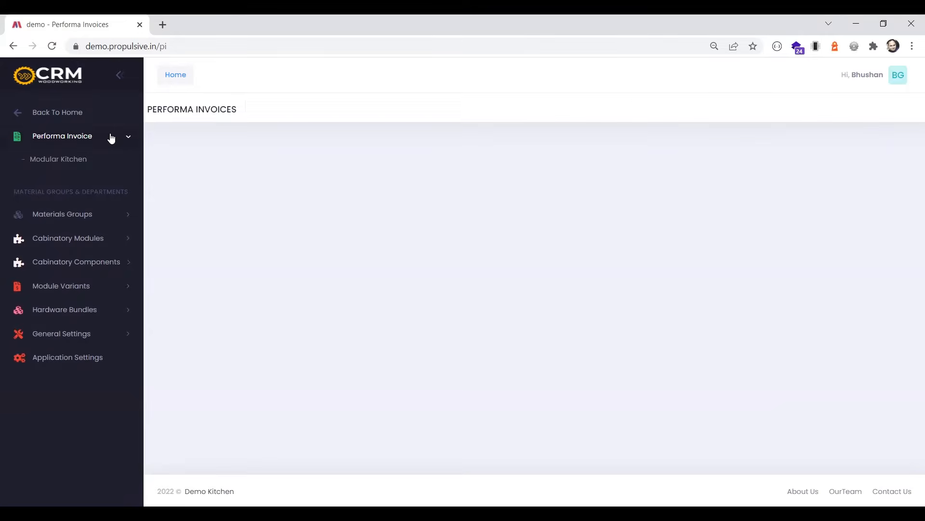
pyautogui.click(181, 79)
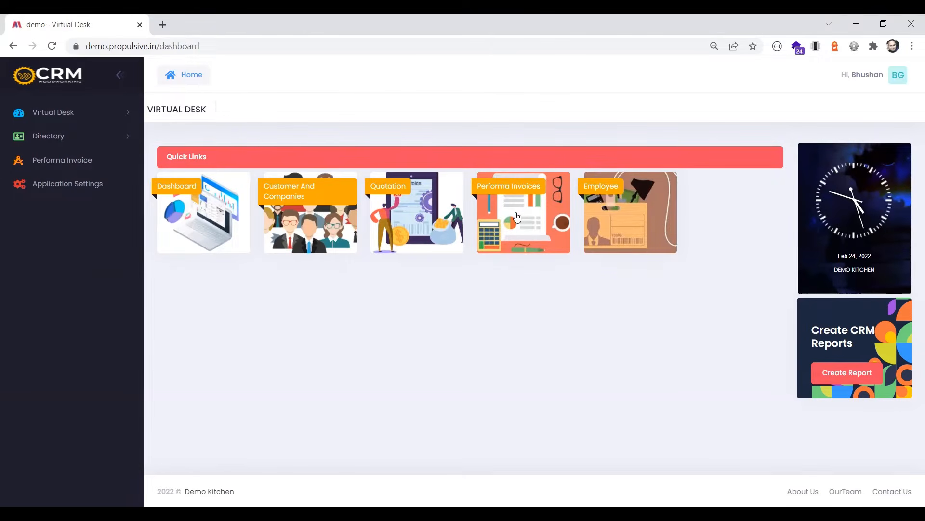
# Open the Modular Kitchen performa invoices and start a new performa invoice
pyautogui.click(514, 230)
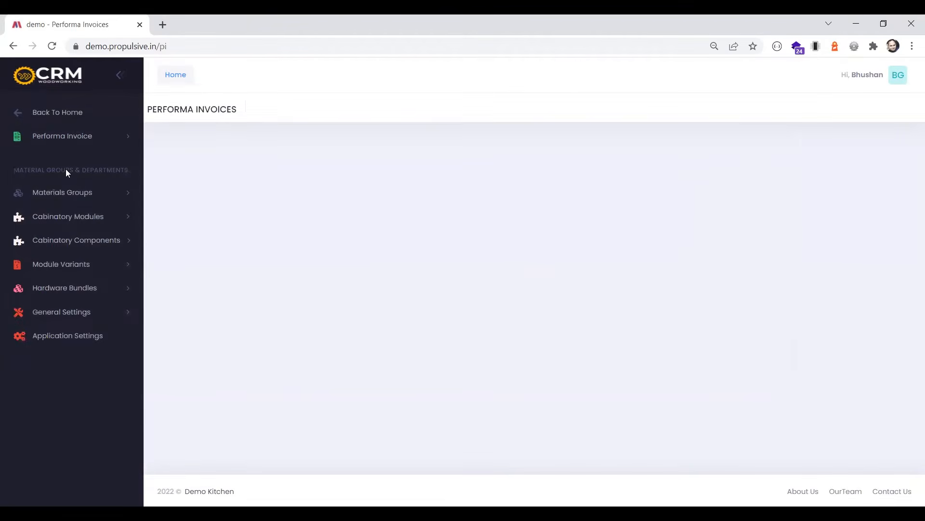
pyautogui.click(95, 137)
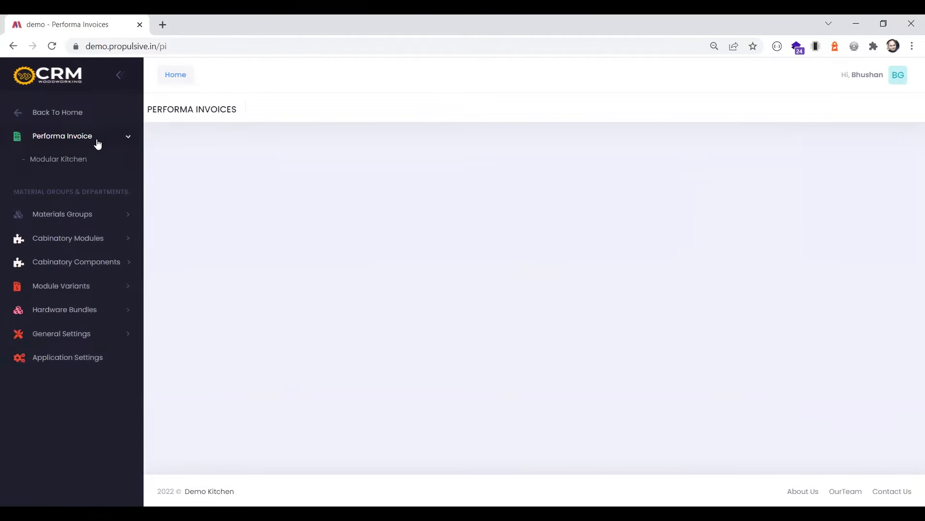
pyautogui.click(59, 163)
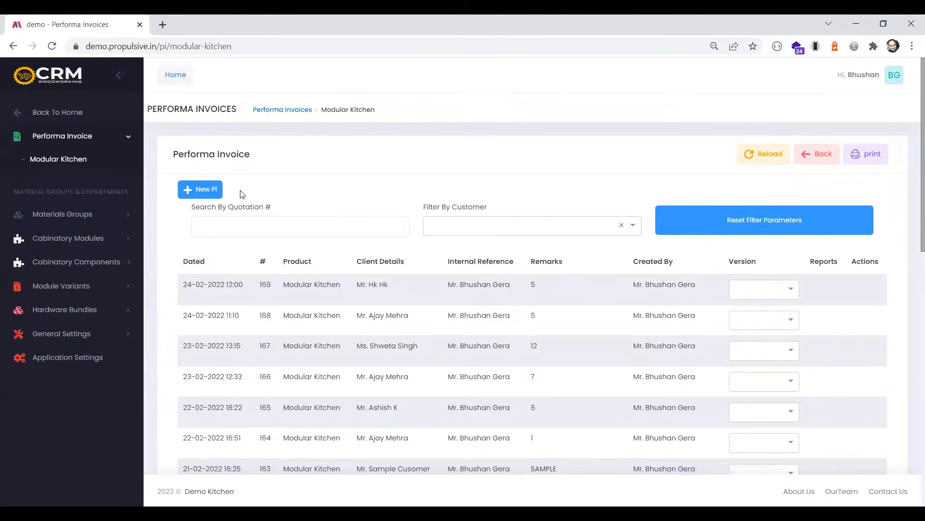
pyautogui.click(217, 195)
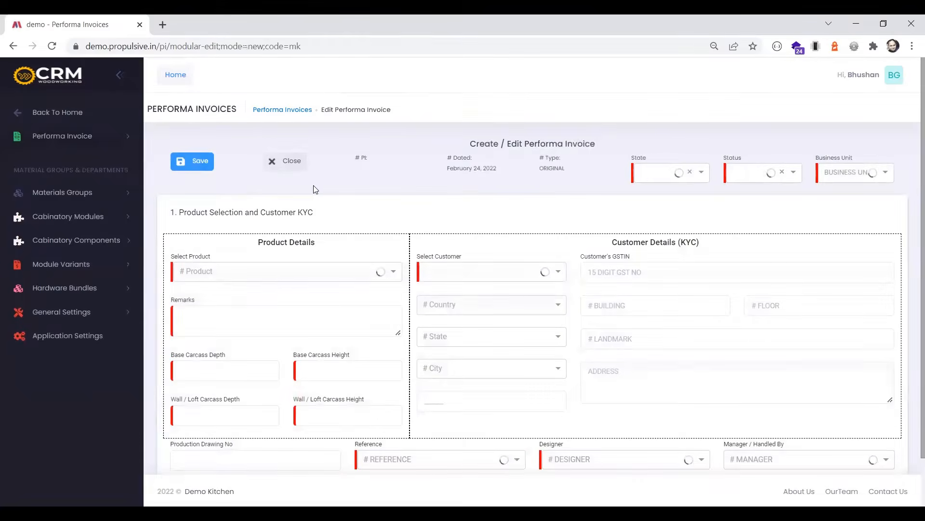
# Select MODULAR KITCHEN - GST @ 18 % as the invoice's product
pyautogui.scroll(-2, 331, 190)
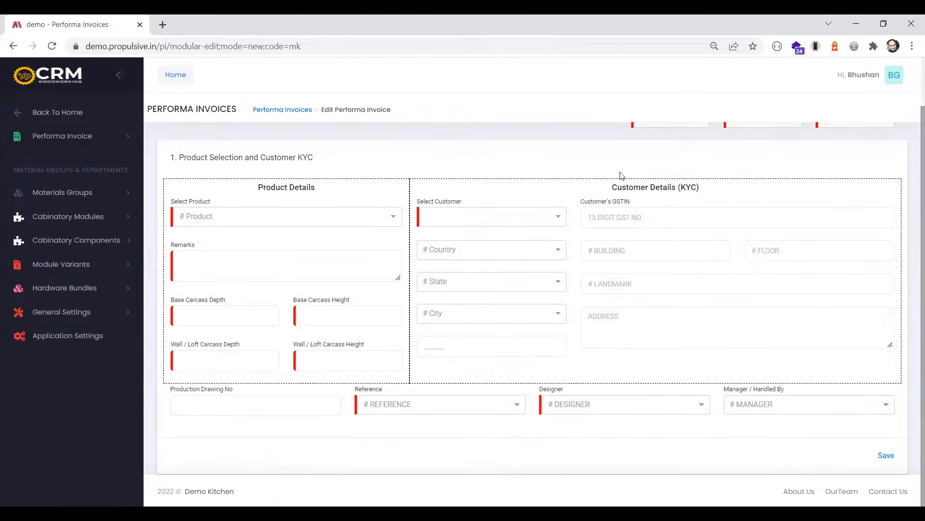
pyautogui.scroll(1, 622, 176)
pyautogui.scroll(-1, 433, 245)
pyautogui.click(274, 222)
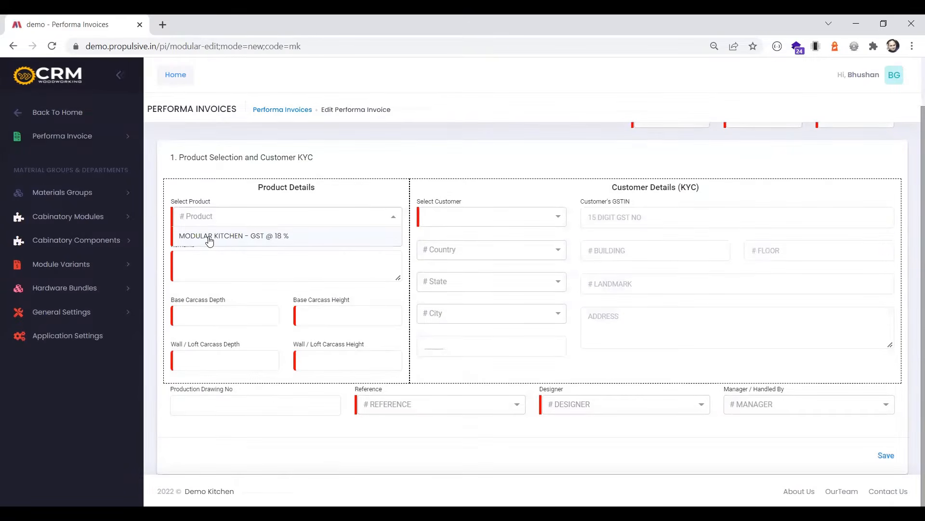
pyautogui.click(259, 239)
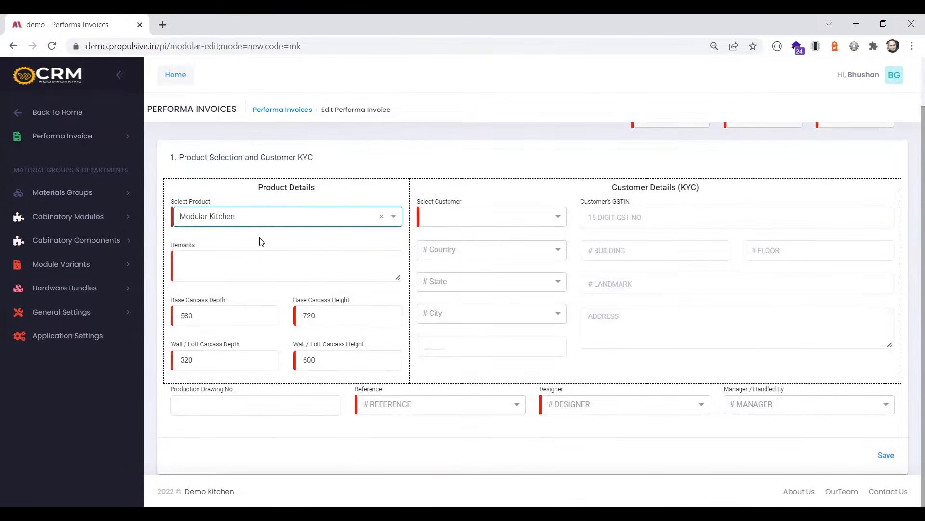
pyautogui.click(204, 319)
pyautogui.click(331, 316)
pyautogui.click(233, 360)
pyautogui.click(341, 361)
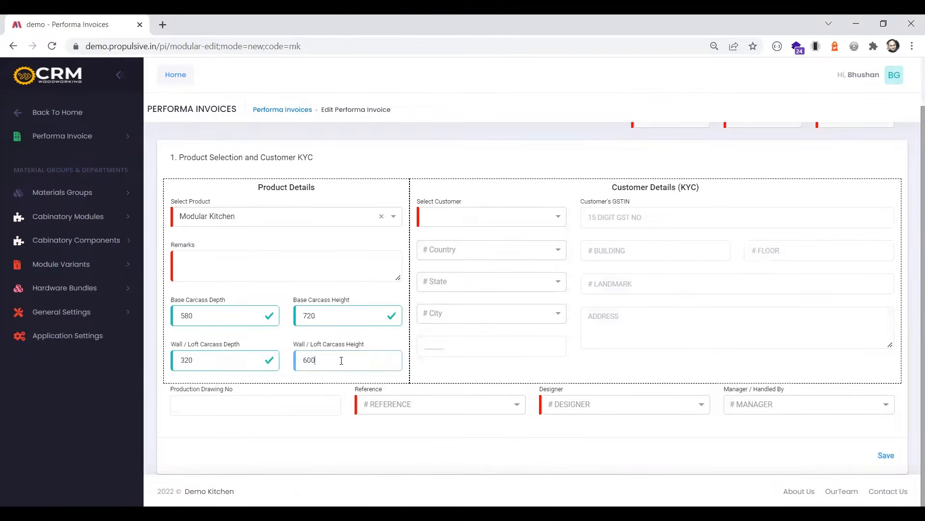
pyautogui.click(207, 318)
# Enter the remarks as "Ref." followed by the referring person's name and Jammu, and try to save the section
pyautogui.click(223, 263)
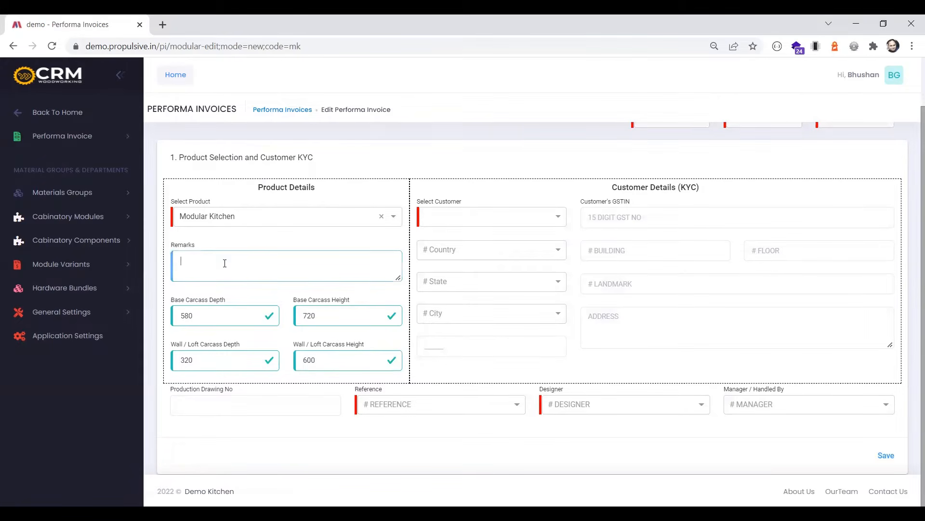
pyautogui.write('Ref. Miss Pri')
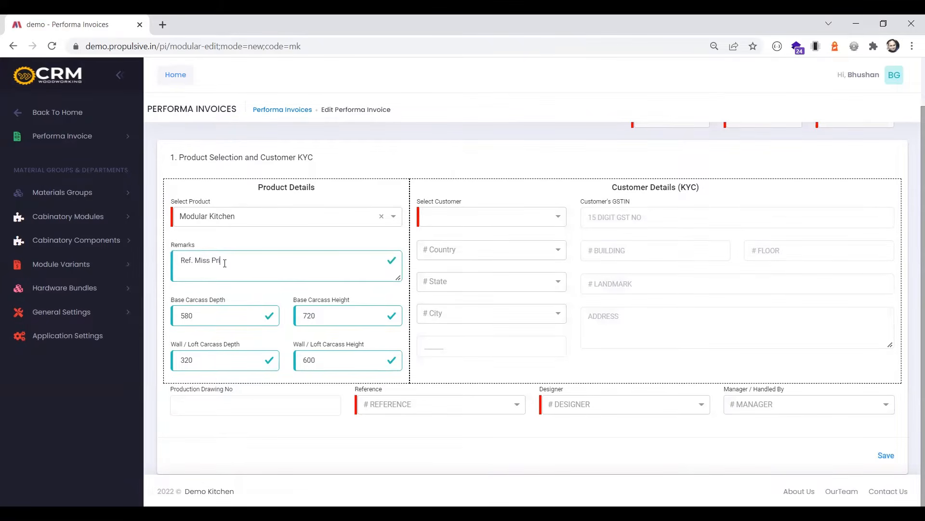
pyautogui.write('yanka Ji, Jammu')
pyautogui.click(886, 456)
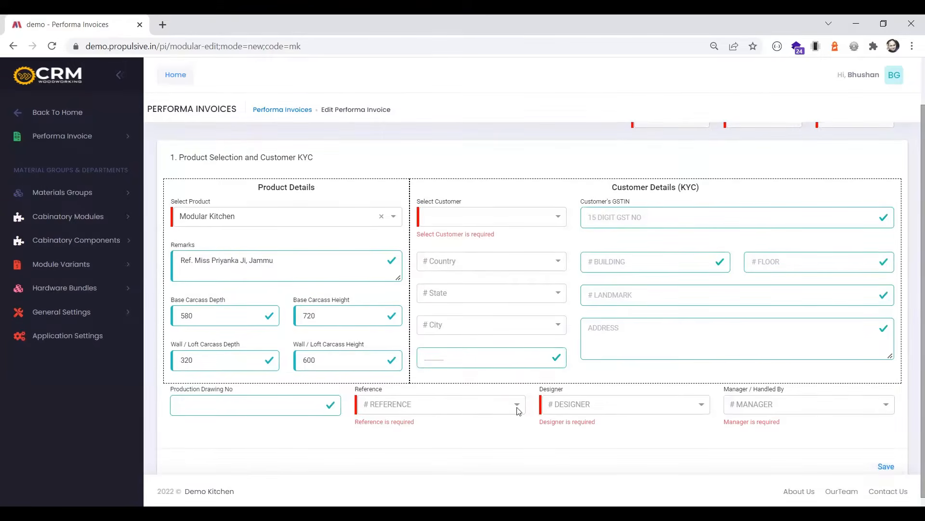
# Select the fourth customer in the customer list and replace the landmark with "SHIPPING ADDRESS"
pyautogui.click(475, 223)
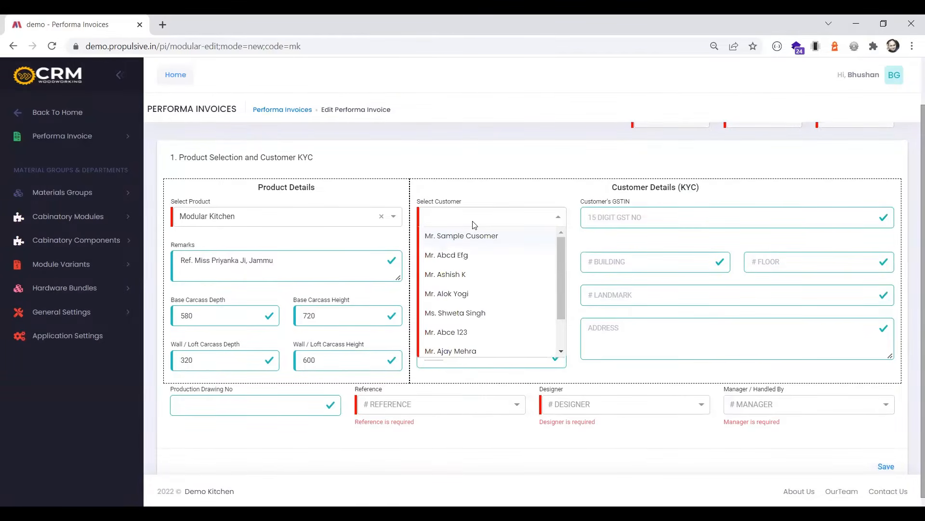
pyautogui.click(459, 295)
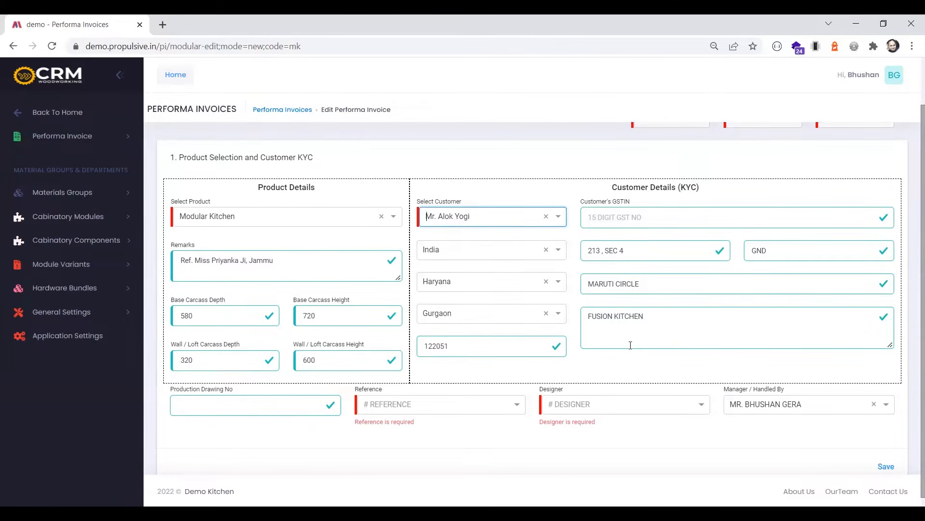
pyautogui.moveTo(647, 283); pyautogui.dragTo(566, 288)
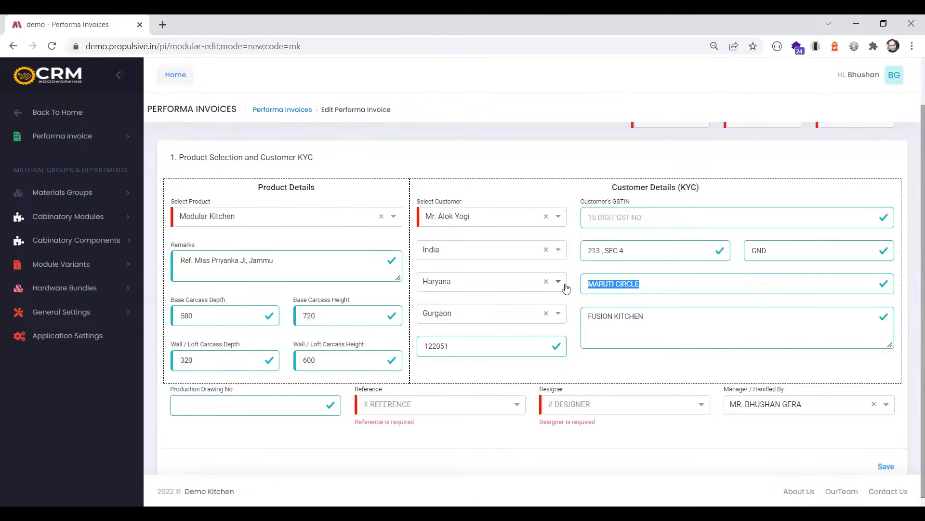
pyautogui.write('SHIPPING ADDRESS')
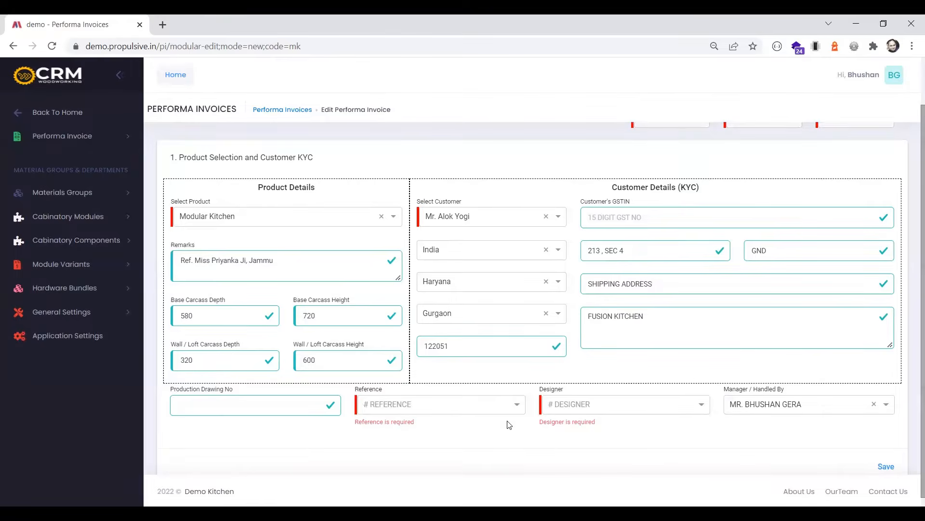
# Set the production drawing number to 123 and choose the director as both reference and designer
pyautogui.click(497, 411)
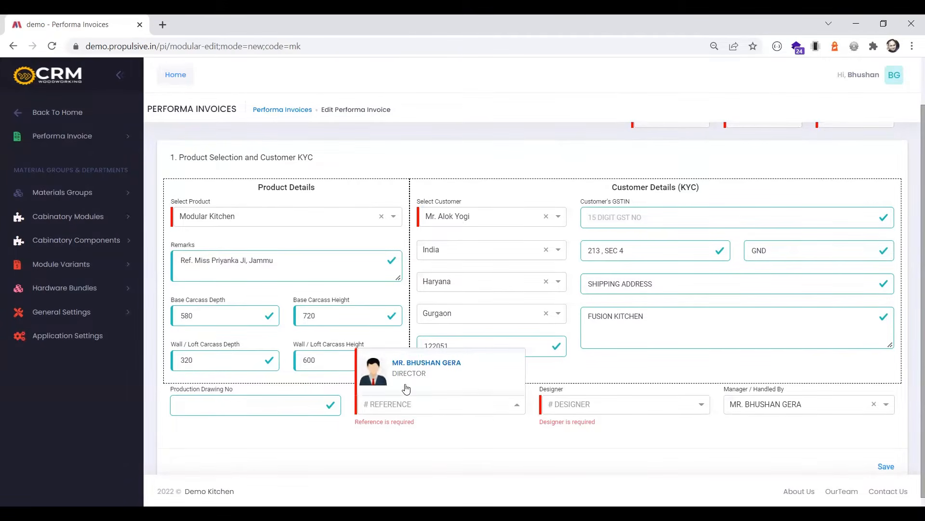
pyautogui.click(402, 372)
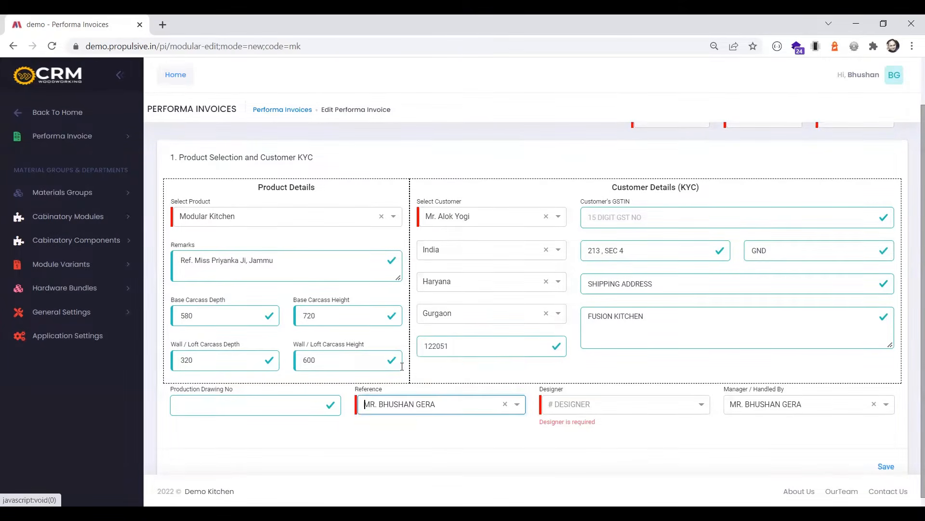
pyautogui.click(195, 405)
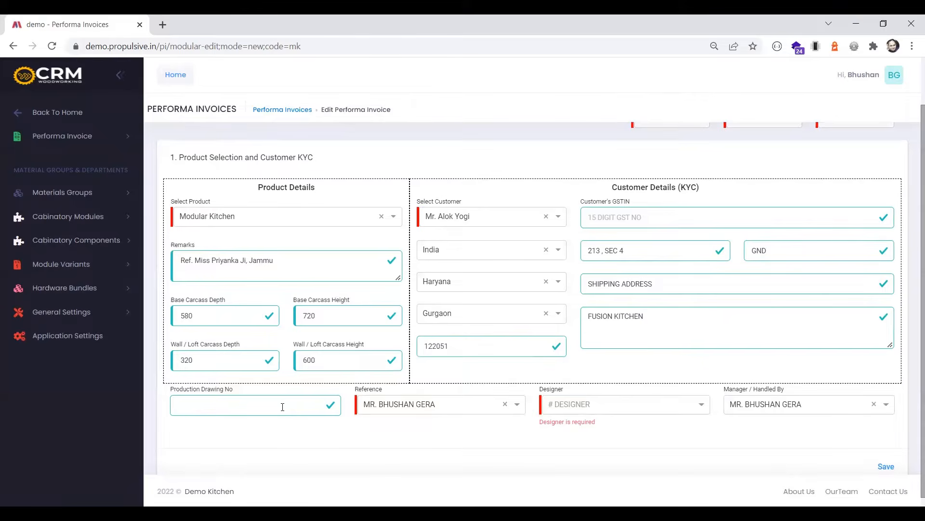
pyautogui.click(206, 411)
pyautogui.write('123')
pyautogui.click(570, 409)
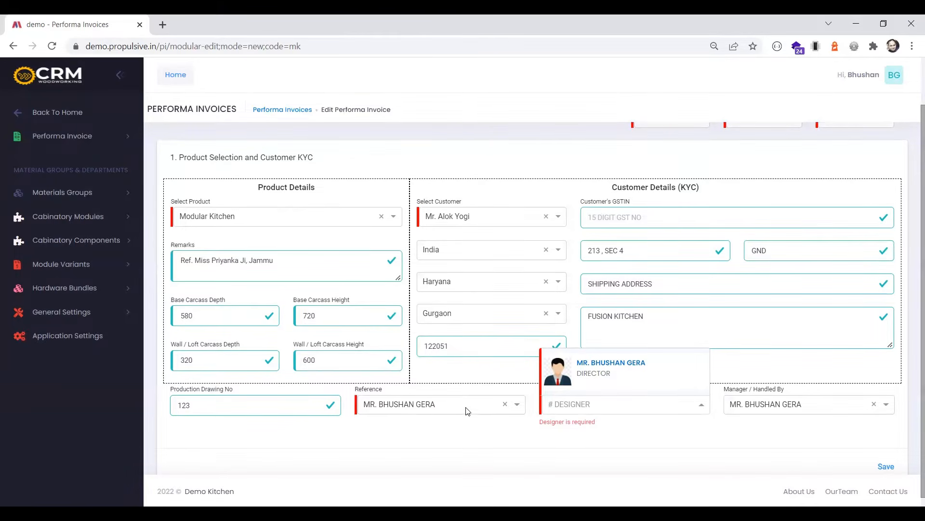
pyautogui.click(586, 379)
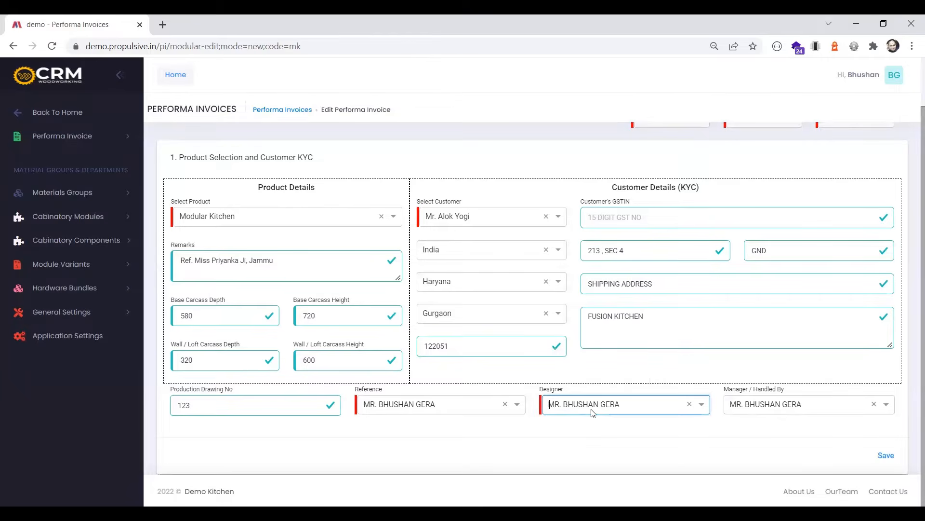
# Save the product and customer details and continue to the carcass material selection
pyautogui.doubleClick(728, 389)
pyautogui.moveTo(765, 387); pyautogui.dragTo(781, 388)
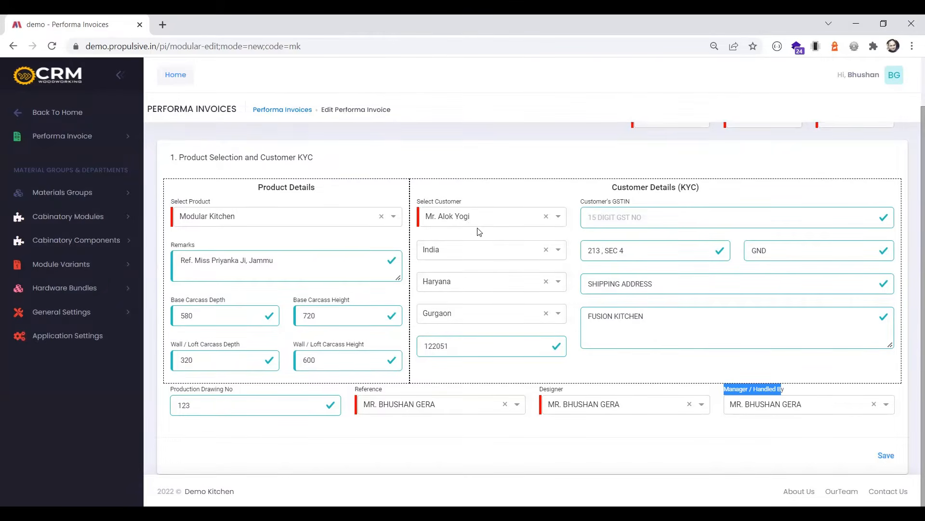
pyautogui.click(884, 456)
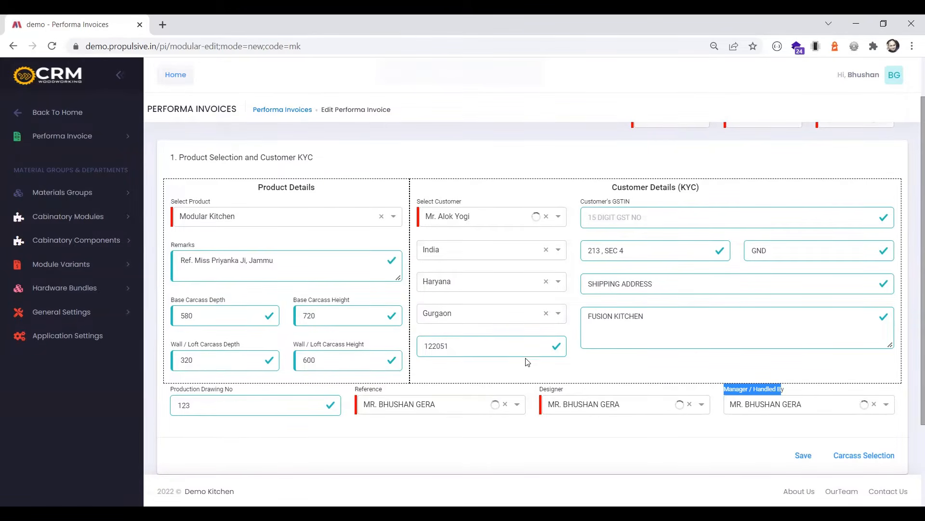
pyautogui.click(854, 461)
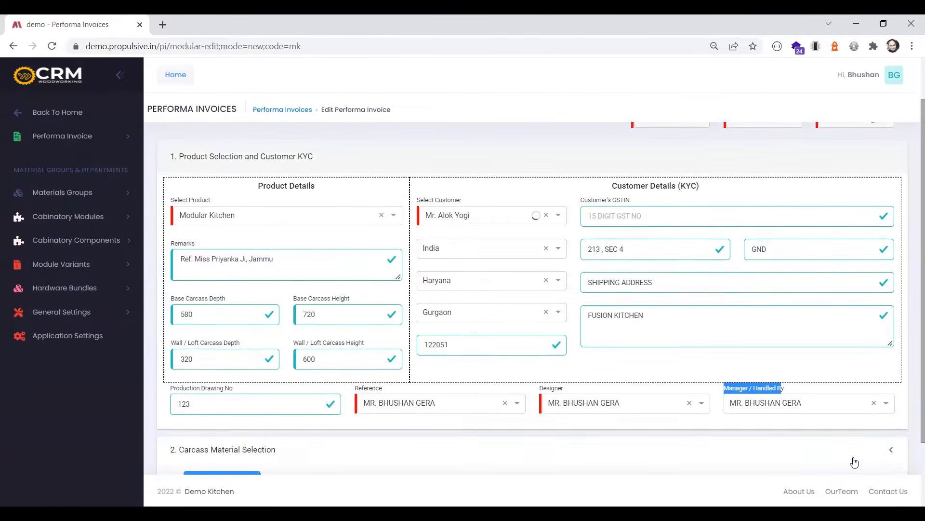
# Add a new carcass selection with type Postlam and variant 18MM POSTLAMINTED CARCASS IN ALTERNATE/COMMERCIAL PLY
pyautogui.click(199, 286)
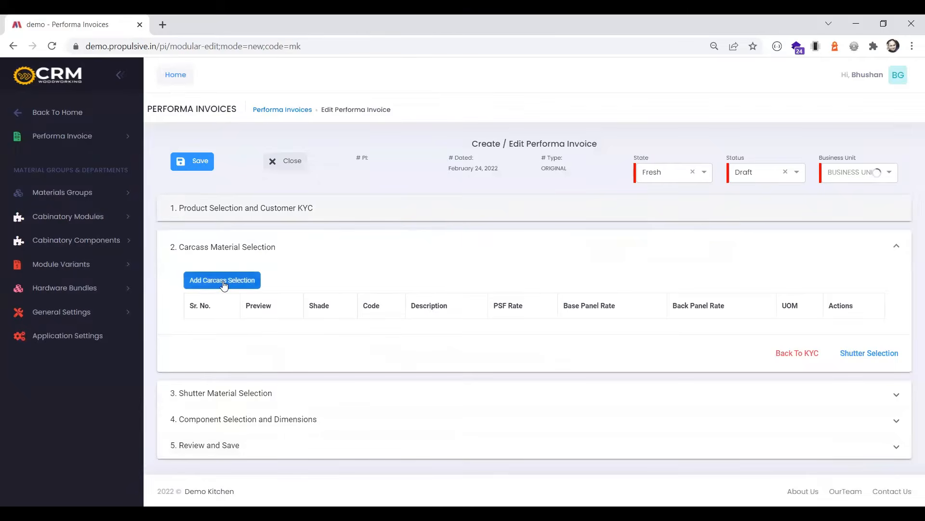
pyautogui.scroll(-1, 453, 280)
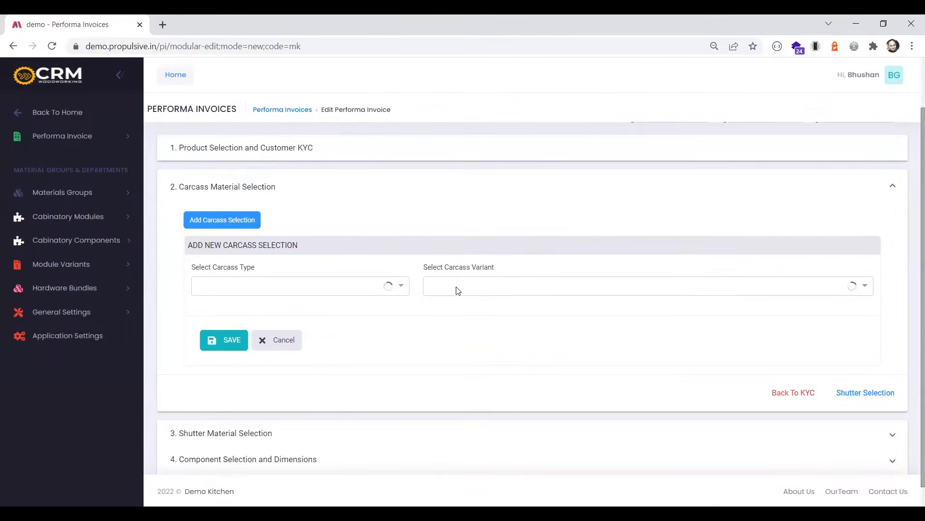
pyautogui.click(329, 295)
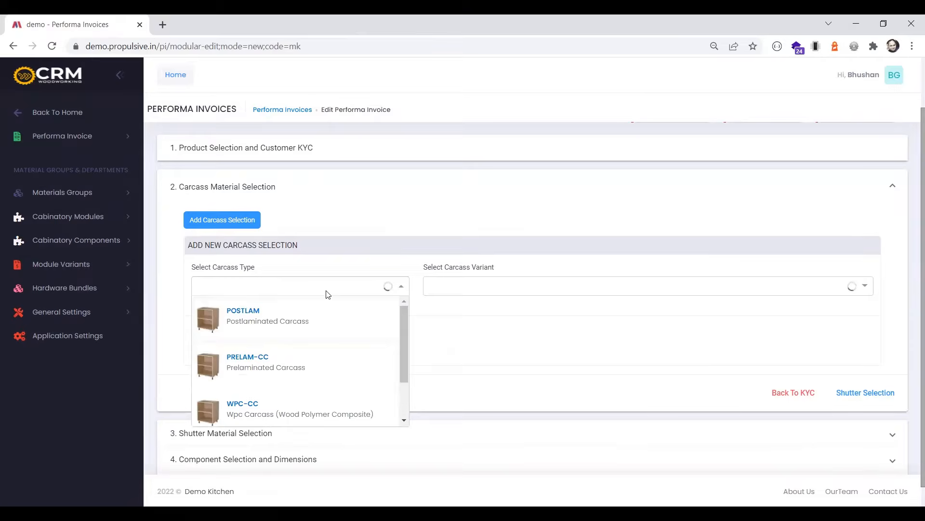
pyautogui.click(245, 326)
pyautogui.click(461, 292)
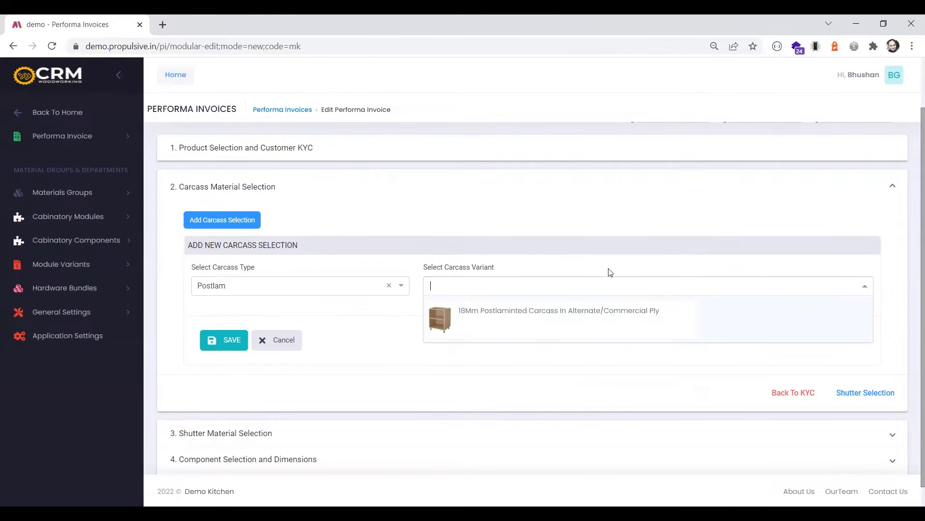
pyautogui.click(552, 319)
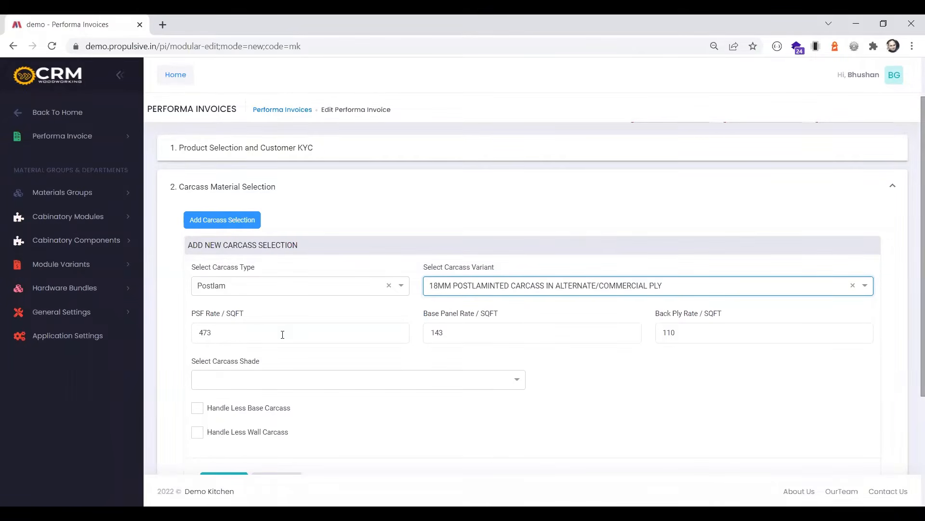
# Set the carcass rates per SQFT to 500 for PSF, 150 for the base panel and 120 for the back ply
pyautogui.moveTo(217, 332); pyautogui.dragTo(195, 334)
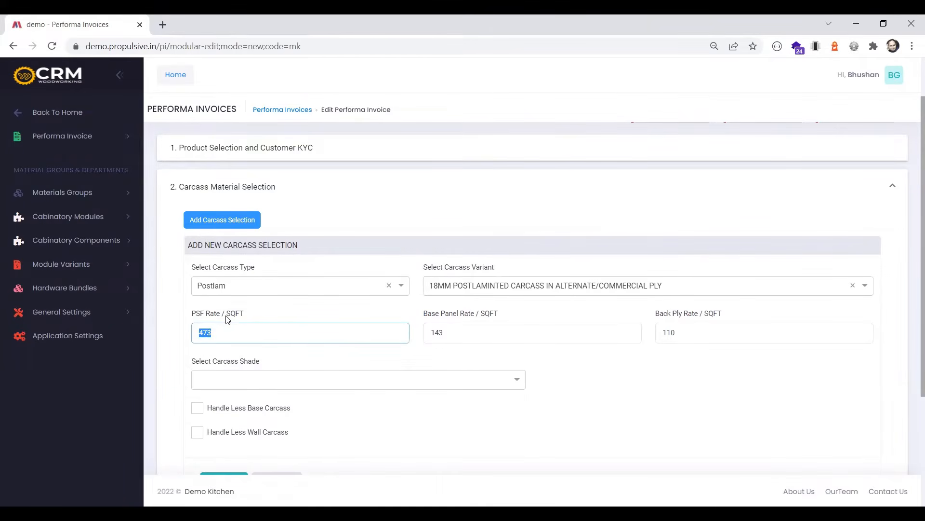
pyautogui.click(228, 330)
pyautogui.moveTo(218, 332); pyautogui.dragTo(191, 336)
pyautogui.write('500')
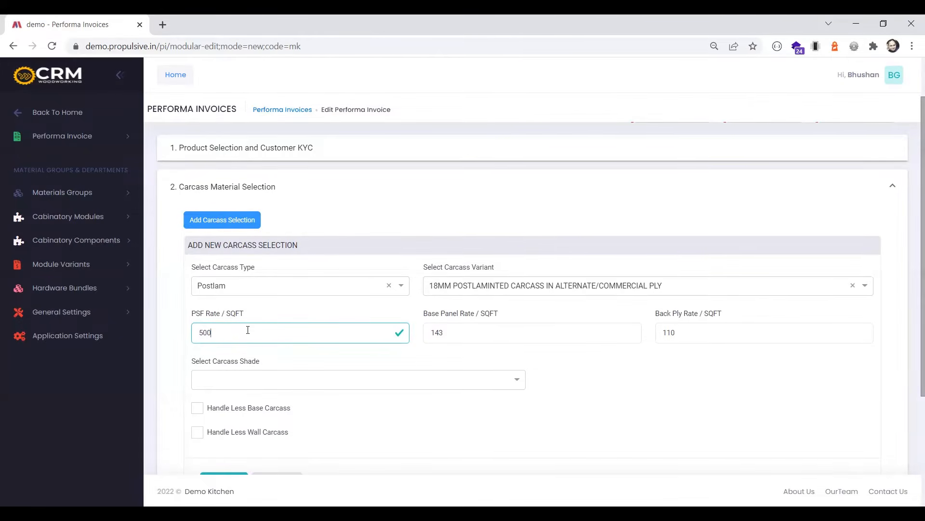
pyautogui.doubleClick(446, 332)
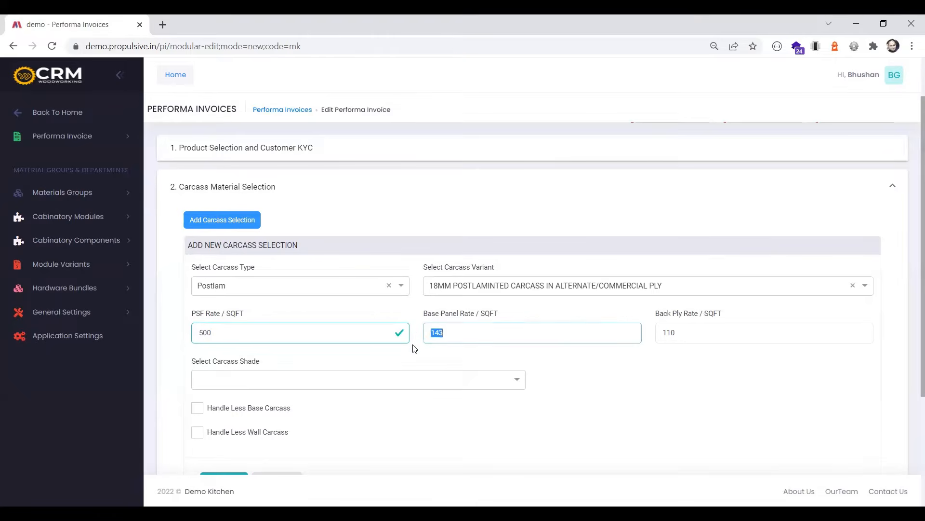
pyautogui.write('150')
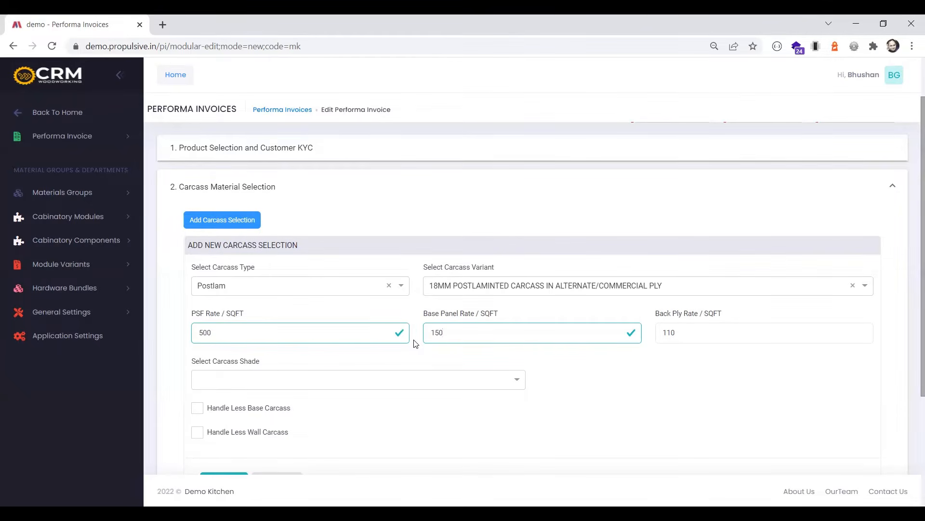
pyautogui.moveTo(675, 333); pyautogui.dragTo(640, 332)
pyautogui.write('120')
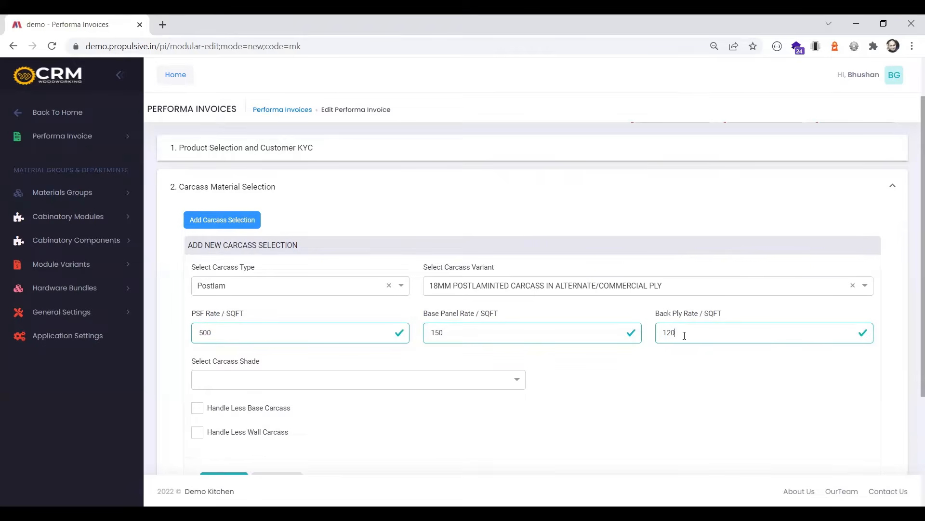
# Choose carcass shade 01 Grey Fabric and edgeband shade 300P Fabric Grey
pyautogui.click(269, 384)
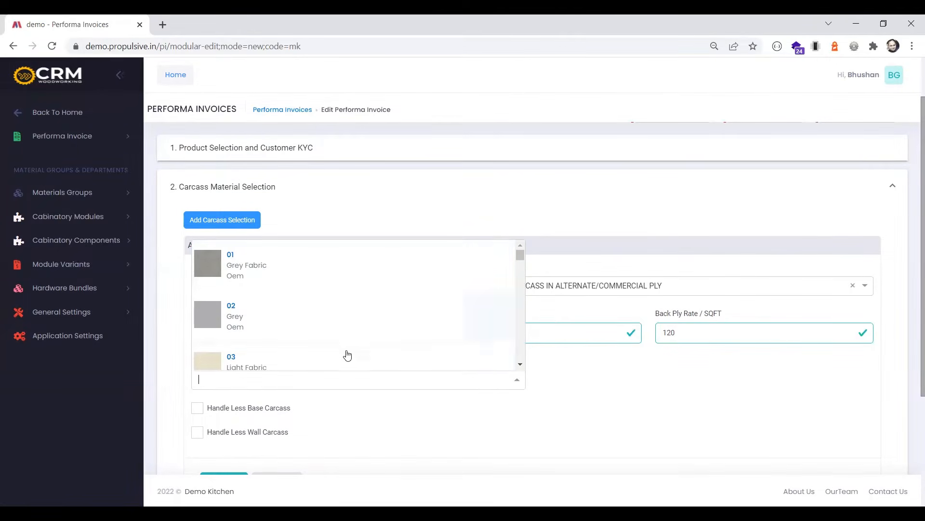
pyautogui.click(251, 276)
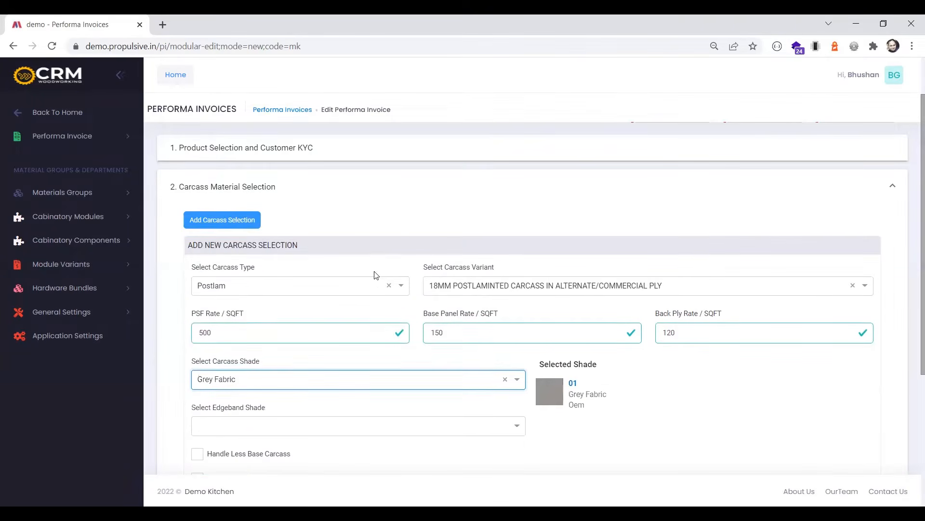
pyautogui.scroll(-1, 374, 275)
pyautogui.click(320, 318)
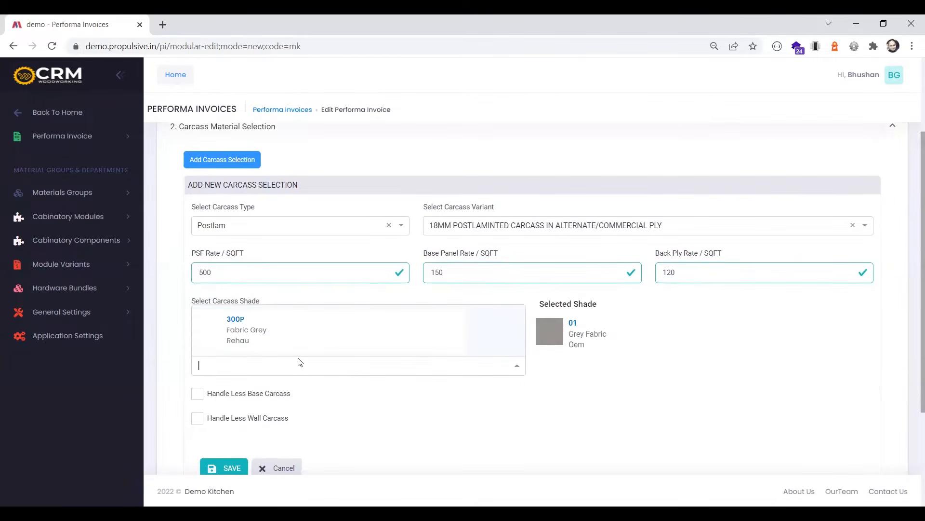
pyautogui.click(251, 343)
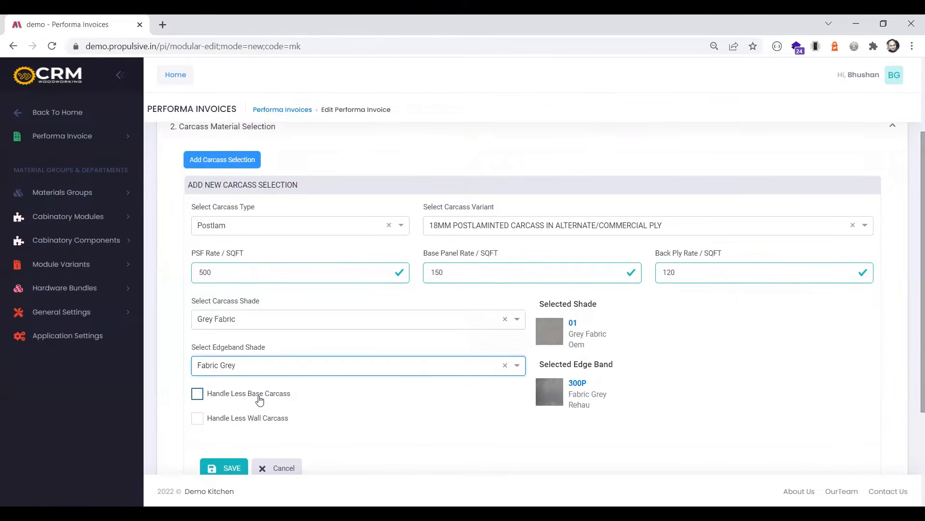
# Enable Handle Less Base Carcass and save the carcass selection
pyautogui.scroll(-1, 250, 399)
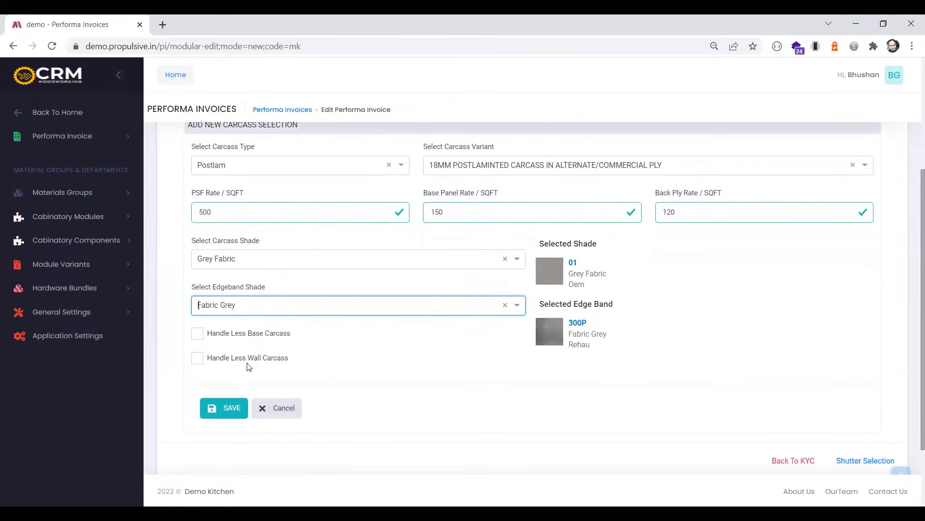
pyautogui.click(222, 337)
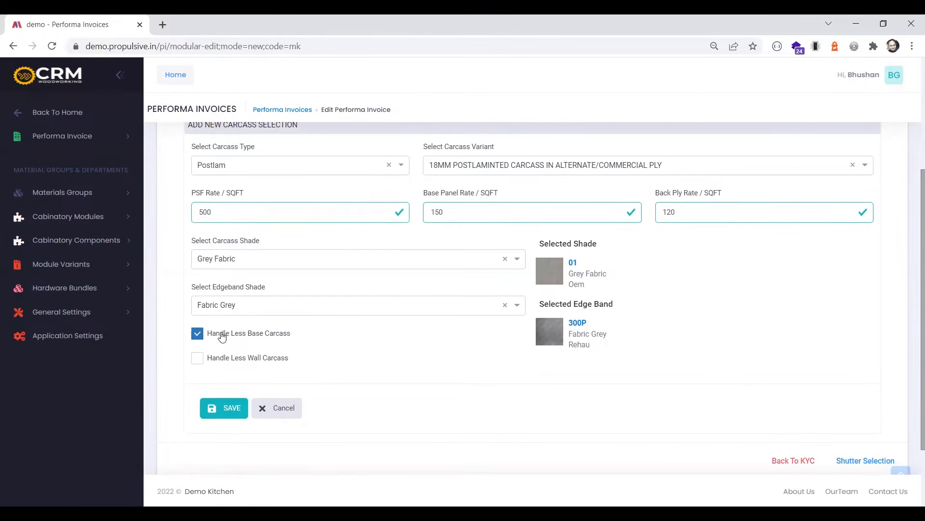
pyautogui.click(225, 414)
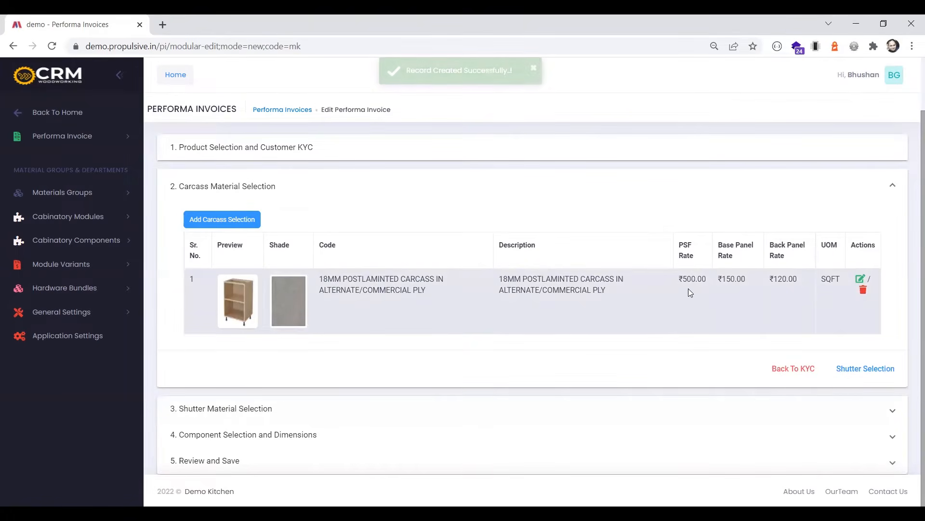
# Continue to shutter selection and add a Lam-Sh shutter, variant 18MM-BSL-(SUEDE-SF SOLID)-PLYWOOD, at a rate of 300 per SQFT
pyautogui.click(861, 370)
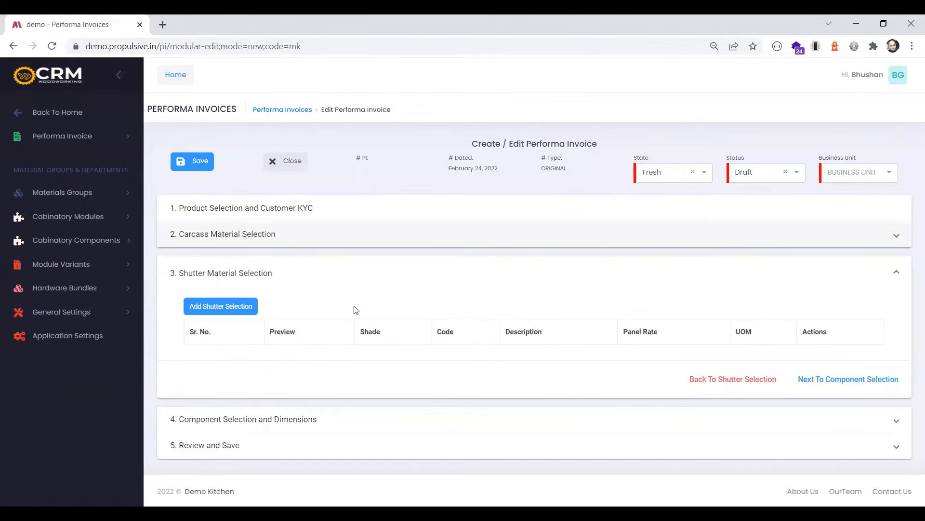
pyautogui.scroll(-2, 301, 308)
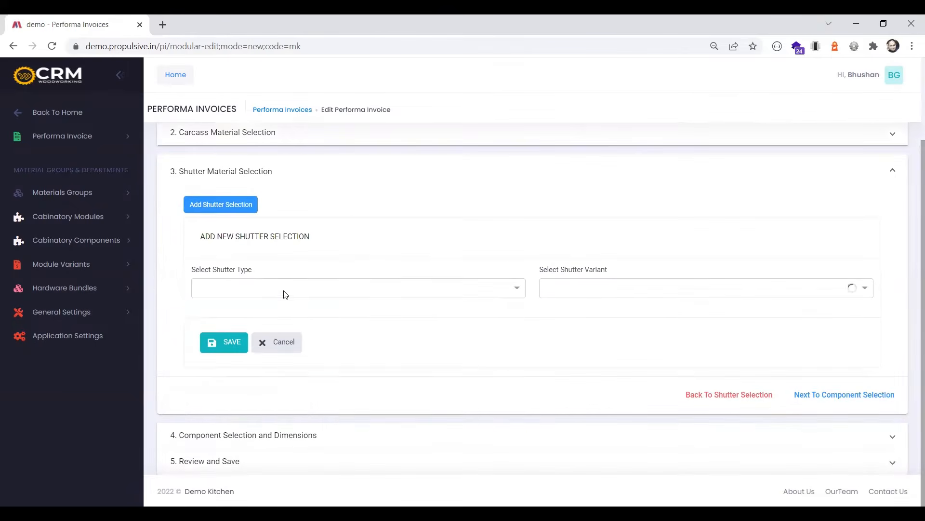
pyautogui.click(287, 295)
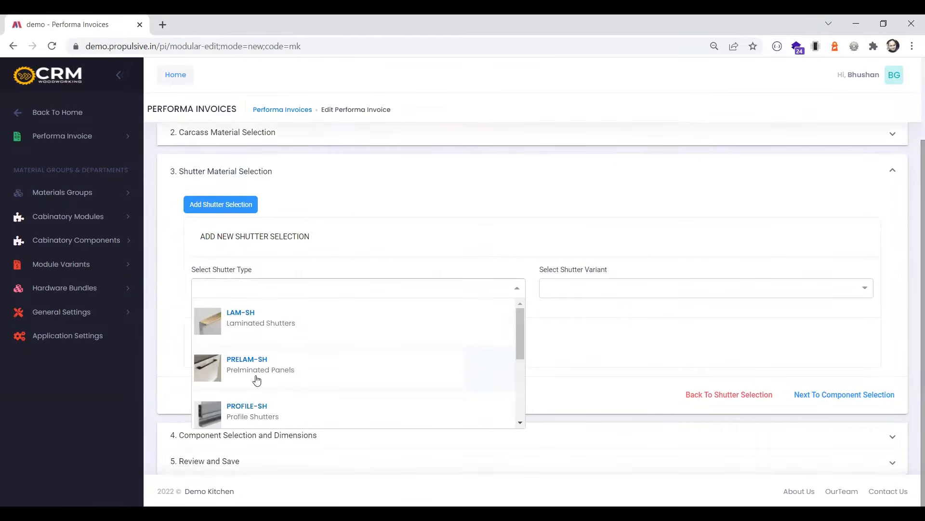
pyautogui.click(271, 333)
pyautogui.click(589, 288)
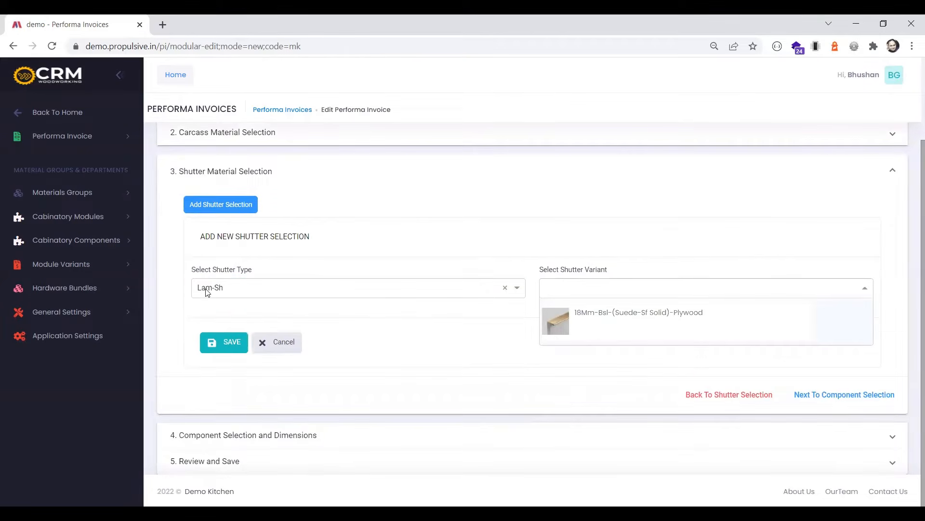
pyautogui.click(626, 322)
pyautogui.doubleClick(808, 285)
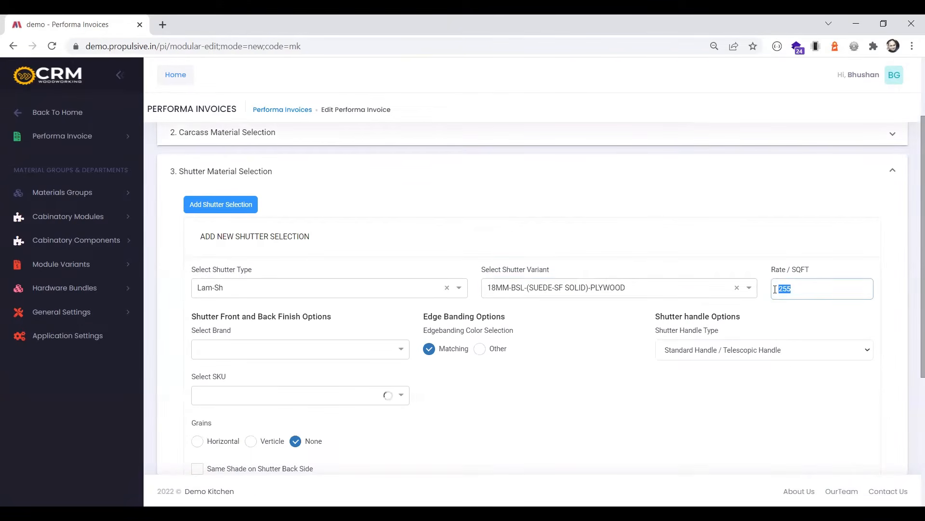
pyautogui.write('300')
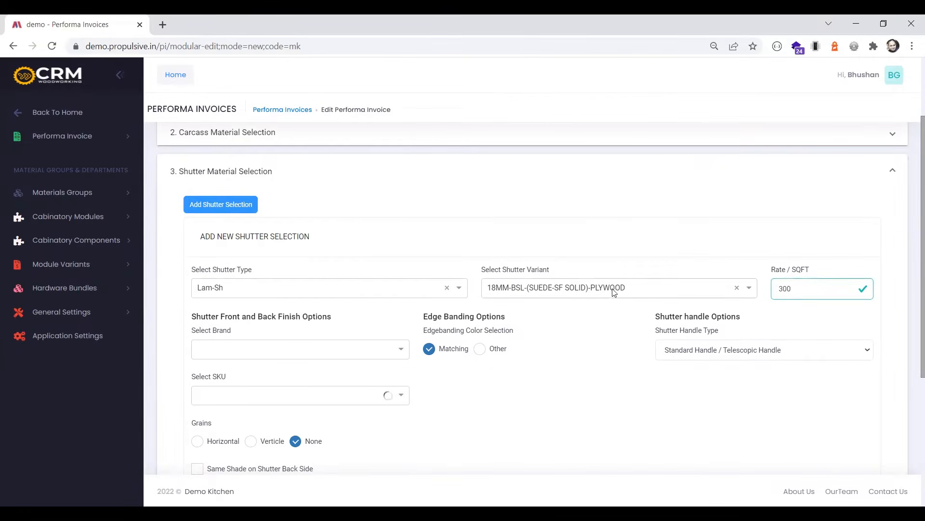
# Set the shutter finish brand to Merino Industries Limited and its SKU to SLD SOLIDS
pyautogui.click(276, 359)
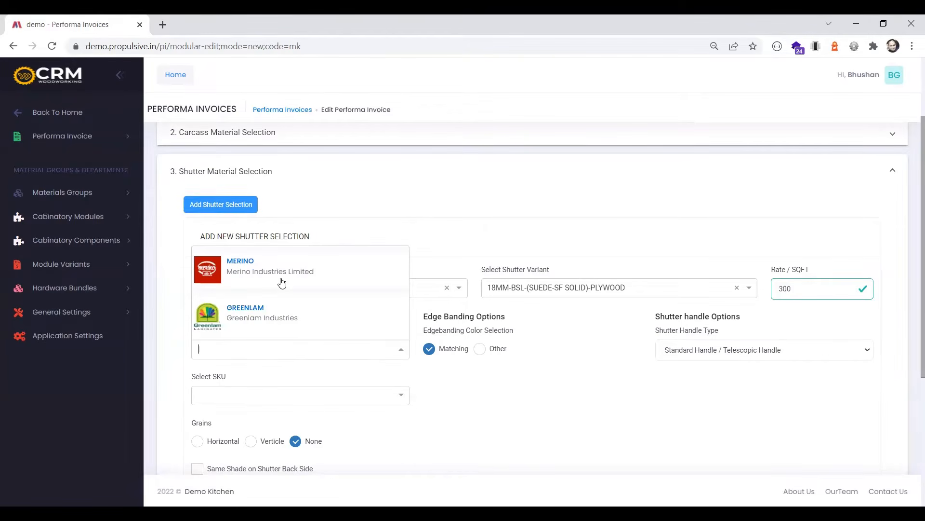
pyautogui.click(282, 282)
pyautogui.scroll(-1, 278, 299)
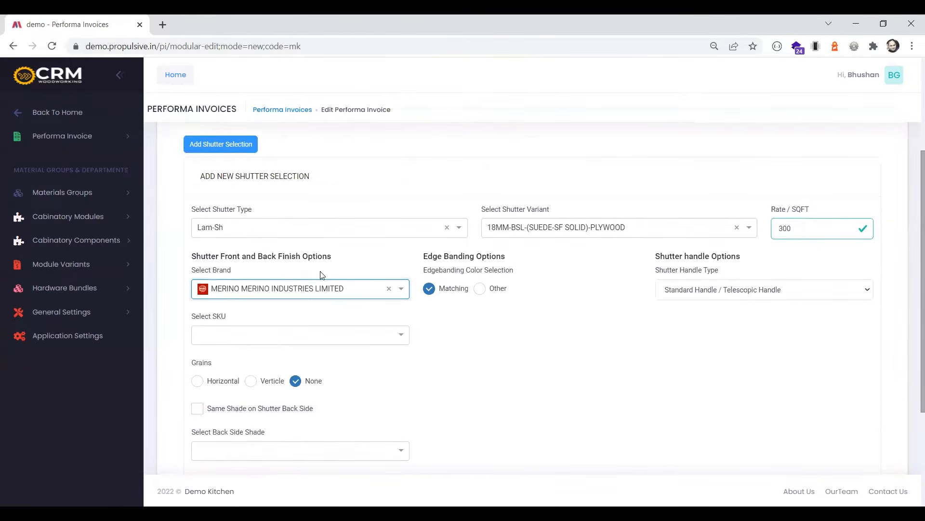
pyautogui.click(260, 340)
pyautogui.click(237, 311)
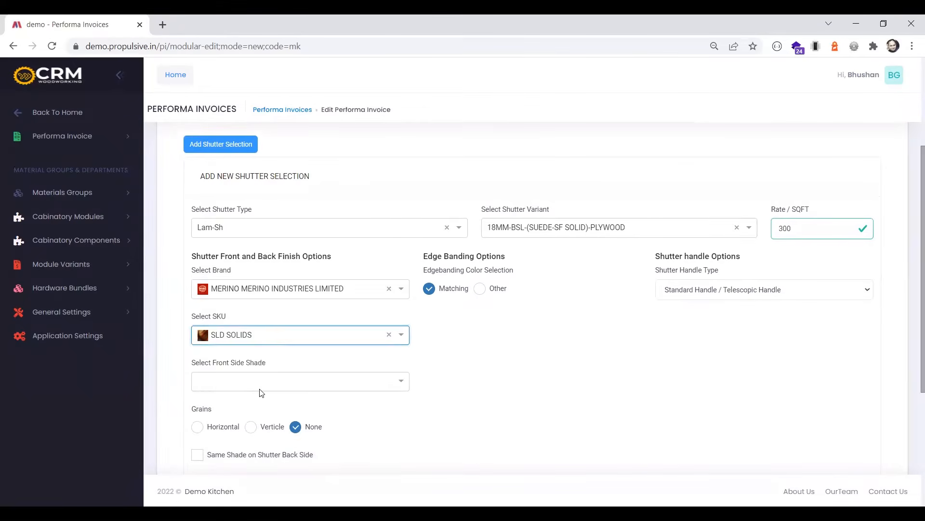
# Choose front side shade 21004 Poppy and matching edgeband shade 75622 POPPY (HGL) for the shutter
pyautogui.click(261, 383)
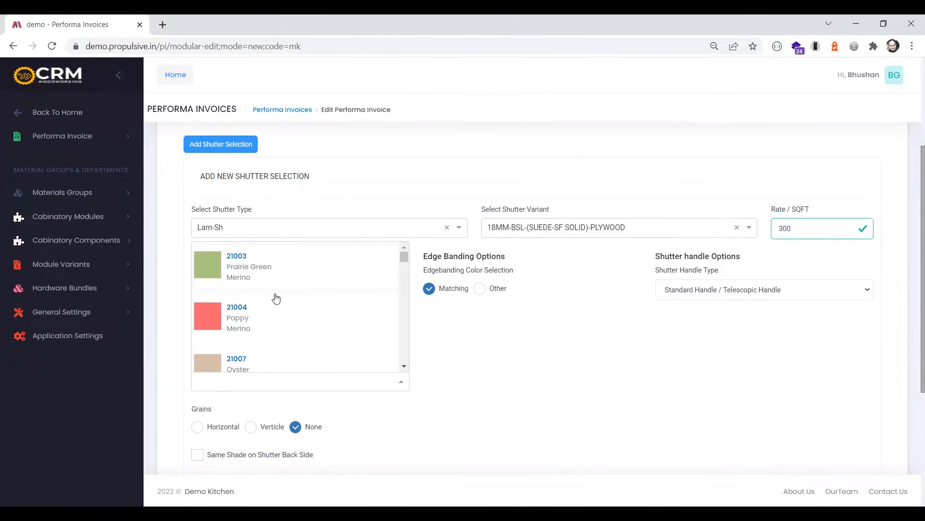
pyautogui.scroll(-5, 270, 310)
pyautogui.scroll(5, 270, 310)
pyautogui.click(264, 327)
pyautogui.click(467, 339)
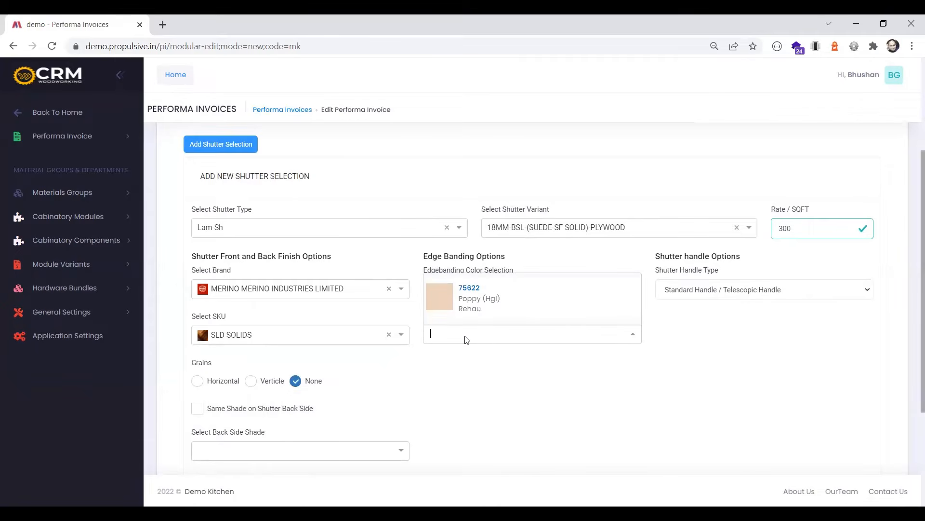
pyautogui.click(476, 299)
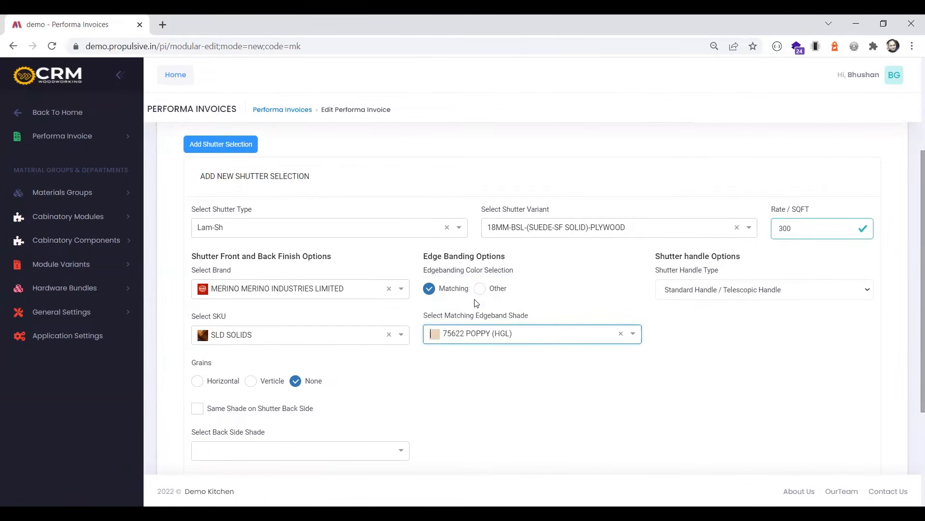
# Set the shutter handle type to Edge Profile Handle / Inlay Handle with the Imported G Handle Matt Black 35MM
pyautogui.click(677, 294)
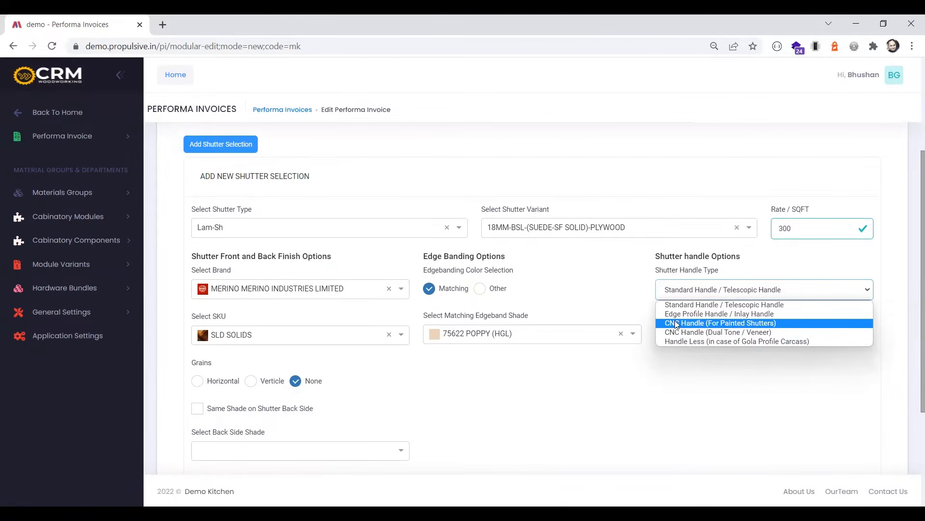
pyautogui.click(706, 317)
pyautogui.click(708, 343)
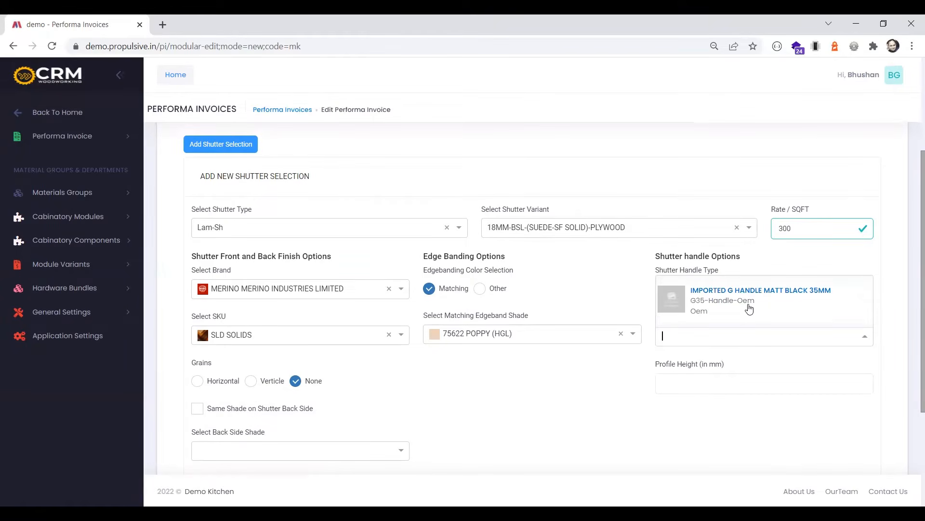
pyautogui.click(714, 307)
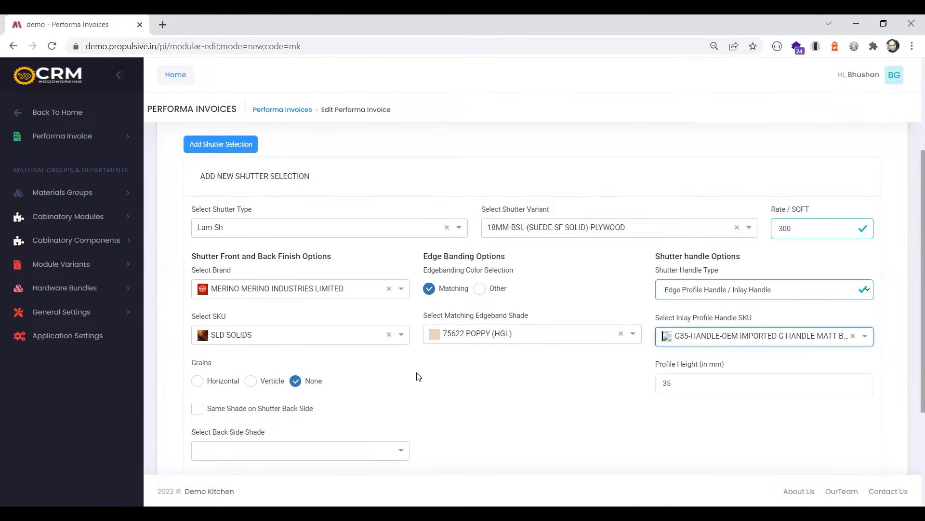
# Look through the available back side shades for the shutter
pyautogui.click(336, 458)
pyautogui.click(451, 430)
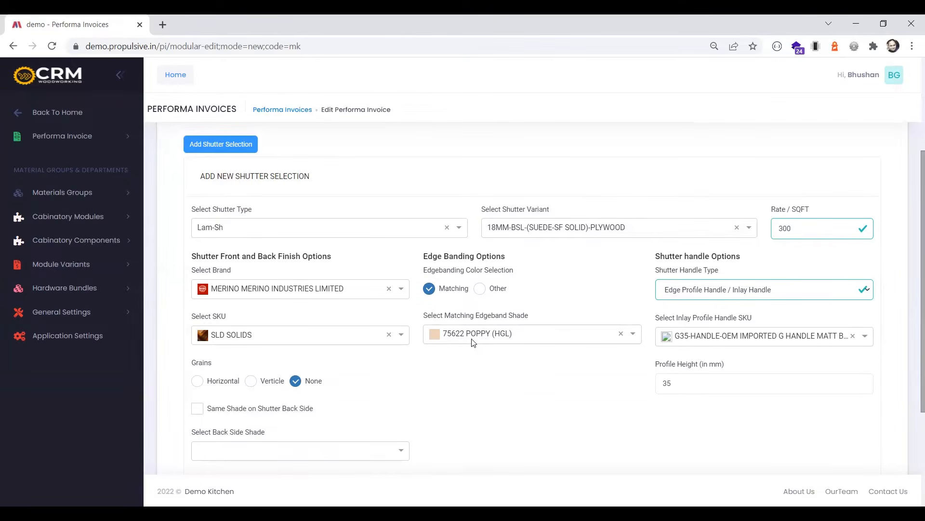
pyautogui.click(343, 452)
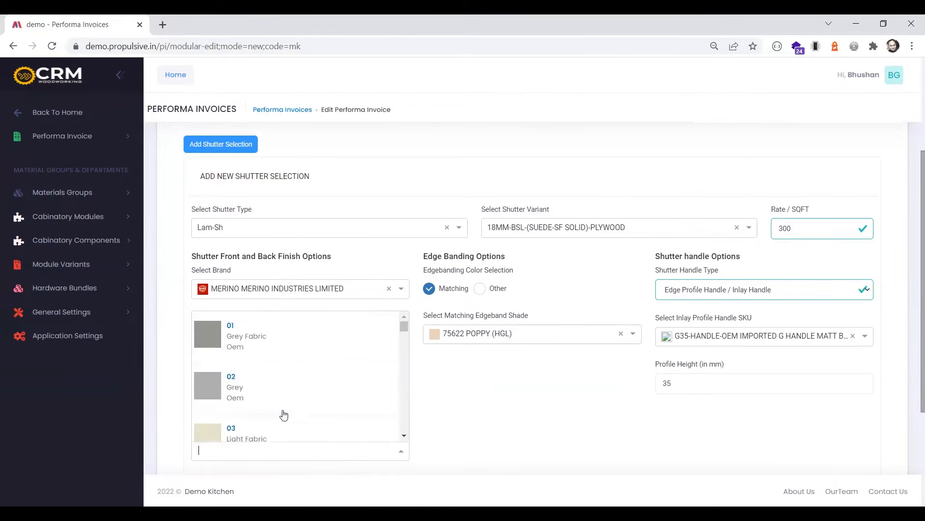
pyautogui.scroll(-3, 318, 366)
pyautogui.scroll(-3, 317, 366)
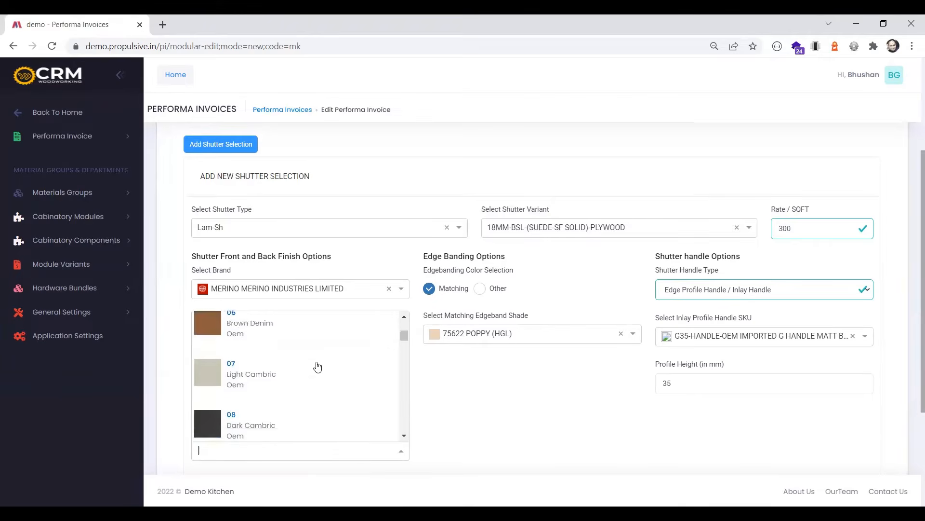
pyautogui.scroll(-3, 337, 386)
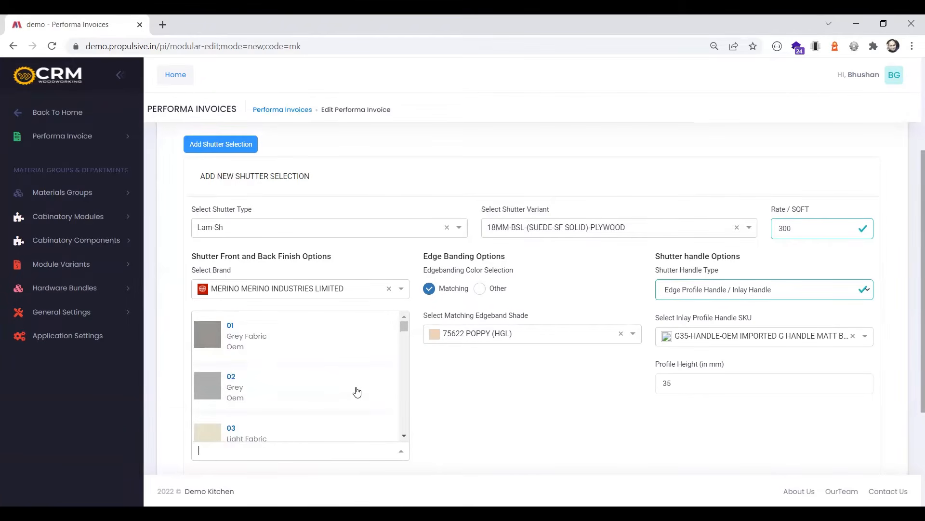
pyautogui.click(462, 404)
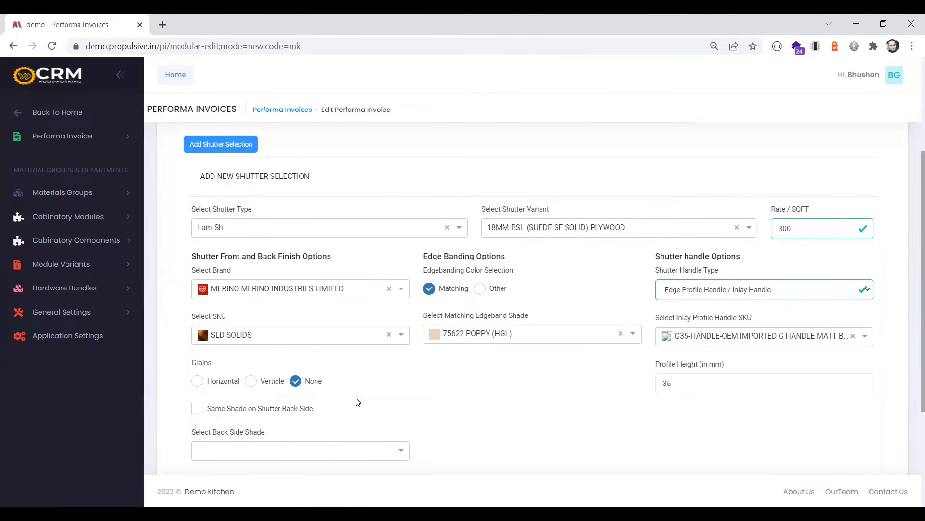
# Save the shutter selection with the same shade on its back side, and continue to component selection
pyautogui.click(236, 413)
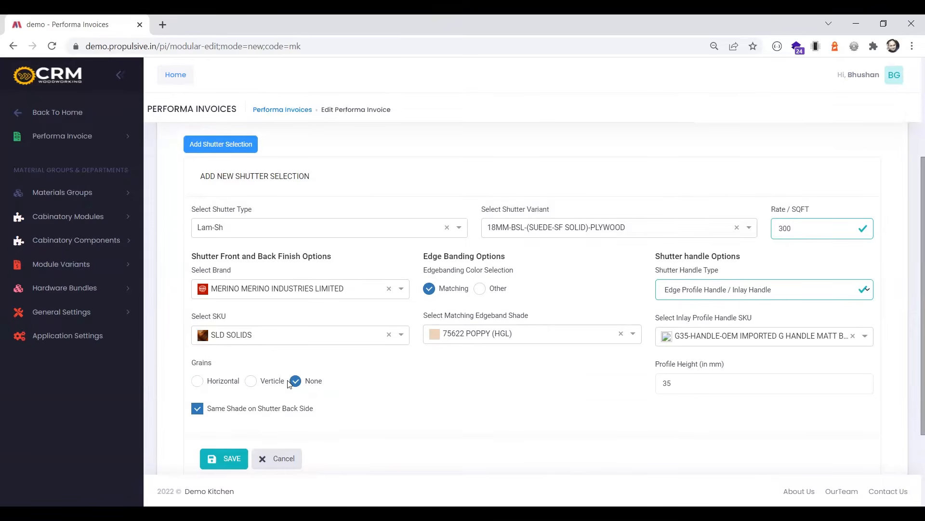
pyautogui.click(232, 458)
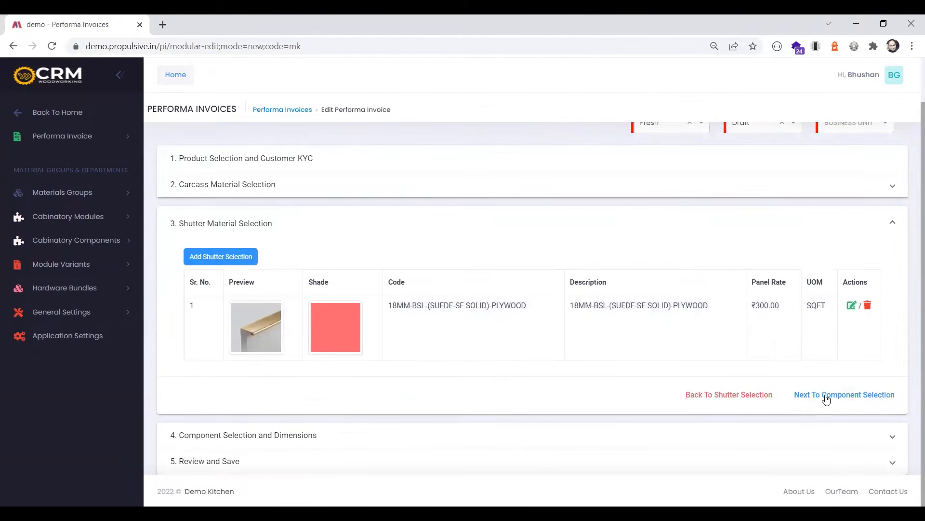
pyautogui.click(826, 399)
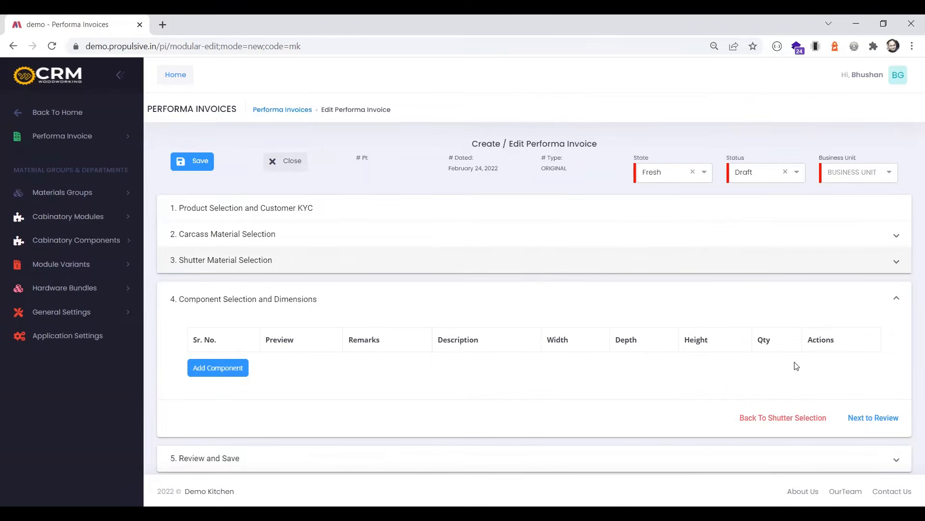
# Start a new component using the 18MM POSTLAMINTED CARCASS IN ALTERNATE/COMMERCIAL PLY carcass and the 18MM-BSL-(SUEDE-SF SOLID)-PLYWOOD shutter
pyautogui.click(221, 370)
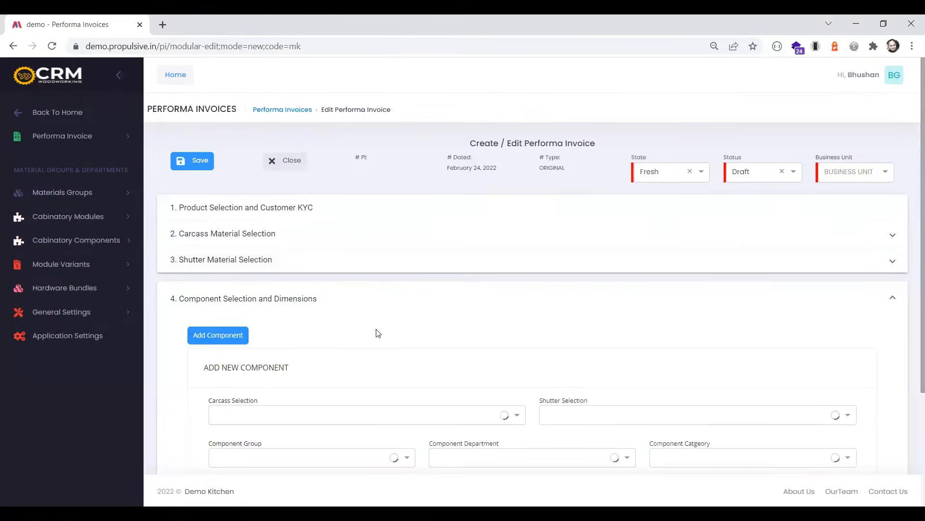
pyautogui.scroll(-2, 376, 331)
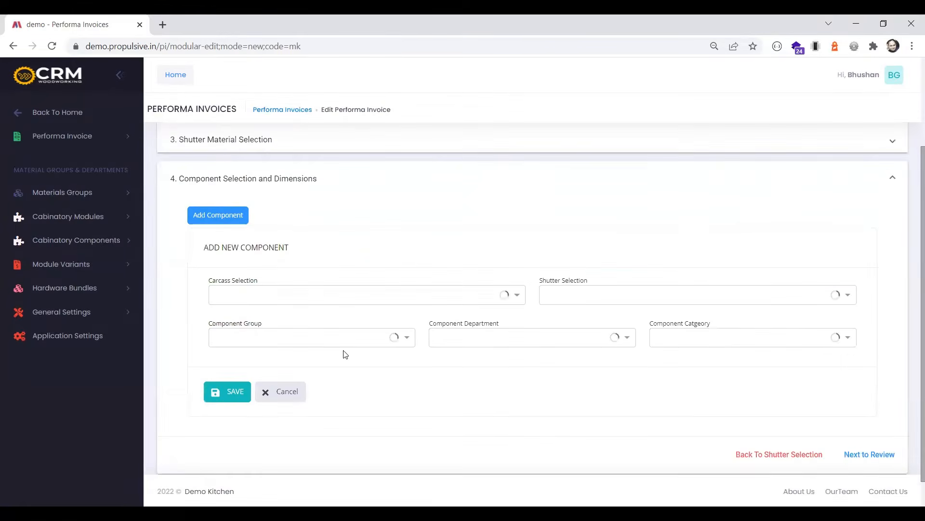
pyautogui.click(303, 295)
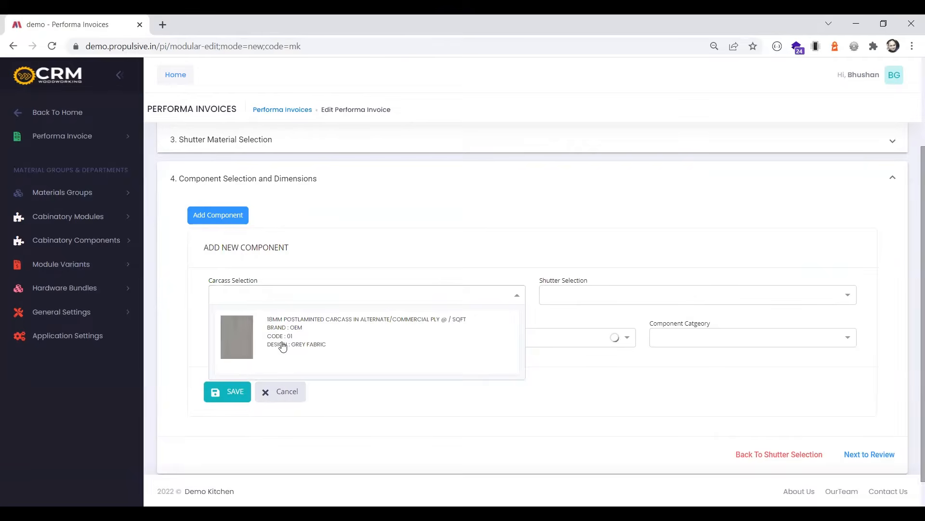
pyautogui.click(283, 347)
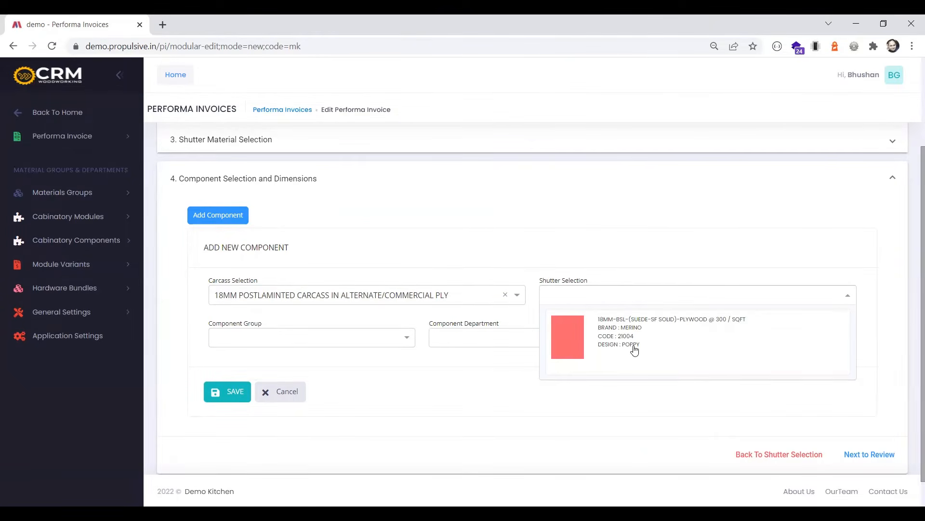
pyautogui.click(634, 350)
# Set the component group to Moudular Kitchen Units, department to STD Modular Kitchen Components and category to Standard Base Unit
pyautogui.click(347, 337)
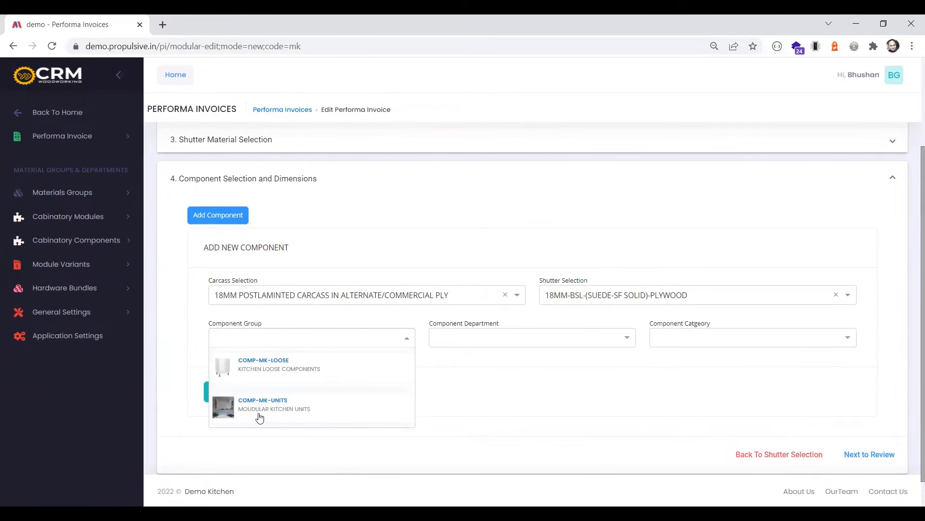
pyautogui.click(297, 414)
pyautogui.click(473, 341)
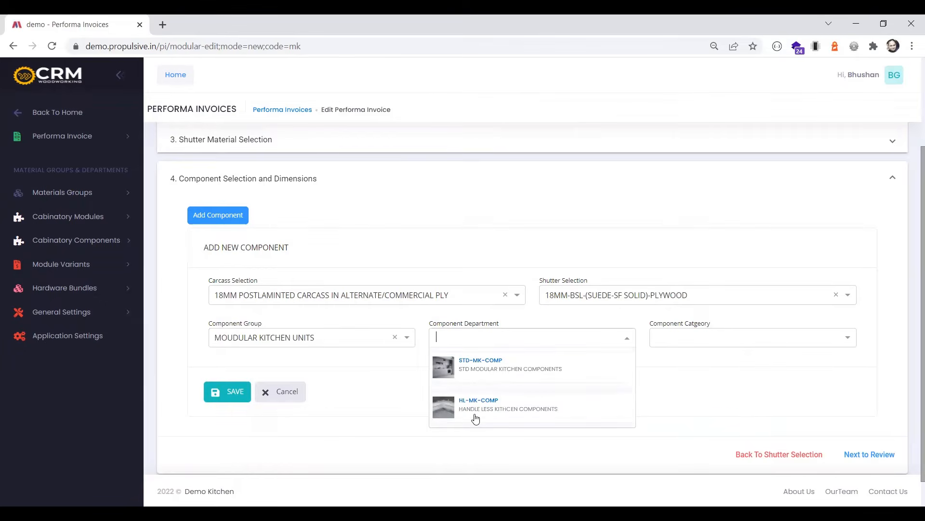
pyautogui.click(504, 372)
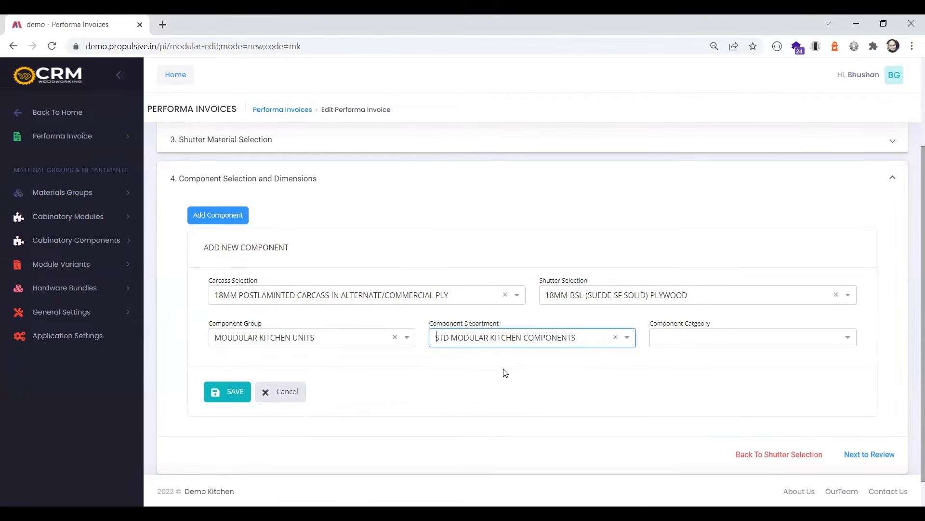
pyautogui.click(699, 343)
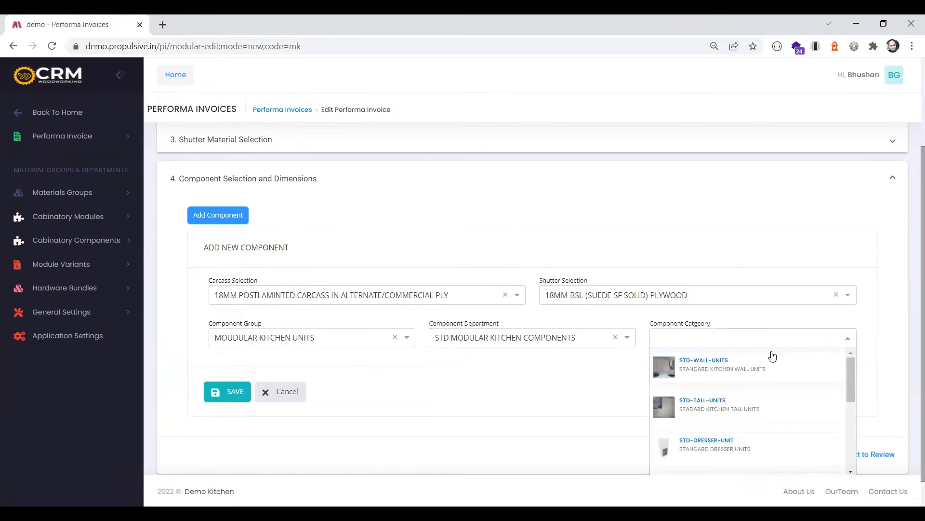
pyautogui.scroll(-5, 731, 412)
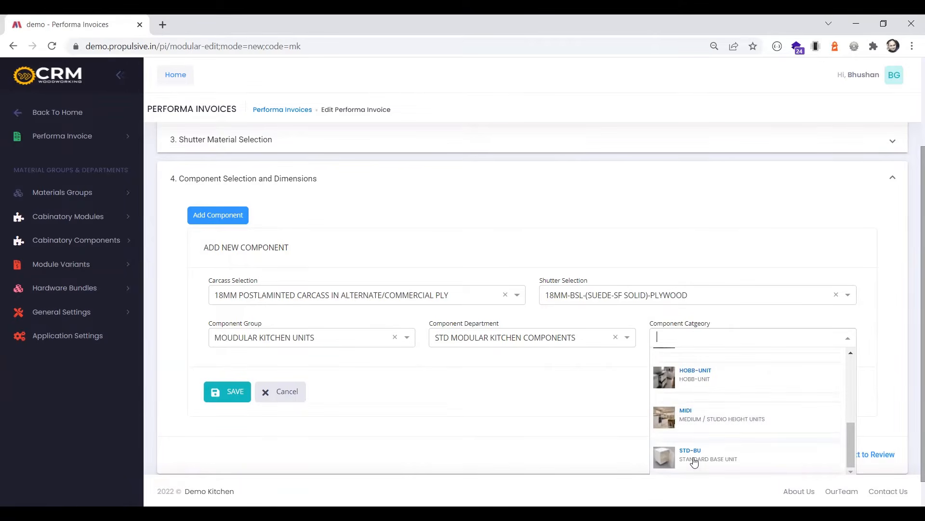
pyautogui.click(695, 462)
# Choose the Std High Line Base Unit material with the Single Shutter With One Loose Shelf article
pyautogui.scroll(-3, 622, 351)
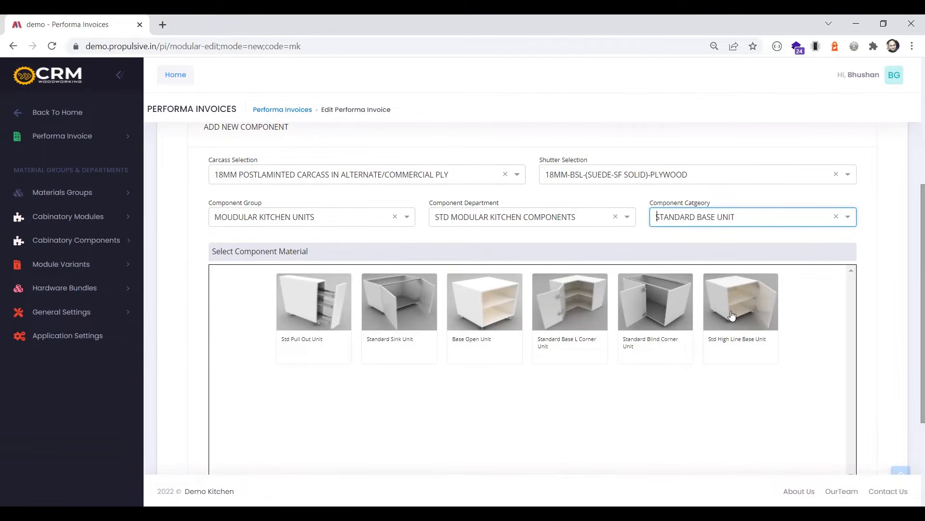
pyautogui.click(731, 316)
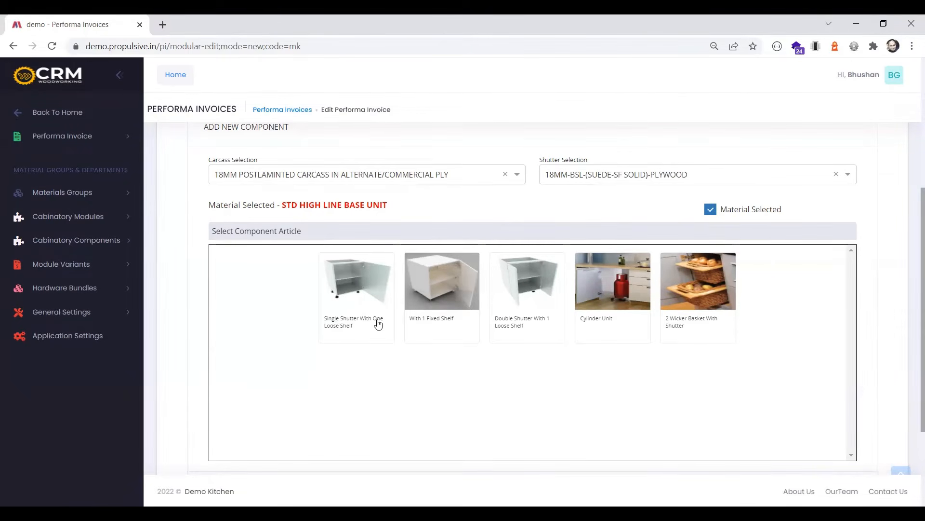
pyautogui.click(362, 299)
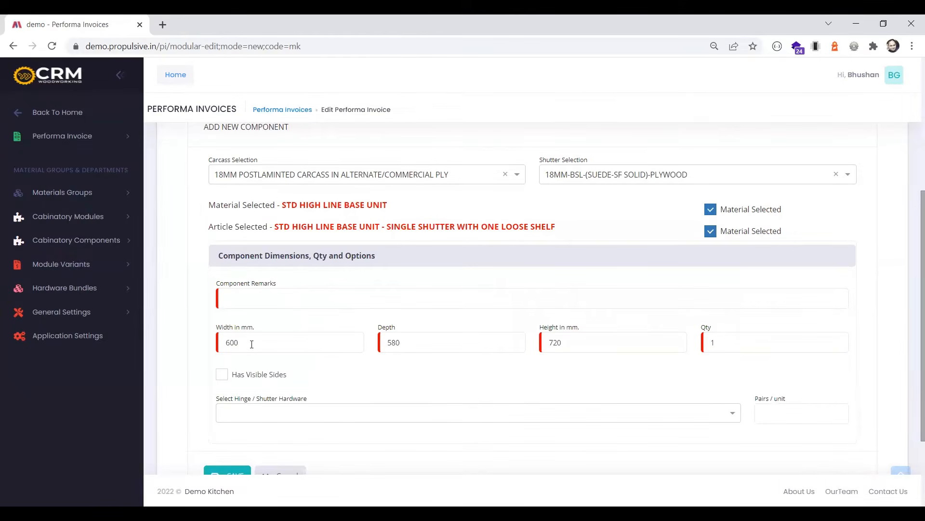
# Try to set the base unit's width to 250 mm
pyautogui.moveTo(252, 343); pyautogui.dragTo(228, 344)
pyautogui.write('450')
pyautogui.press('Tab')
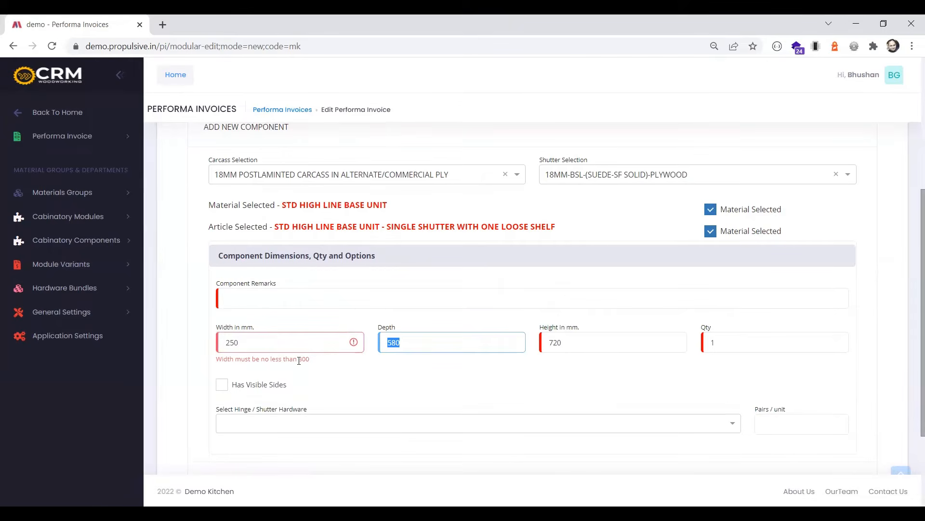
pyautogui.moveTo(299, 360); pyautogui.dragTo(322, 364)
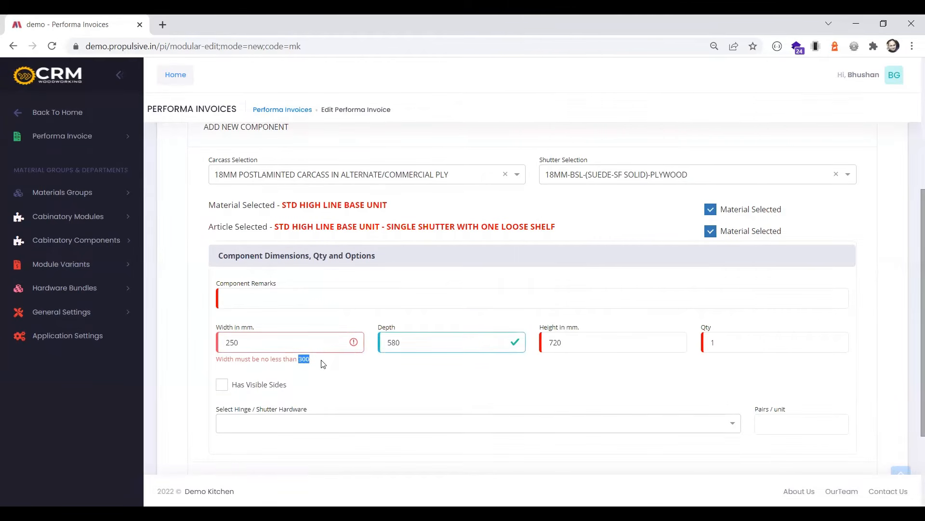
# Set the base unit's width to 450 mm and enter bc1 as the component remarks
pyautogui.moveTo(255, 341); pyautogui.dragTo(208, 347)
pyautogui.write('450')
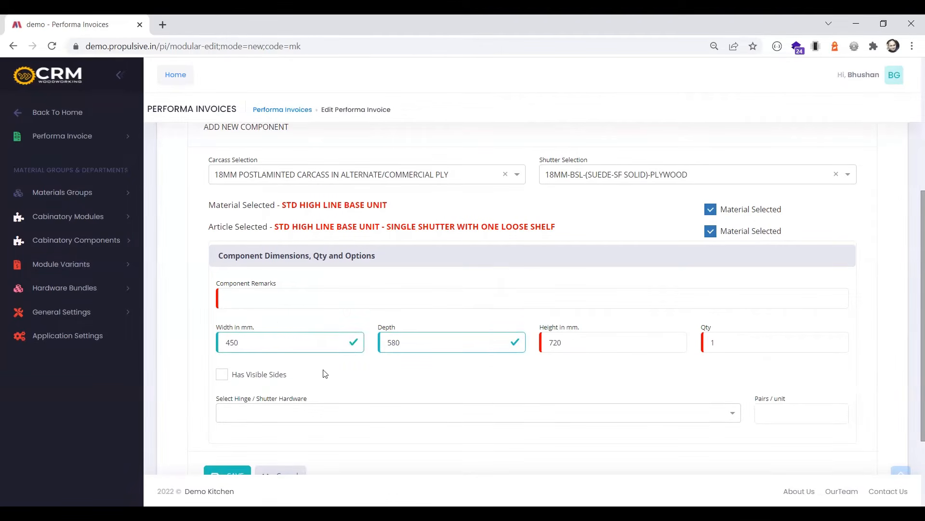
pyautogui.click(277, 294)
pyautogui.write('b')
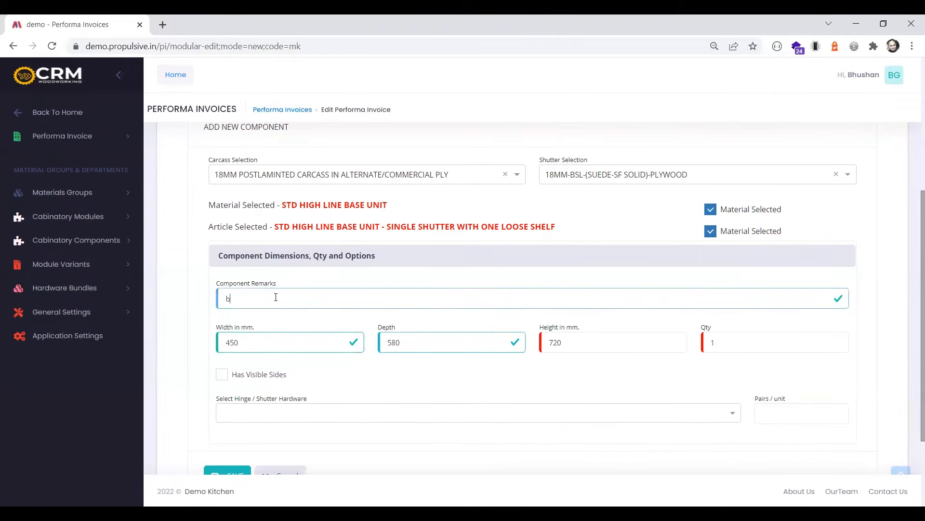
pyautogui.write('c1')
# Give the base unit a visible left side using the 18MM-BSL-(SUEDE-SF SOLID)-PLYWOOD shutter as the exposed side article
pyautogui.click(222, 374)
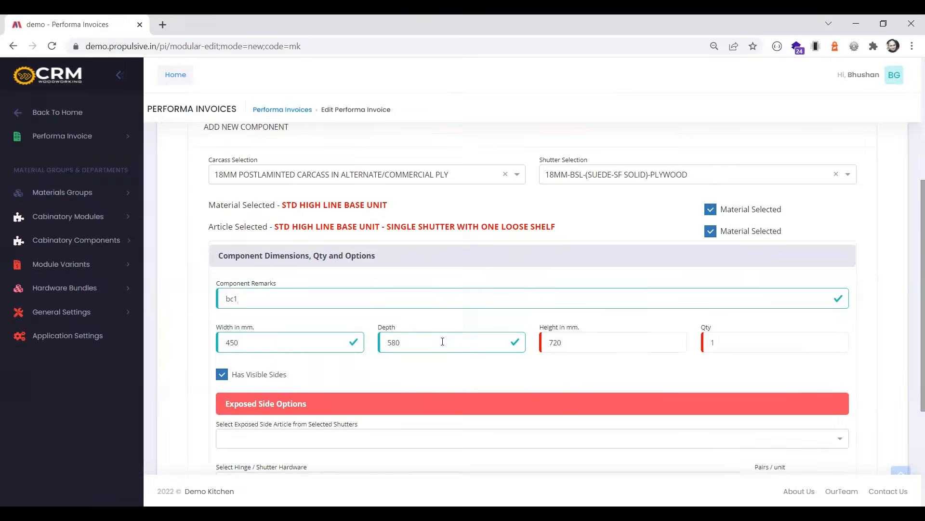
pyautogui.scroll(-1, 442, 341)
pyautogui.click(348, 376)
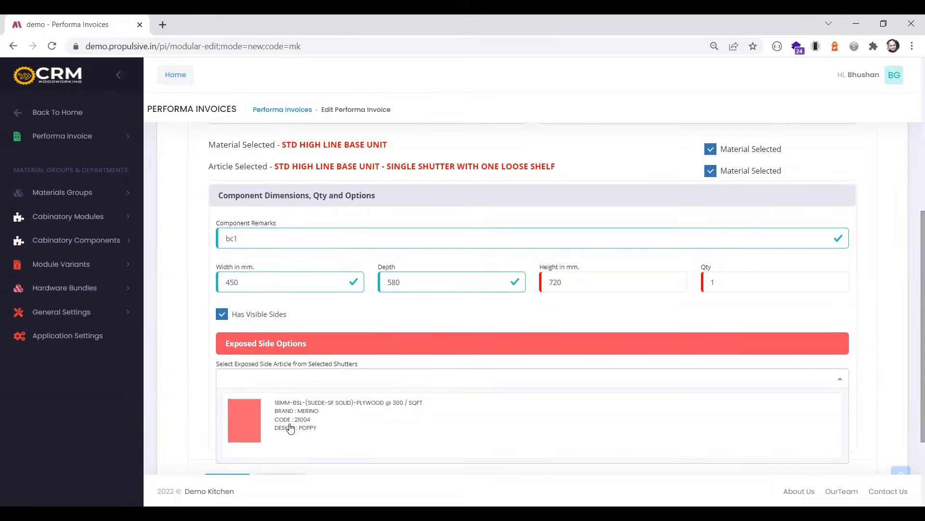
pyautogui.click(291, 427)
pyautogui.scroll(-1, 399, 380)
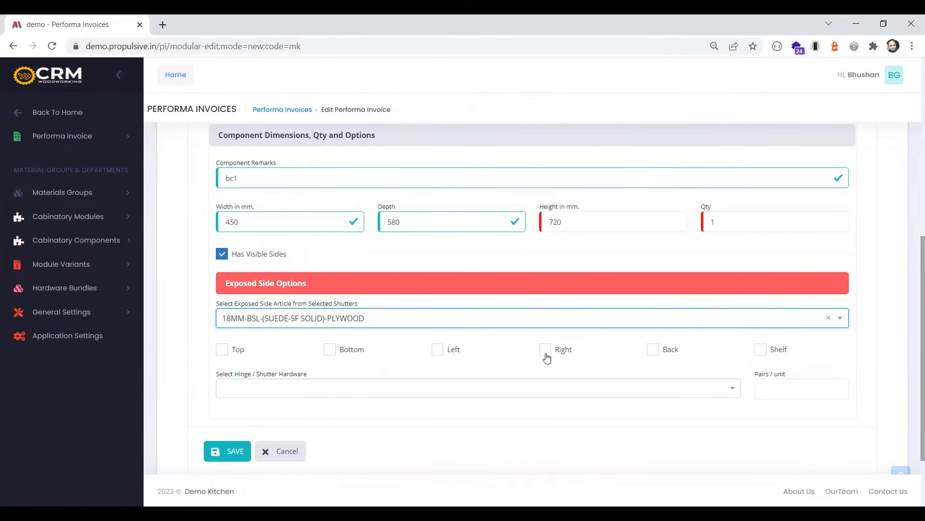
pyautogui.click(439, 351)
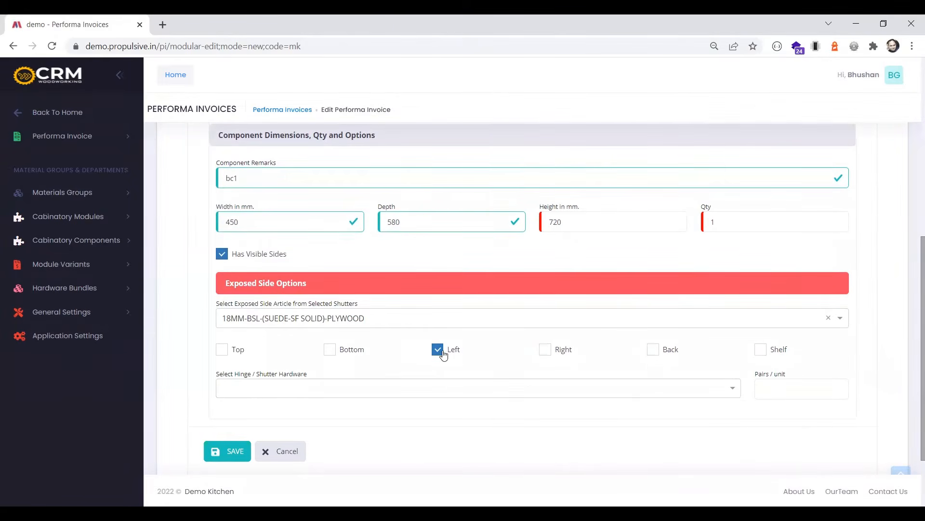
# Set the shutter hardware to Hettich Soft Close Hinges (Full Overlay) Pair and save the component
pyautogui.scroll(-2, 246, 391)
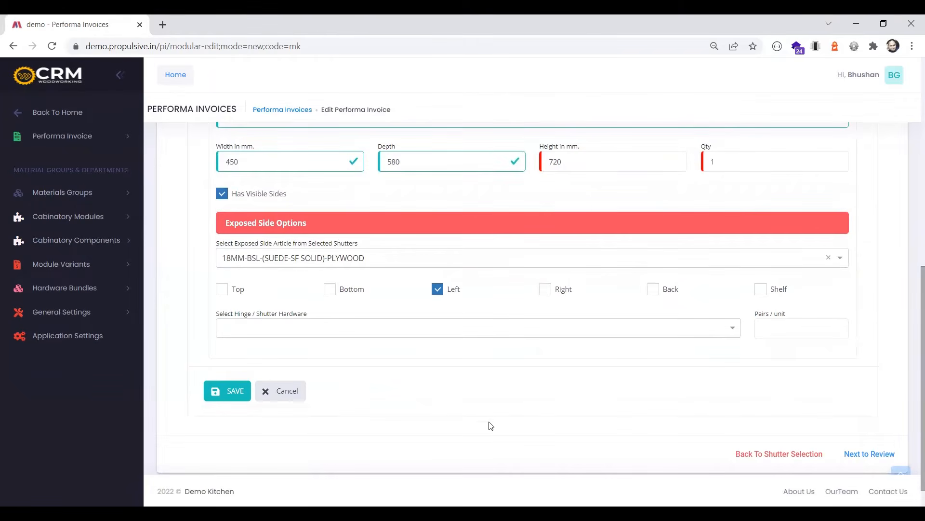
pyautogui.click(408, 332)
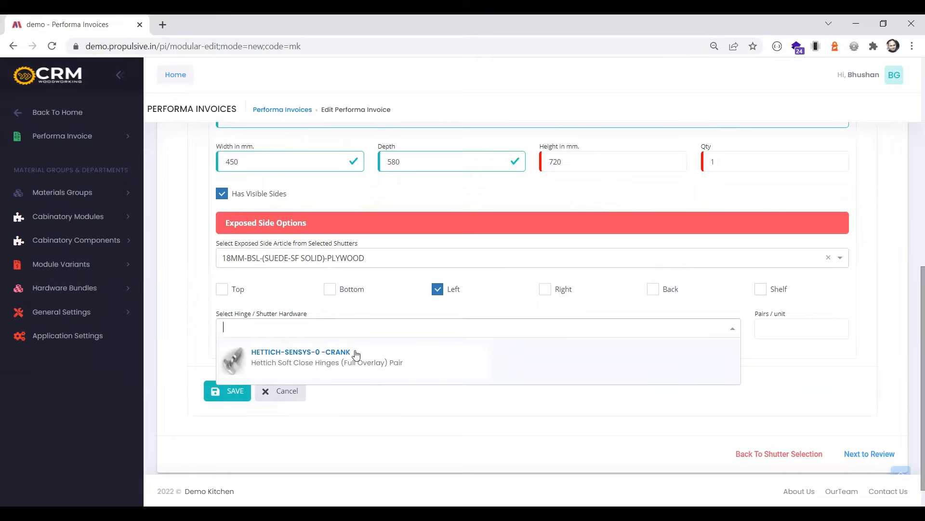
pyautogui.click(372, 375)
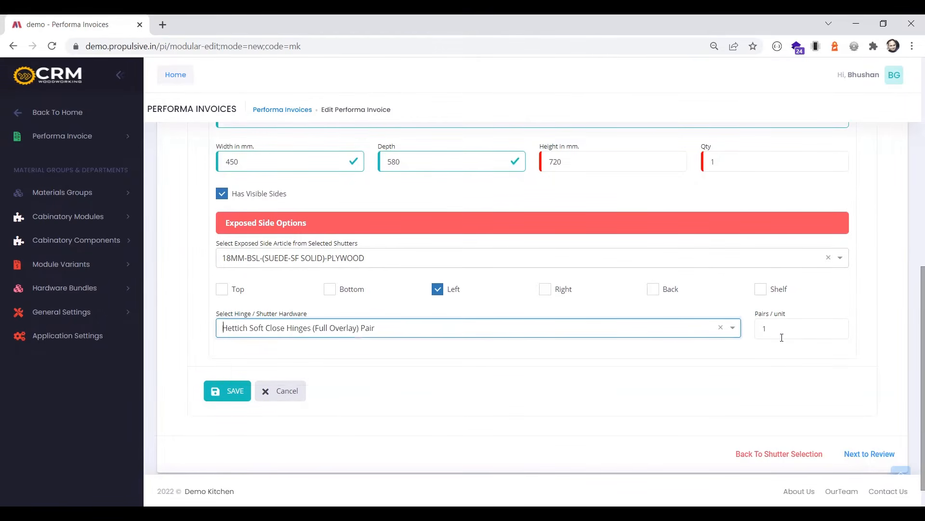
pyautogui.click(229, 391)
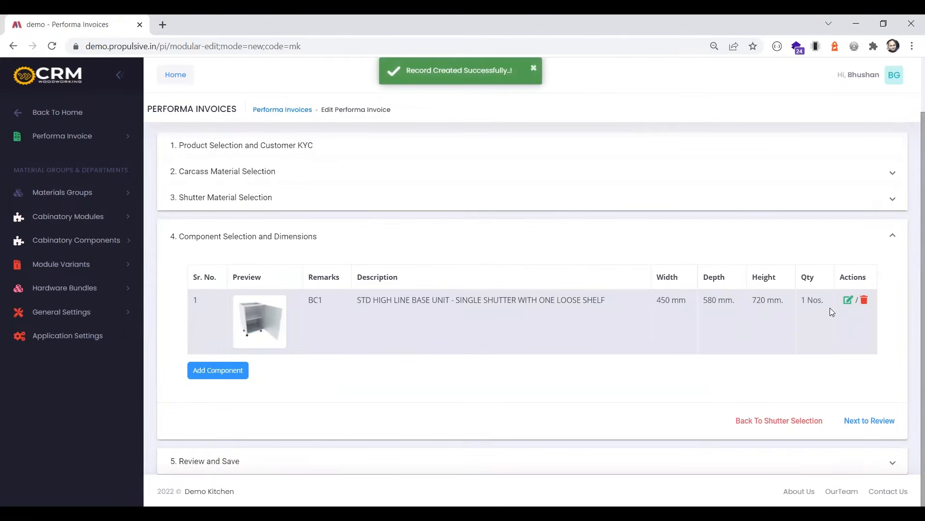
# Start a second component with the same 18MM postlaminted carcass and 18MM-BSL-(SUEDE-SF SOLID)-PLYWOOD shutter
pyautogui.click(218, 370)
pyautogui.click(355, 266)
pyautogui.click(331, 302)
pyautogui.click(612, 259)
pyautogui.click(570, 292)
# Classify the second component under Moudular Kitchen Units, STD Modular Kitchen Components, category Standard Base Unit
pyautogui.click(351, 304)
pyautogui.click(299, 373)
pyautogui.click(525, 304)
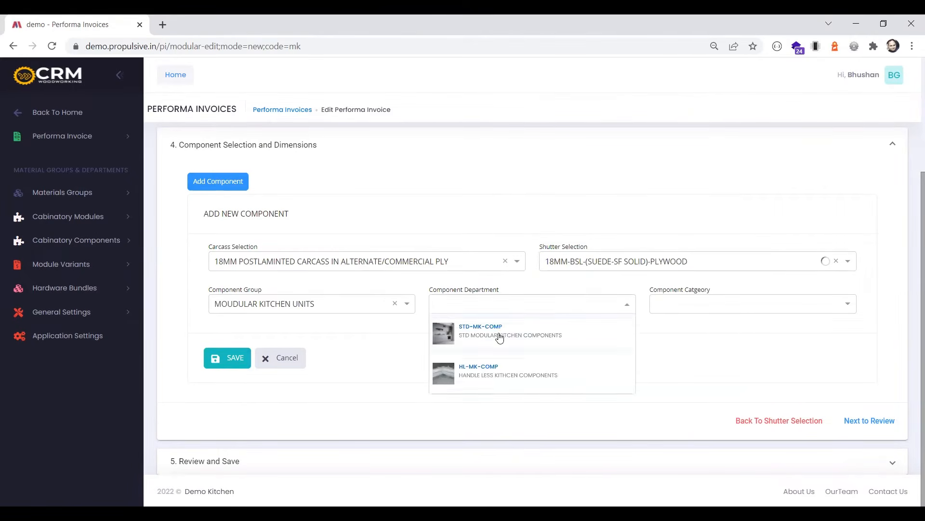
pyautogui.click(504, 337)
pyautogui.click(672, 309)
pyautogui.scroll(-3, 696, 340)
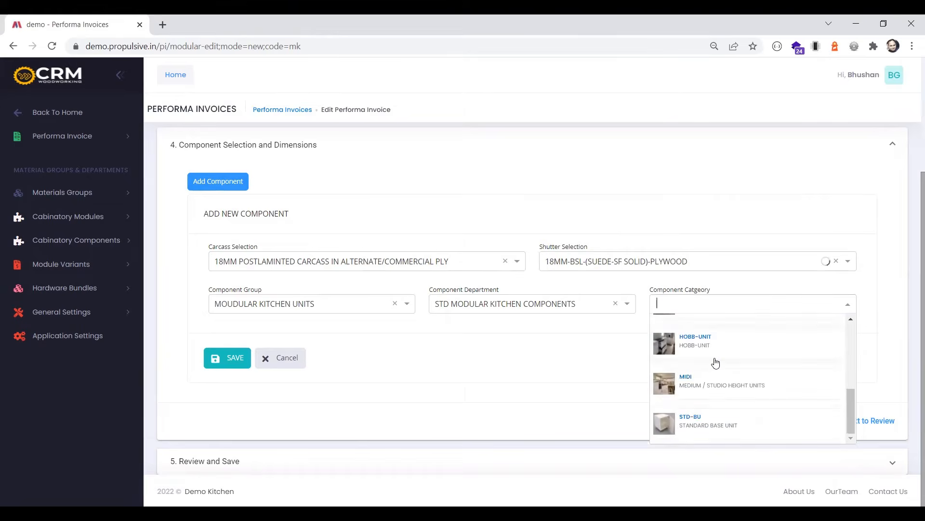
pyautogui.click(689, 427)
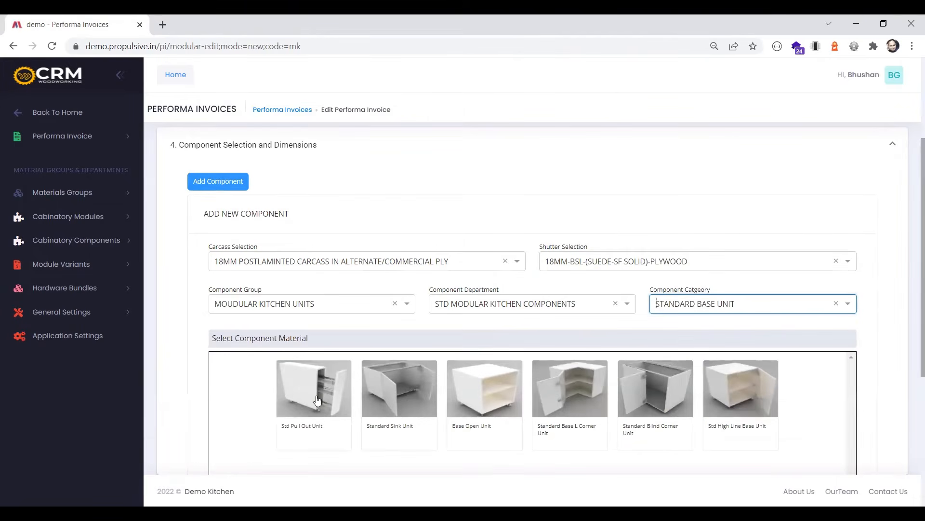
# Choose the Std Pull Out Unit material with the Grain Trolley Unit article and enter bc2 as the component remark
pyautogui.click(323, 399)
pyautogui.scroll(-1, 398, 343)
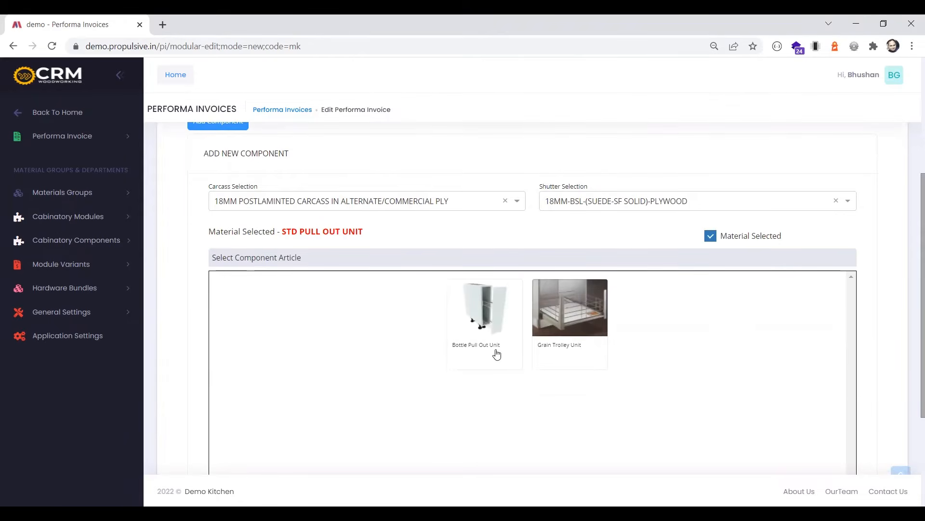
pyautogui.click(569, 327)
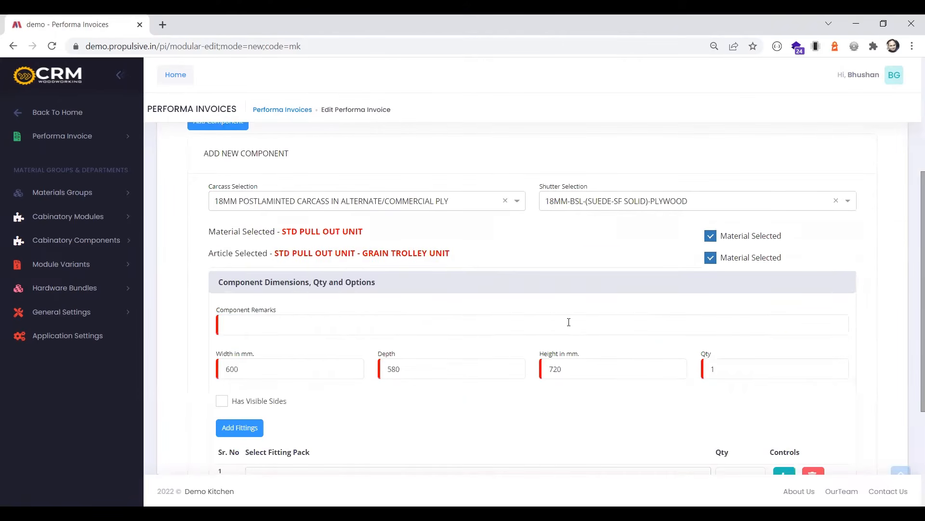
pyautogui.click(333, 321)
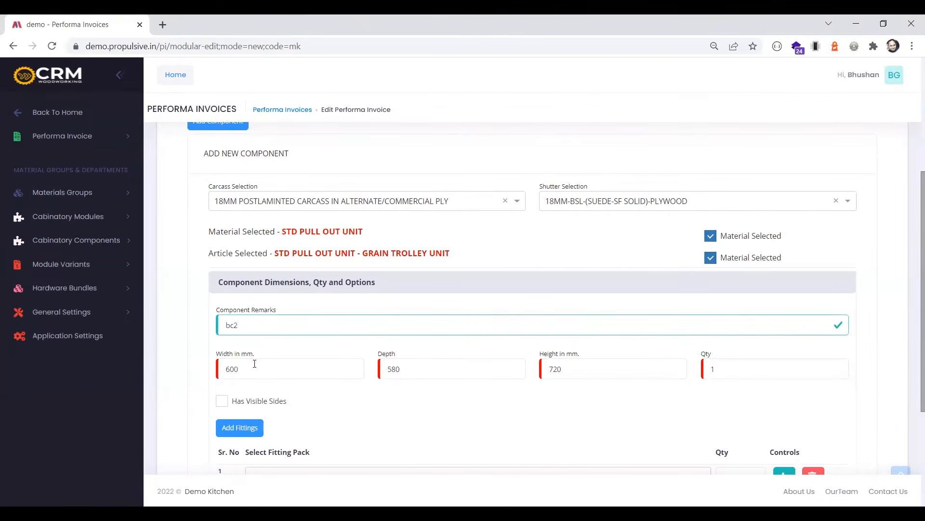
pyautogui.scroll(-1, 254, 363)
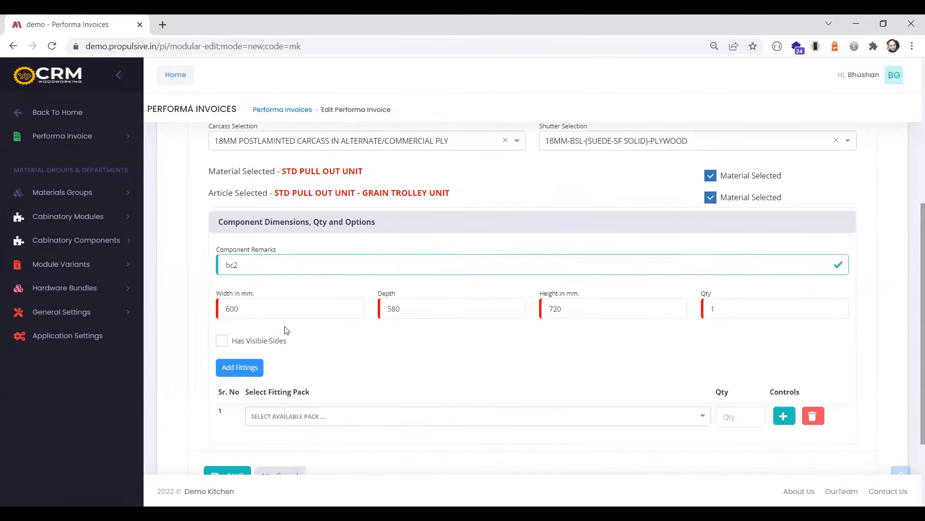
# Add the 600mm wide grain trolley pack (GRN-TRL-600-OEM-600X500X100-PB) as the fitting and save the component
pyautogui.click(376, 416)
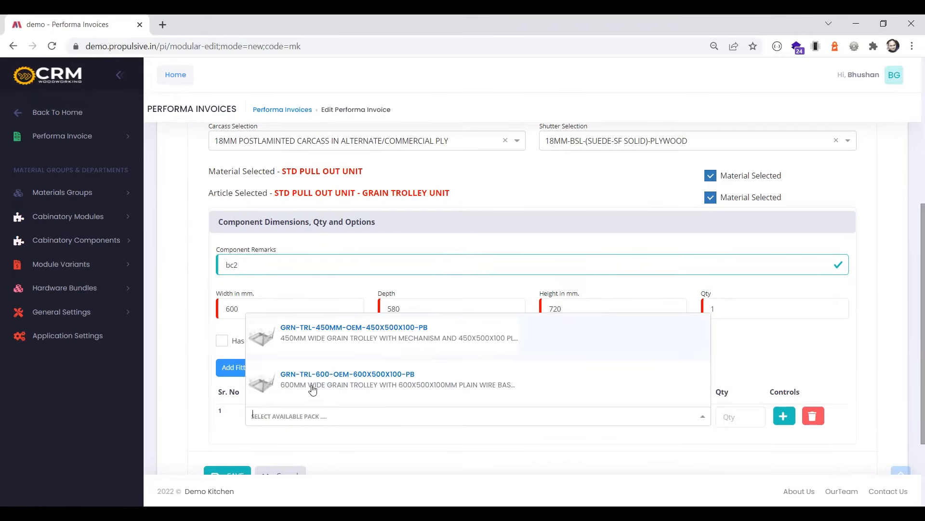
pyautogui.click(335, 391)
pyautogui.click(236, 471)
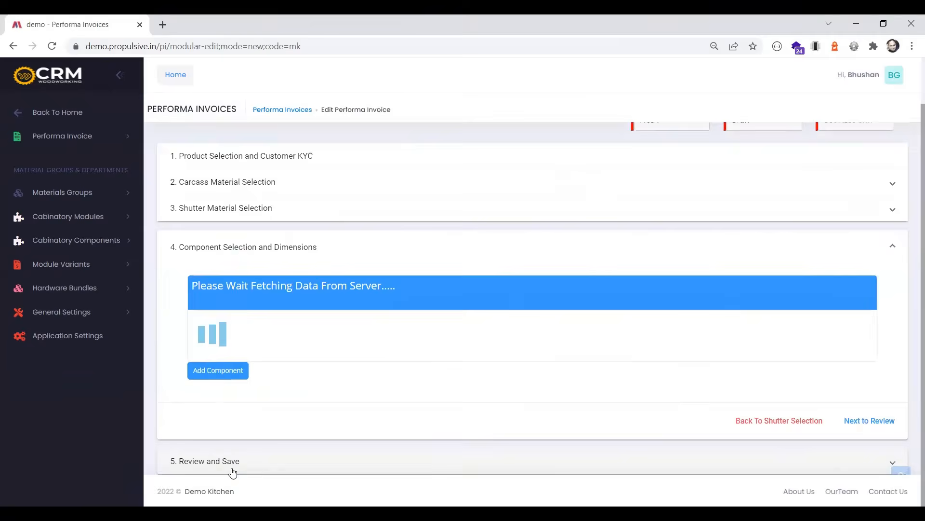
# Start a third component with the 18MM postlaminted carcass and the 18MM-BSL-(SUEDE-SF SOLID)-PLYWOOD shutter
pyautogui.click(237, 374)
pyautogui.click(309, 266)
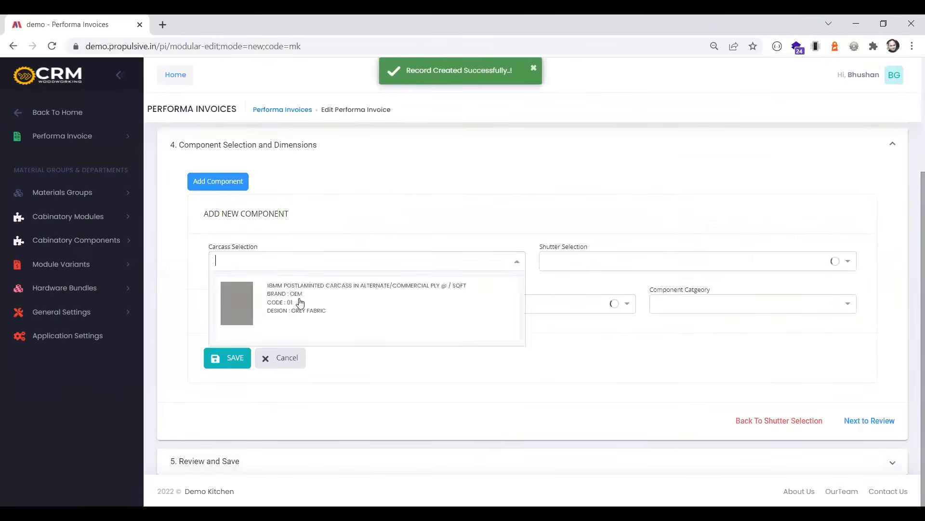
pyautogui.click(298, 304)
pyautogui.click(550, 269)
pyautogui.click(554, 302)
# Classify the third component under Moudular Kitchen Units, STD Modular Kitchen Components, category Drawer Unit
pyautogui.click(358, 306)
pyautogui.click(314, 375)
pyautogui.click(496, 305)
pyautogui.click(558, 338)
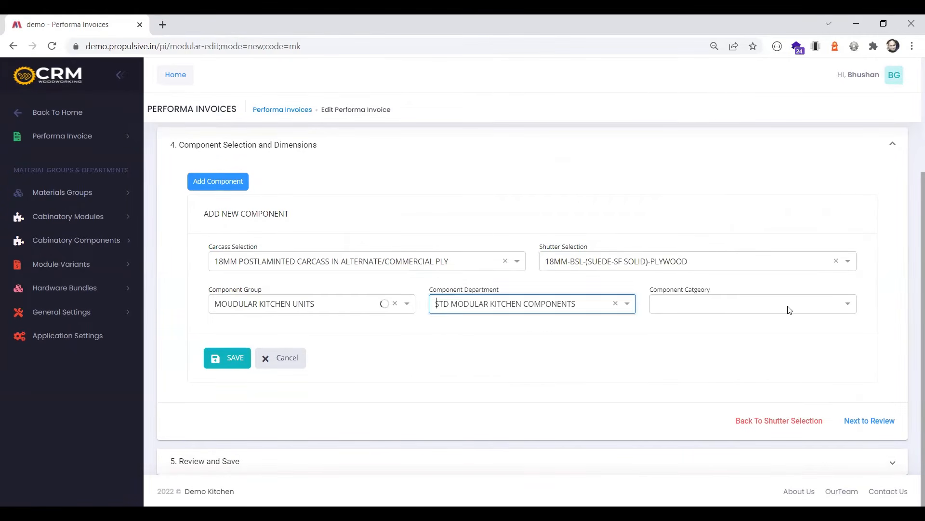
pyautogui.click(789, 308)
pyautogui.scroll(-2, 729, 391)
pyautogui.scroll(-1, 701, 413)
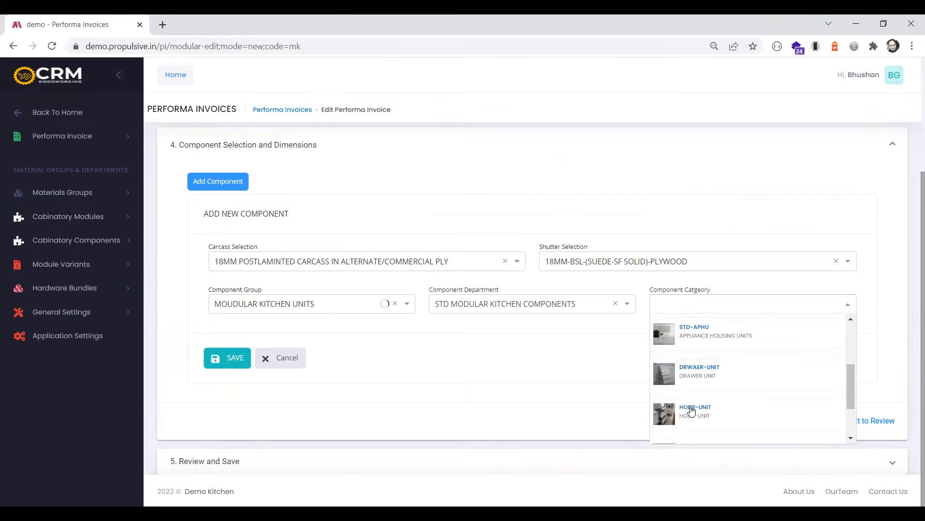
pyautogui.click(699, 411)
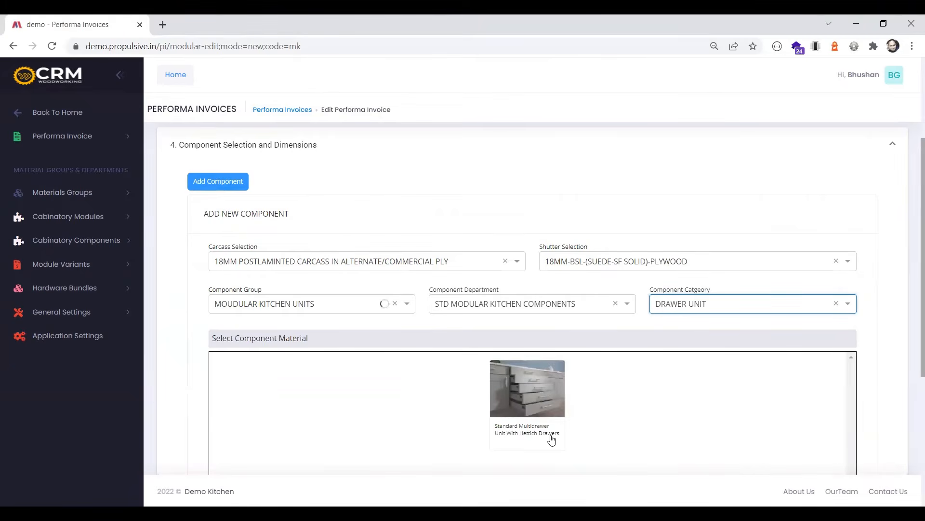
# Choose the Standard Multidrawer Unit With Hettich Drawers, article Std - 2 Drawers & 1 Pot & Pan (Hettich), and enter 2d1pp as the remark
pyautogui.click(533, 409)
pyautogui.scroll(-2, 541, 381)
pyautogui.scroll(-1, 541, 381)
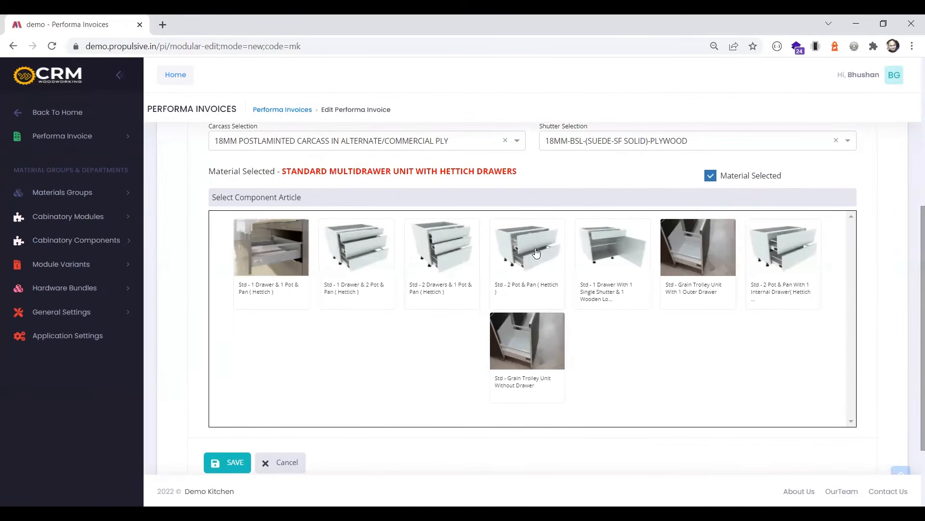
pyautogui.click(448, 259)
pyautogui.click(301, 273)
pyautogui.write('2d1pp')
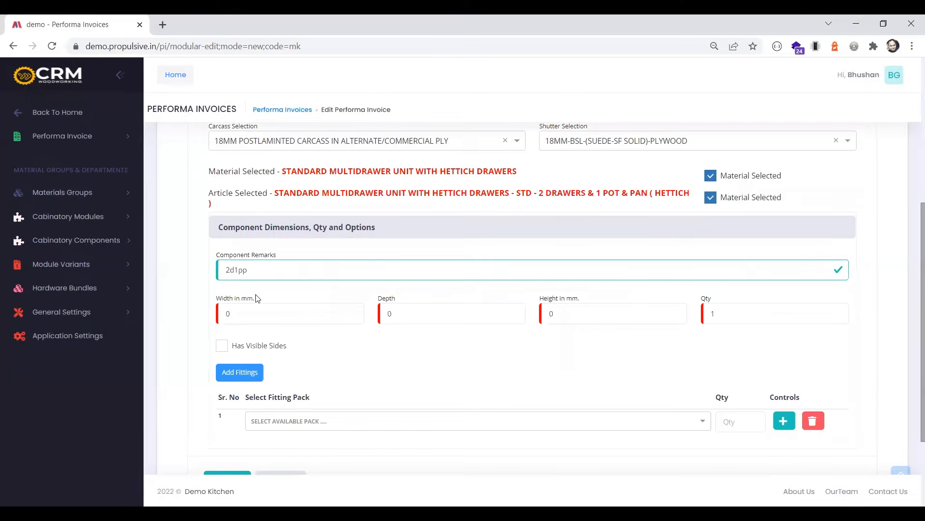
# Set the drawer unit's width to 600 mm, depth to 580 mm and height to 720 mm
pyautogui.click(238, 319)
pyautogui.write('600')
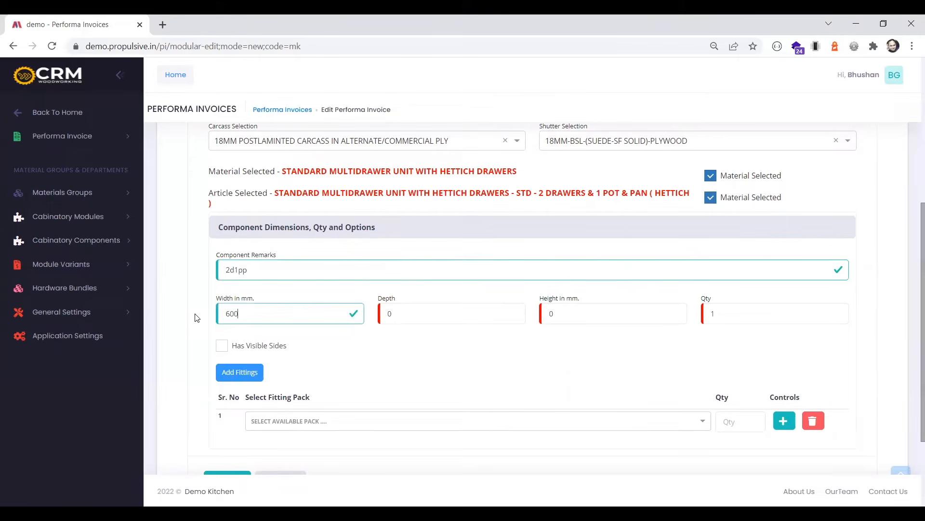
pyautogui.press('Tab')
pyautogui.write('5')
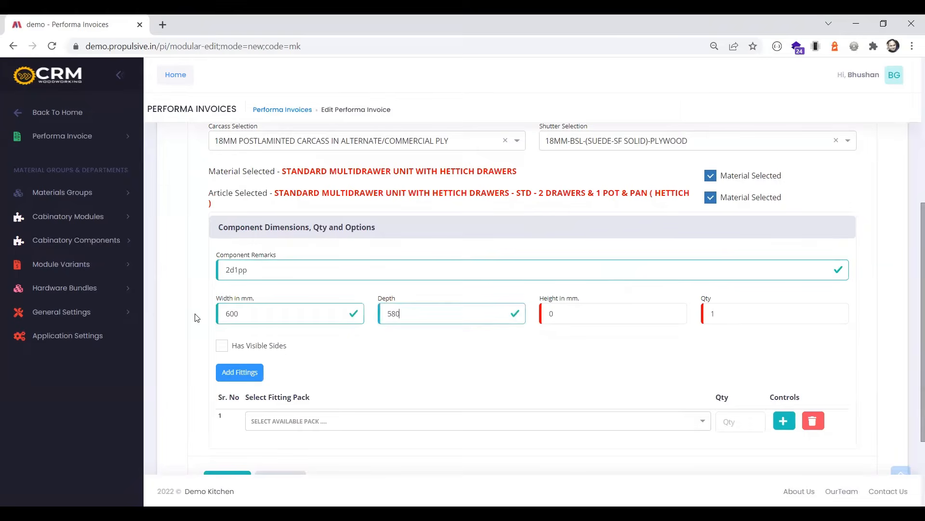
pyautogui.press('Tab')
pyautogui.write('720')
# Add the anthracite Hettich Innotech set of 2 drawers & 1 pot & pan and the PVC Cutlary Tray 600MM (OEM) as fittings
pyautogui.scroll(-1, 381, 378)
pyautogui.click(380, 366)
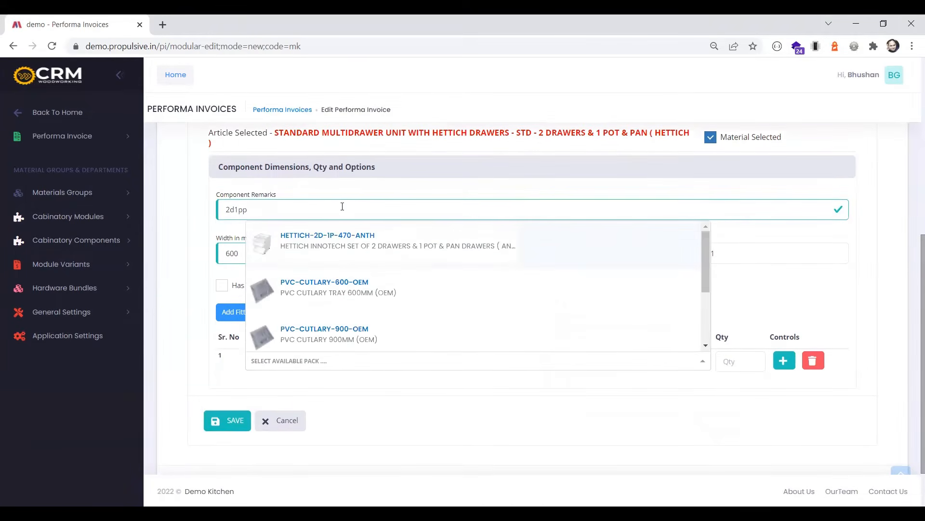
pyautogui.click(337, 254)
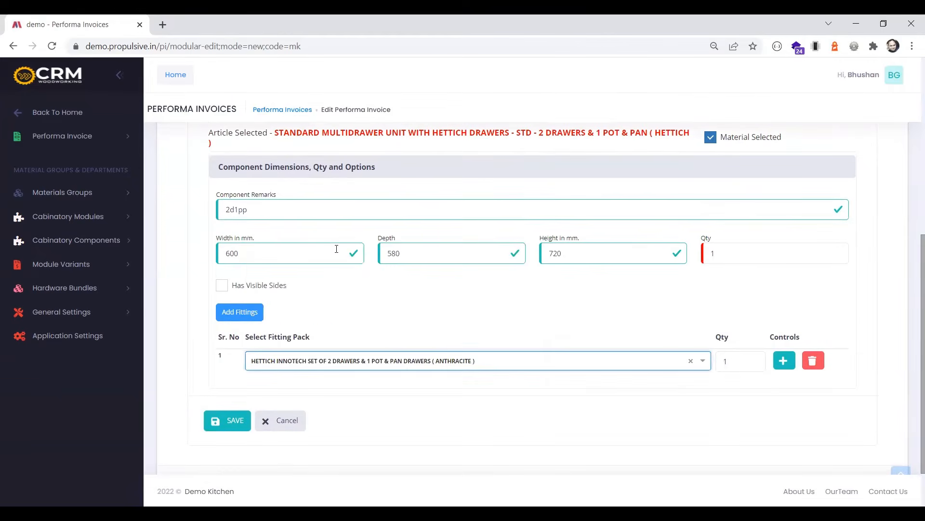
pyautogui.click(784, 361)
pyautogui.click(515, 389)
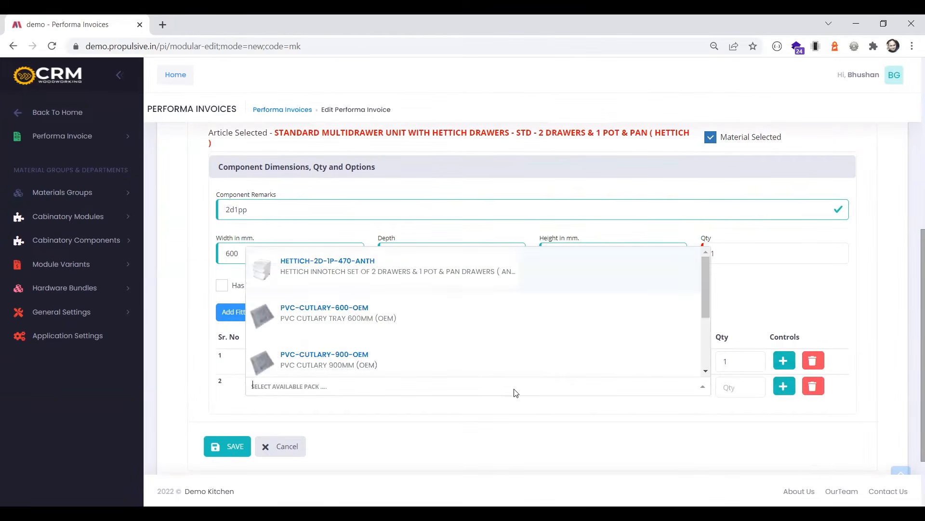
pyautogui.click(306, 319)
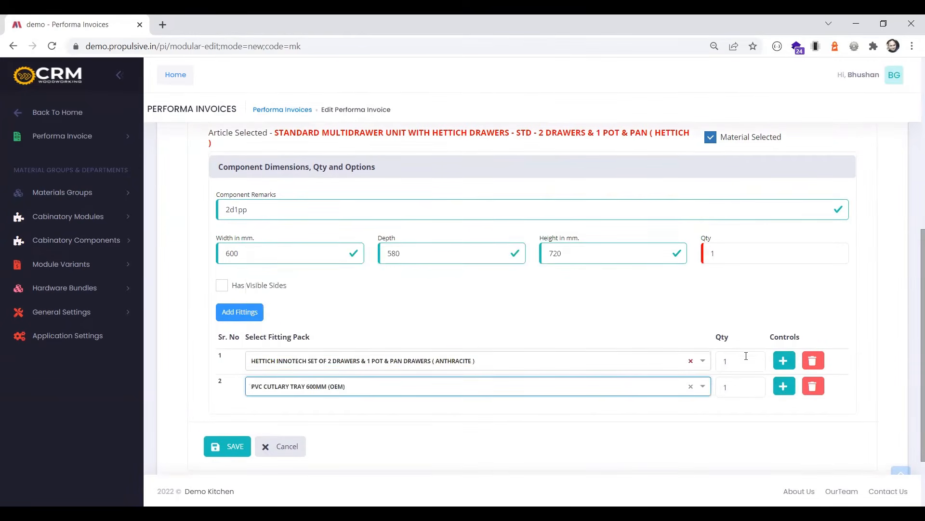
# Add Wooden Cutlary (600-900) OEM as the third fitting and save the drawer unit
pyautogui.click(785, 386)
pyautogui.click(373, 411)
pyautogui.scroll(-2, 306, 371)
pyautogui.click(295, 371)
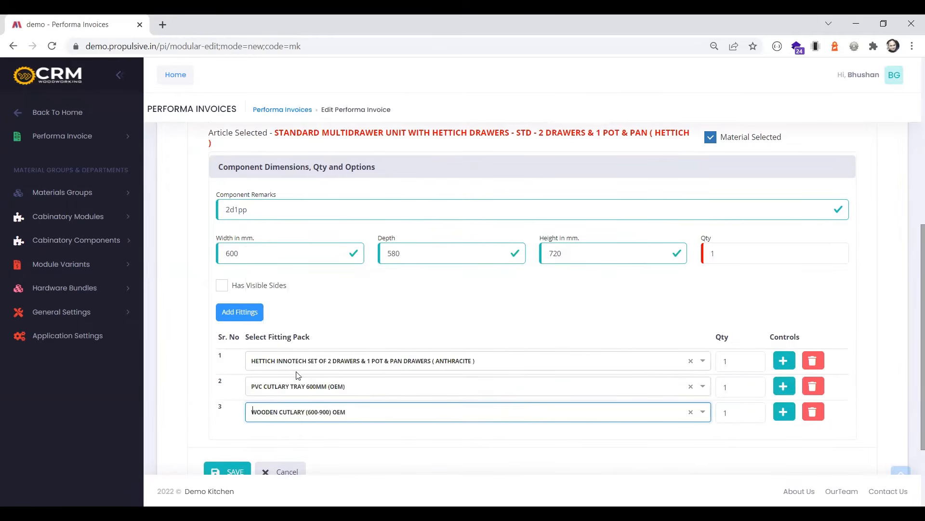
pyautogui.scroll(-2, 226, 413)
pyautogui.click(226, 409)
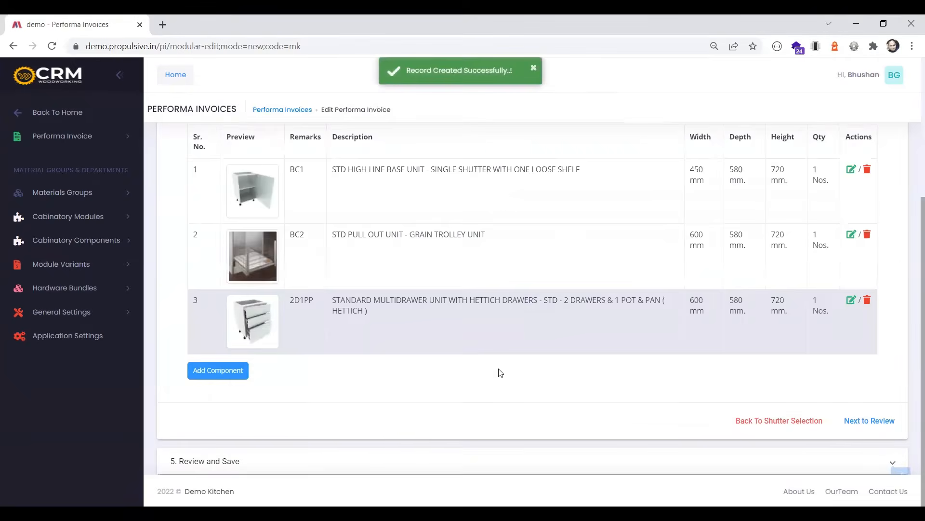
# Start a fourth component with the 18MM postlaminted carcass and the 18MM-BSL-(SUEDE-SF SOLID)-PLYWOOD shutter
pyautogui.click(231, 370)
pyautogui.click(266, 262)
pyautogui.click(338, 294)
pyautogui.click(595, 262)
pyautogui.click(569, 303)
# Classify the fourth component under Moudular Kitchen Units, STD Modular Kitchen Components, category Standard Kitchen Wall Units
pyautogui.click(366, 304)
pyautogui.click(300, 378)
pyautogui.click(454, 303)
pyautogui.press('Return')
pyautogui.click(727, 308)
pyautogui.click(704, 331)
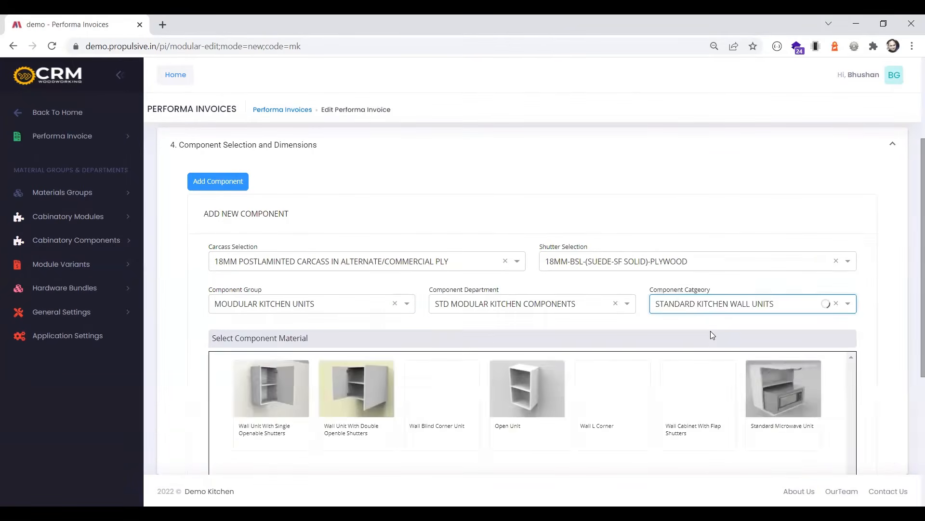
# Choose Wall Unit With Single Openable Shutters, article Single Openable Shutter With 1 Loose Shelf, and enter wc1 as the remark
pyautogui.click(256, 383)
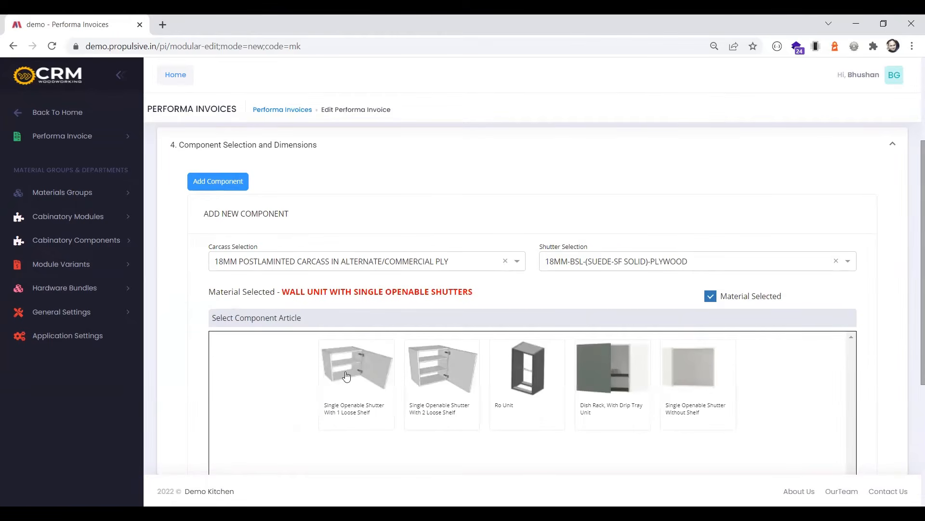
pyautogui.click(346, 376)
pyautogui.scroll(-1, 337, 347)
pyautogui.click(311, 330)
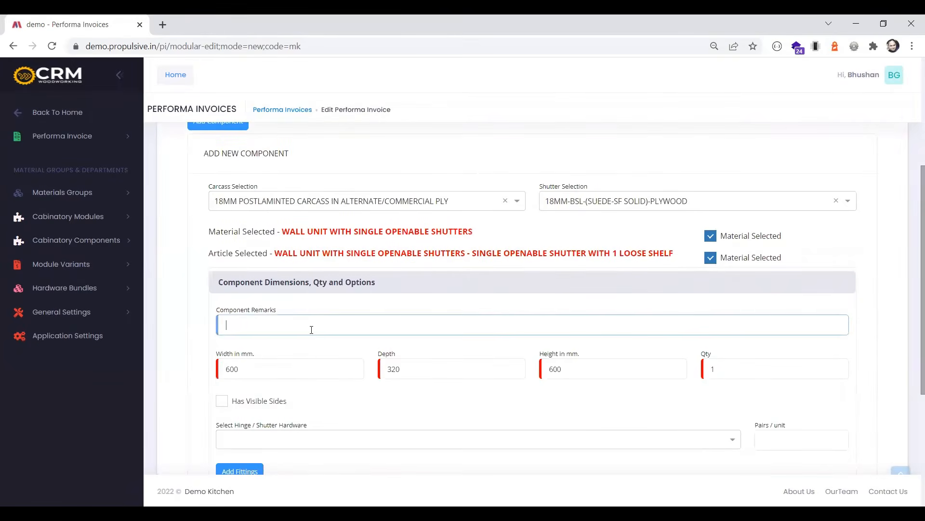
pyautogui.write('wc1')
pyautogui.scroll(-3, 356, 361)
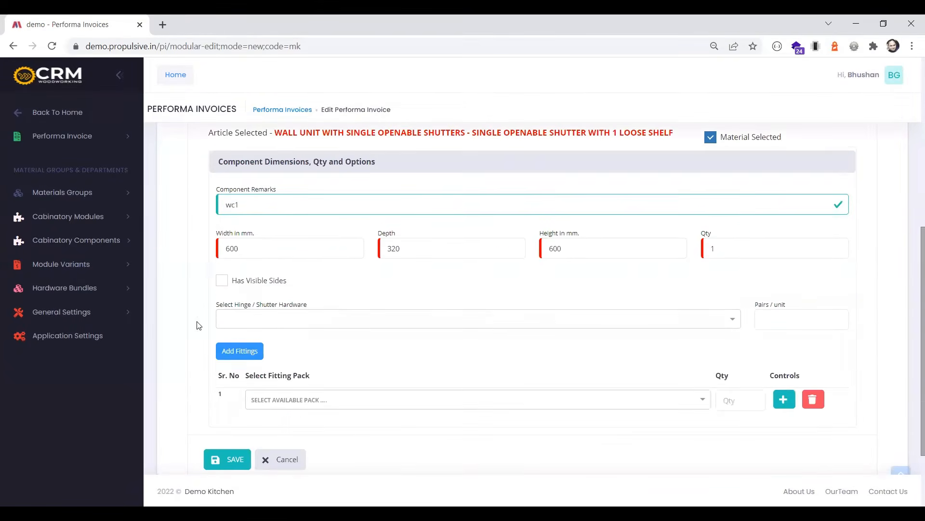
# Give the wall unit Hettich Soft Close Hinges (Full Overlay) Pair and the Gola Profile Pack for Overhead Wall Cabinet, and save it
pyautogui.click(291, 327)
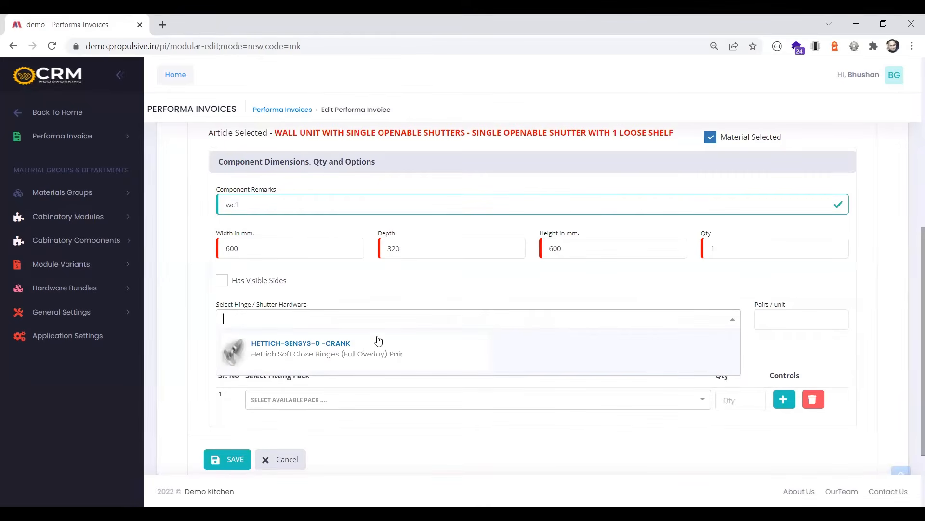
pyautogui.click(325, 359)
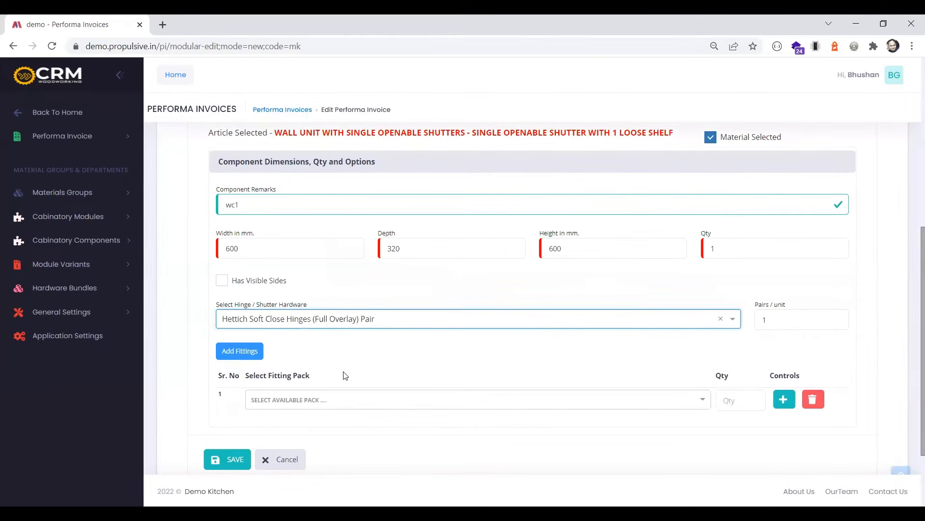
pyautogui.click(357, 408)
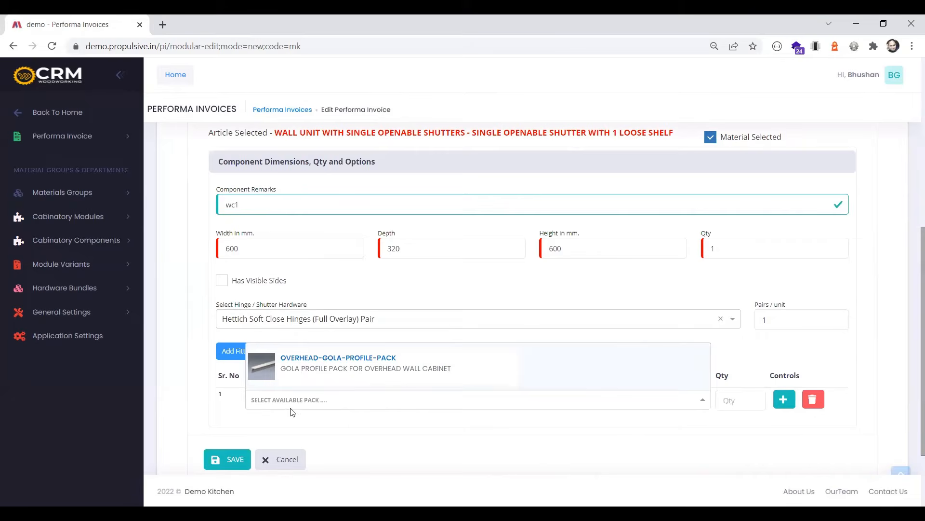
pyautogui.click(377, 368)
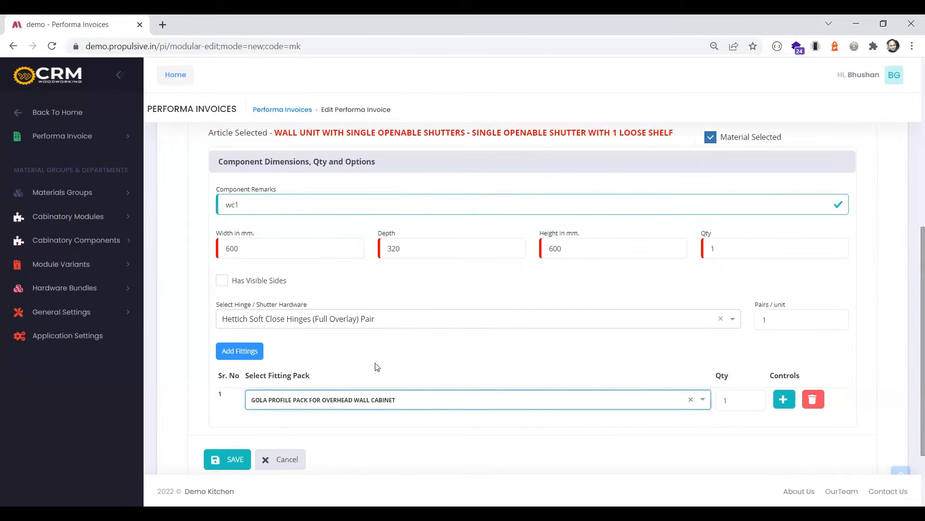
pyautogui.click(225, 459)
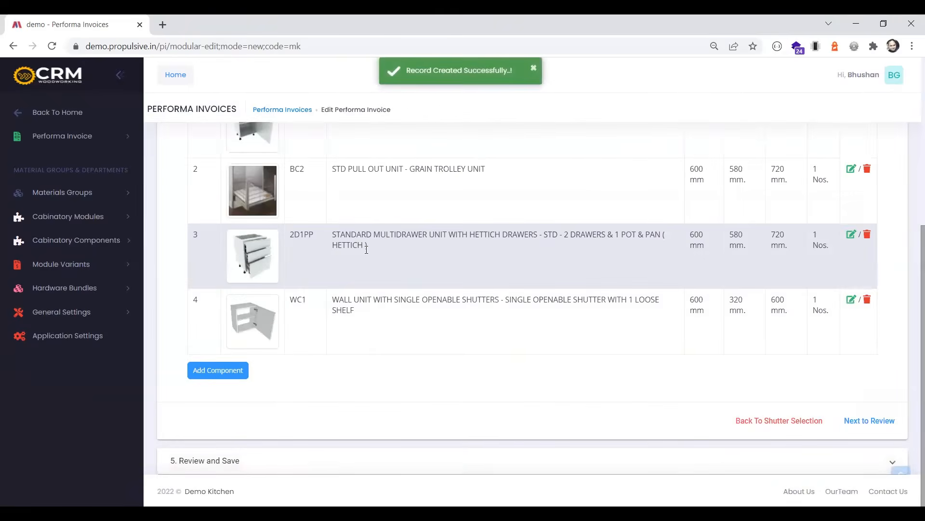
# Check the component list, proceed to the invoice's Review and Save section and close the form
pyautogui.scroll(1, 387, 239)
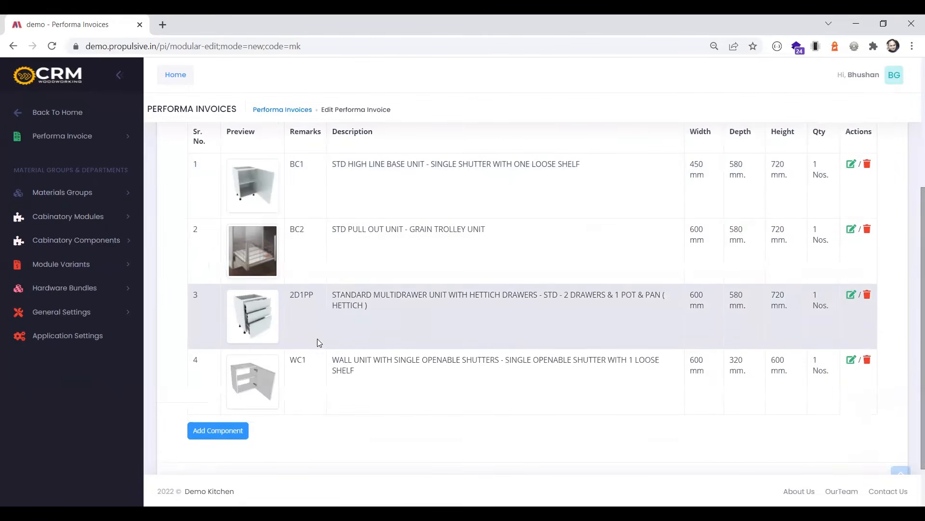
pyautogui.scroll(-1, 316, 343)
pyautogui.click(864, 422)
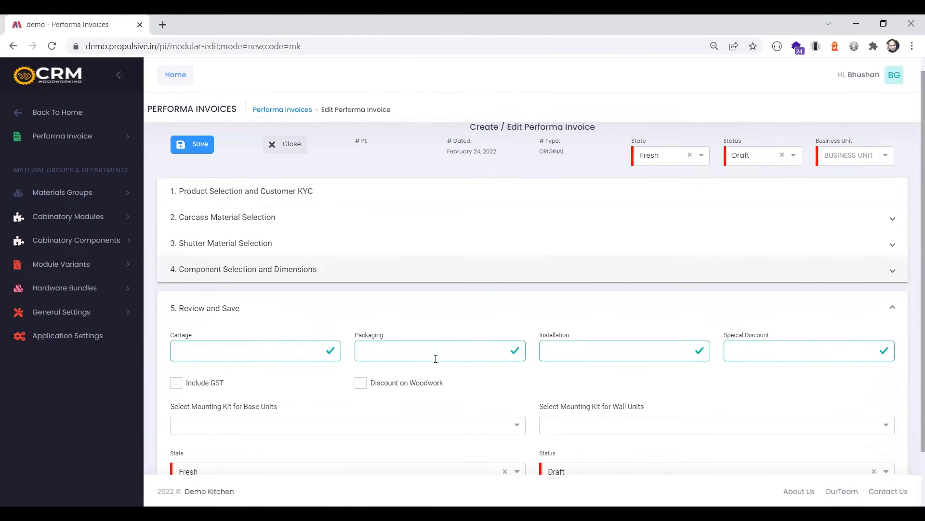
pyautogui.scroll(-1, 436, 358)
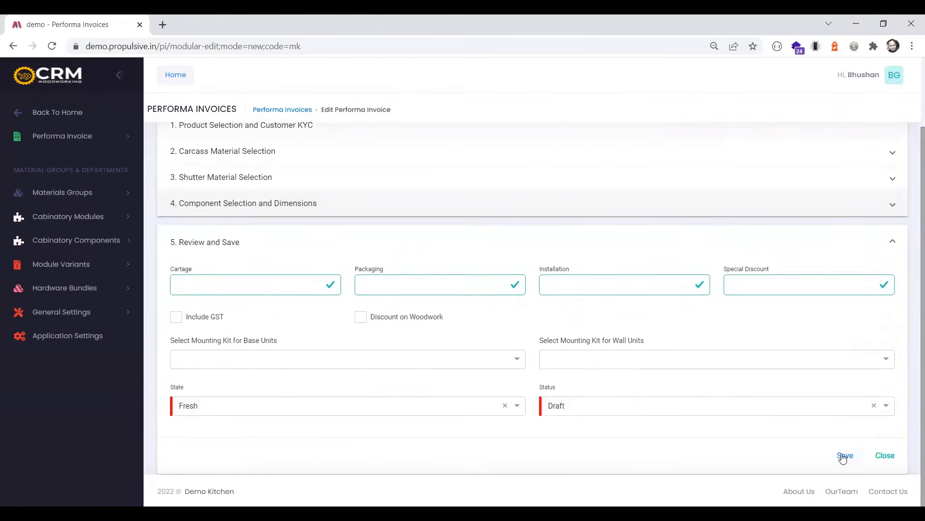
pyautogui.click(885, 456)
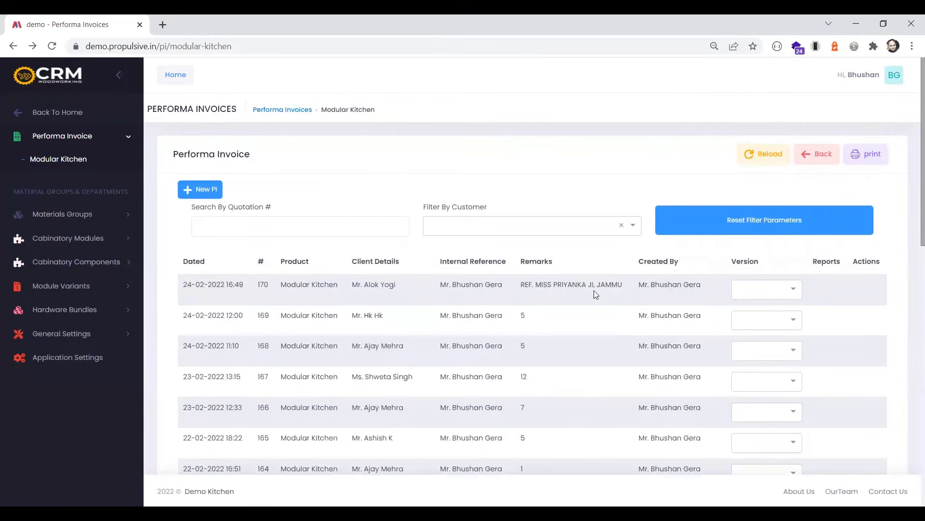
# Select the original version of the most recent Modular Kitchen invoice in the list and open it for editing
pyautogui.click(748, 296)
pyautogui.click(750, 308)
pyautogui.click(862, 289)
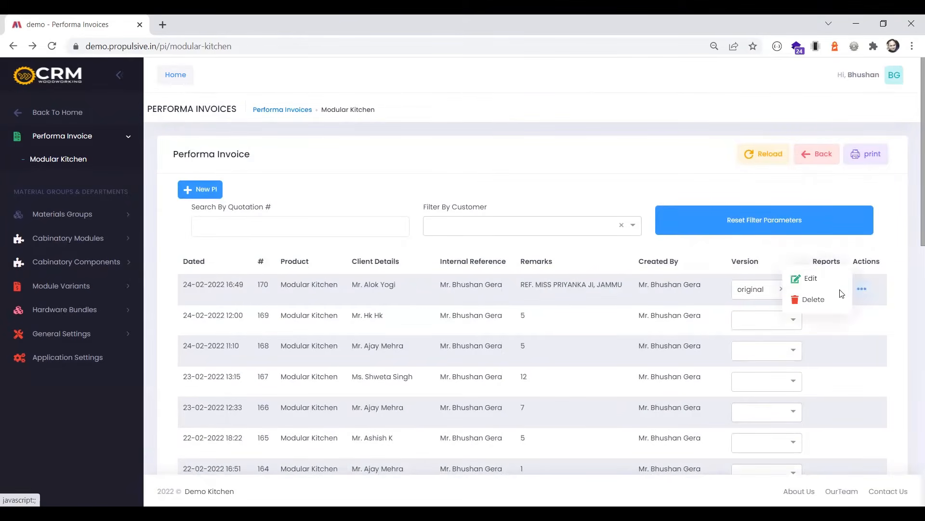
pyautogui.click(815, 333)
pyautogui.click(191, 160)
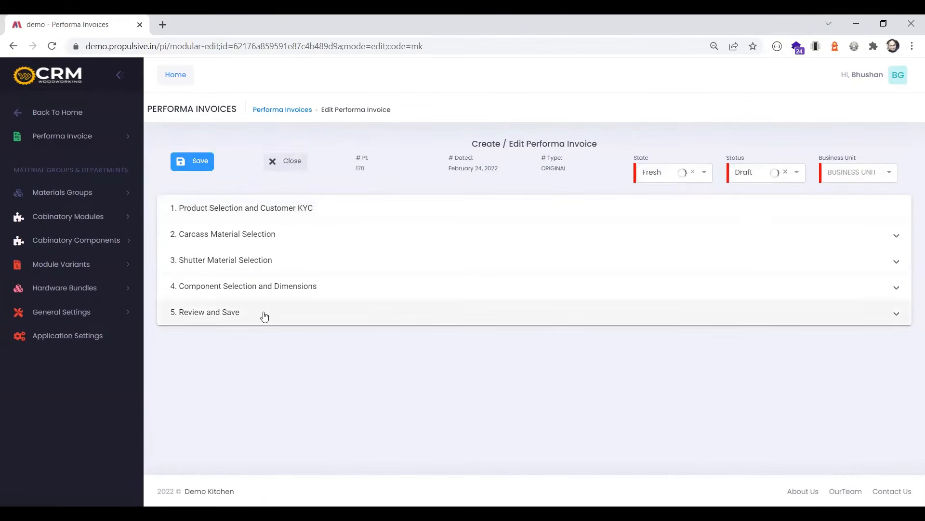
# In the Review and Save section, choose Base-Mounting for the base units and a mounting kit for the wall units; save and close the invoice
pyautogui.click(265, 314)
pyautogui.scroll(-2, 265, 333)
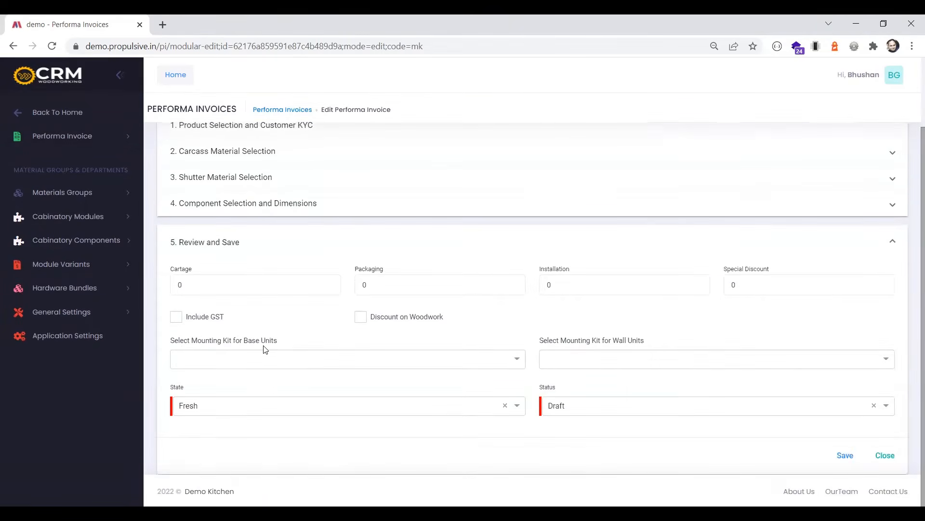
pyautogui.click(278, 359)
pyautogui.click(215, 270)
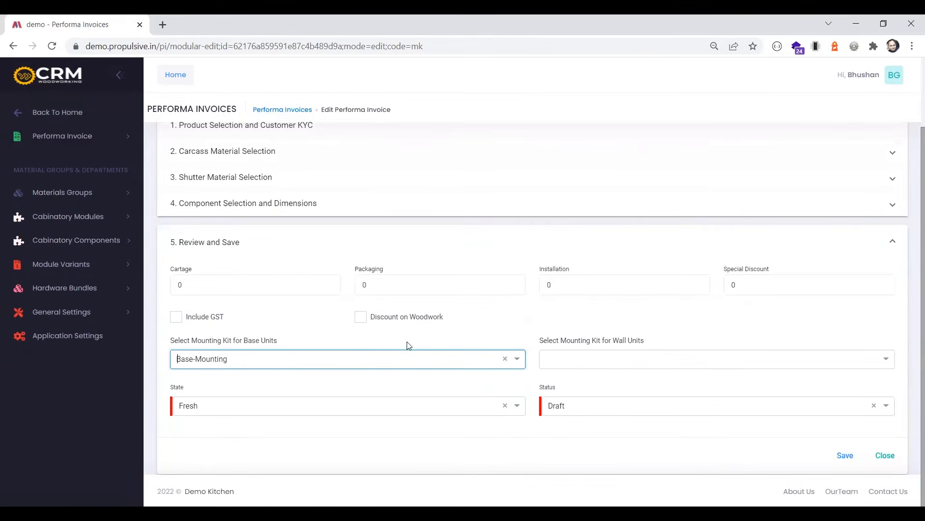
pyautogui.click(562, 369)
pyautogui.click(573, 332)
pyautogui.click(845, 455)
pyautogui.click(883, 458)
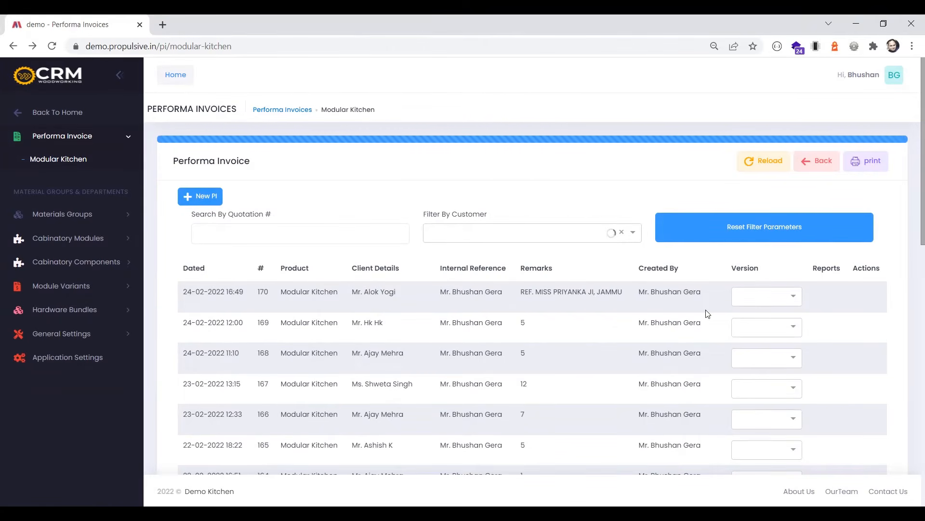
# Select the original version of the most recent Modular Kitchen invoice and open its Performa Invoice report by PSF
pyautogui.click(768, 300)
pyautogui.click(766, 315)
pyautogui.click(824, 297)
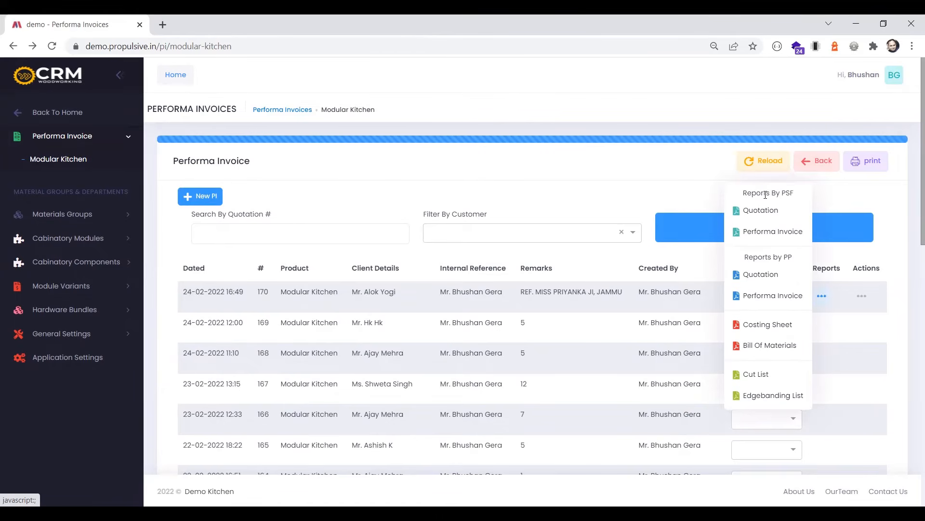
pyautogui.click(755, 236)
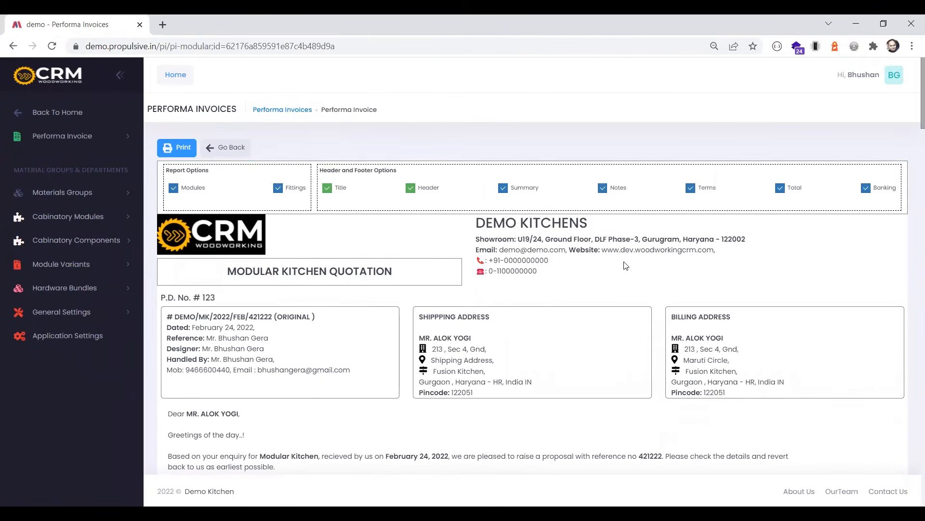
# Review the report's quotation title and the company's showroom and contact details in the header
pyautogui.scroll(-1, 626, 264)
pyautogui.scroll(1, 625, 265)
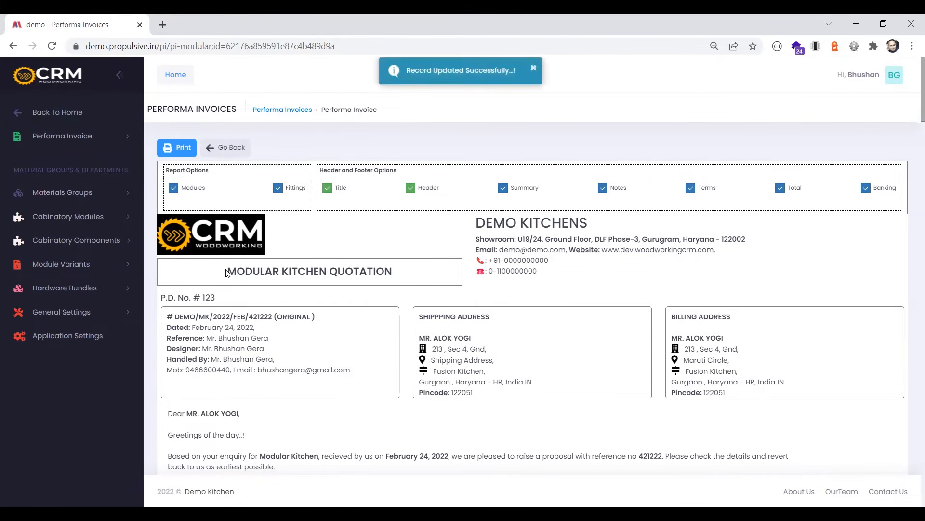
pyautogui.tripleClick(397, 275)
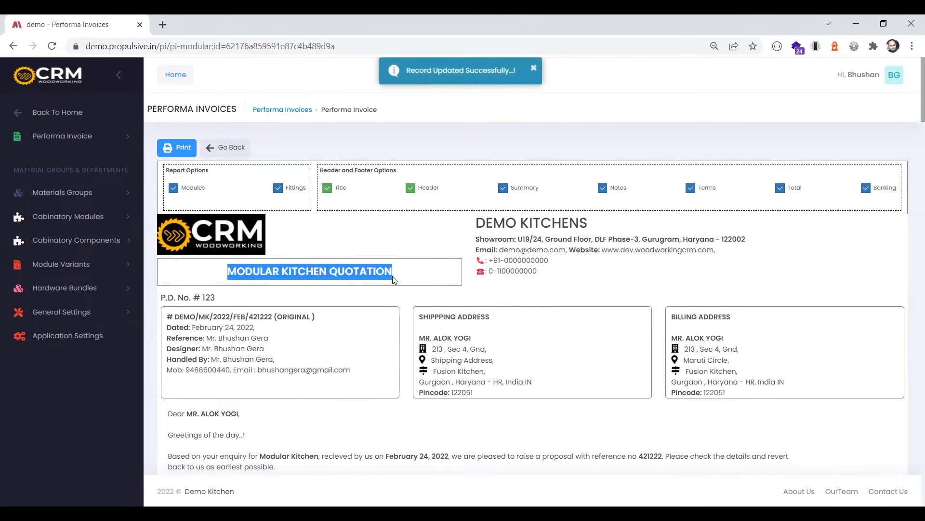
pyautogui.click(486, 280)
pyautogui.moveTo(539, 273); pyautogui.dragTo(476, 230)
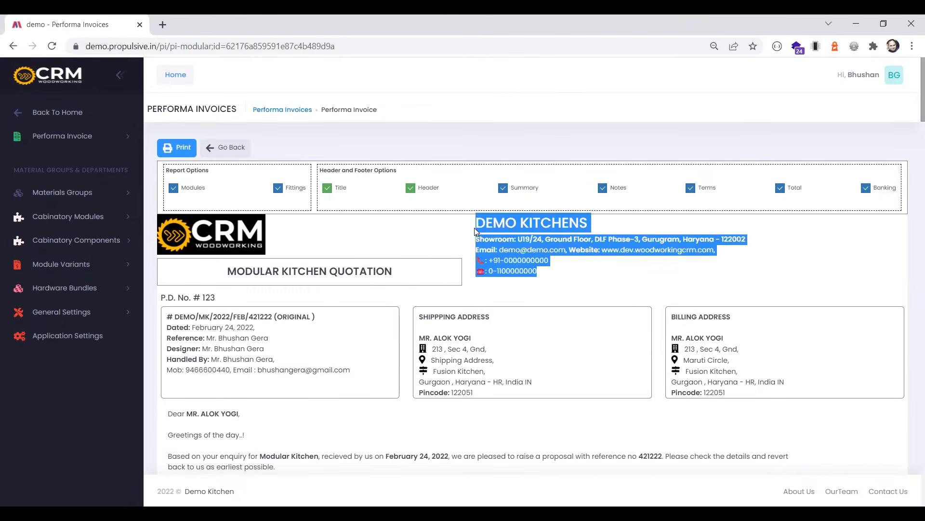
pyautogui.click(558, 273)
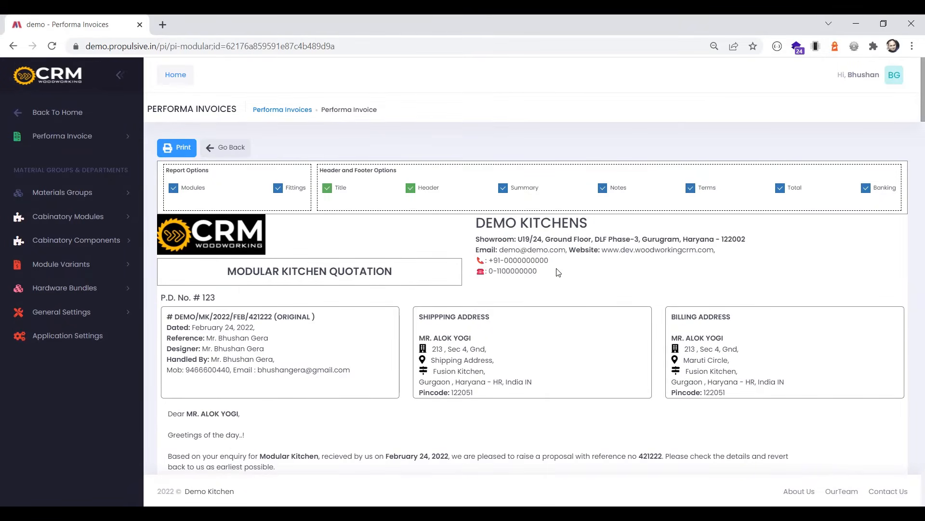
# Examine the quotation's reference number and compare the shipping and billing address blocks
pyautogui.scroll(-1, 303, 296)
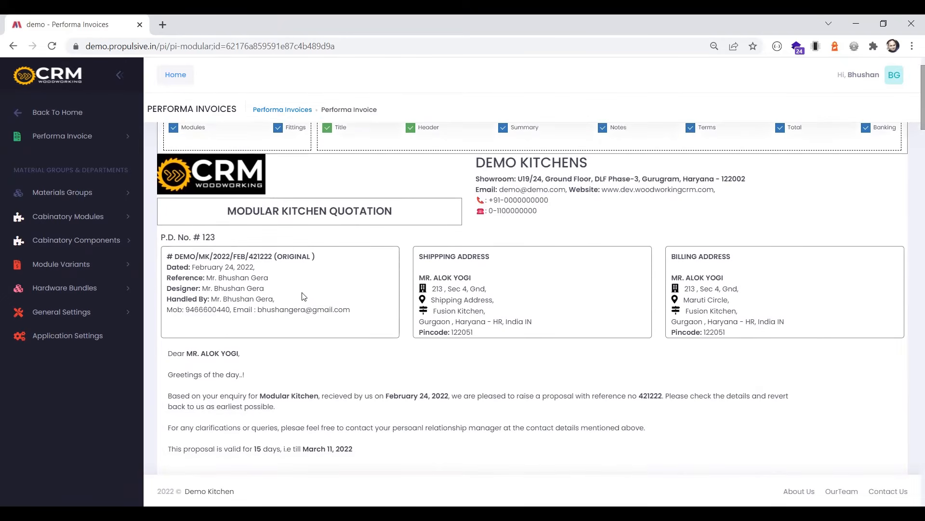
pyautogui.doubleClick(264, 257)
pyautogui.moveTo(423, 255); pyautogui.dragTo(461, 301)
pyautogui.moveTo(677, 256); pyautogui.dragTo(707, 300)
pyautogui.click(479, 302)
pyautogui.moveTo(429, 300); pyautogui.dragTo(494, 300)
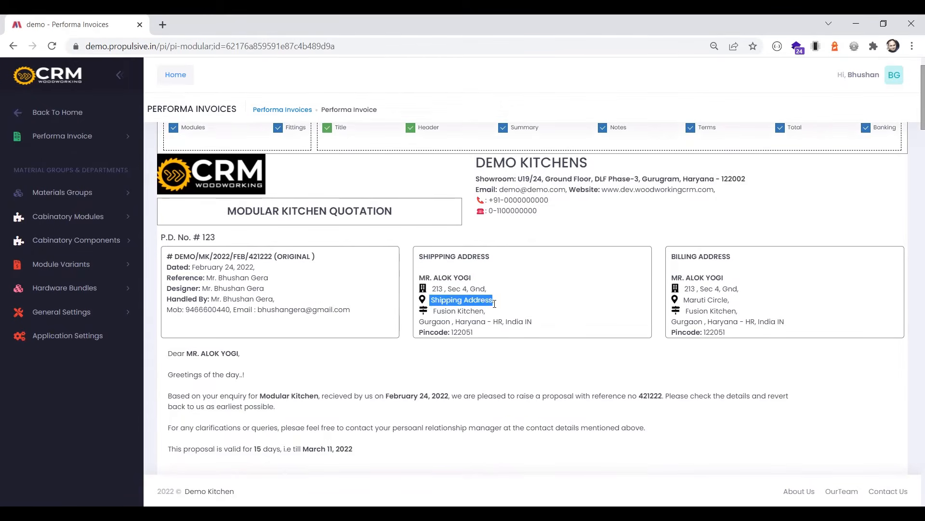
pyautogui.moveTo(684, 300); pyautogui.dragTo(731, 302)
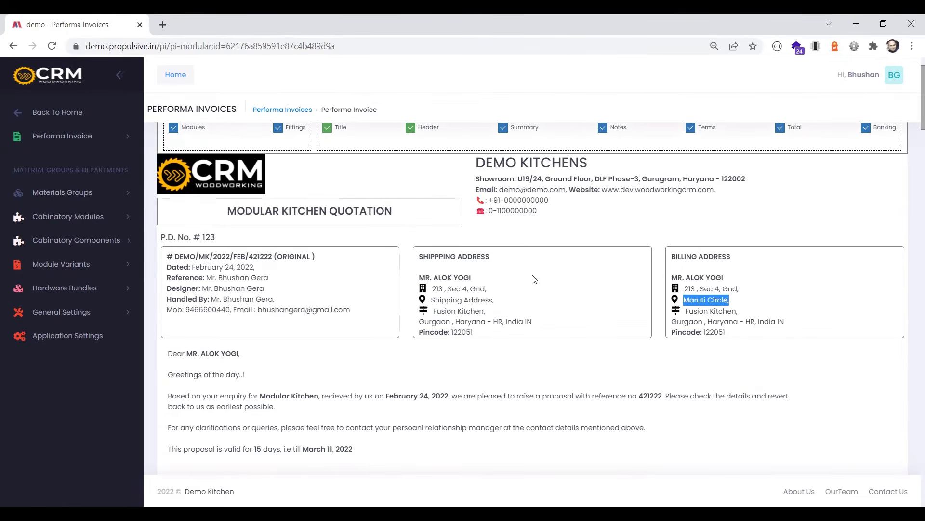
# Read the proposal letter and check the first component's description and dimensions
pyautogui.scroll(-2, 535, 279)
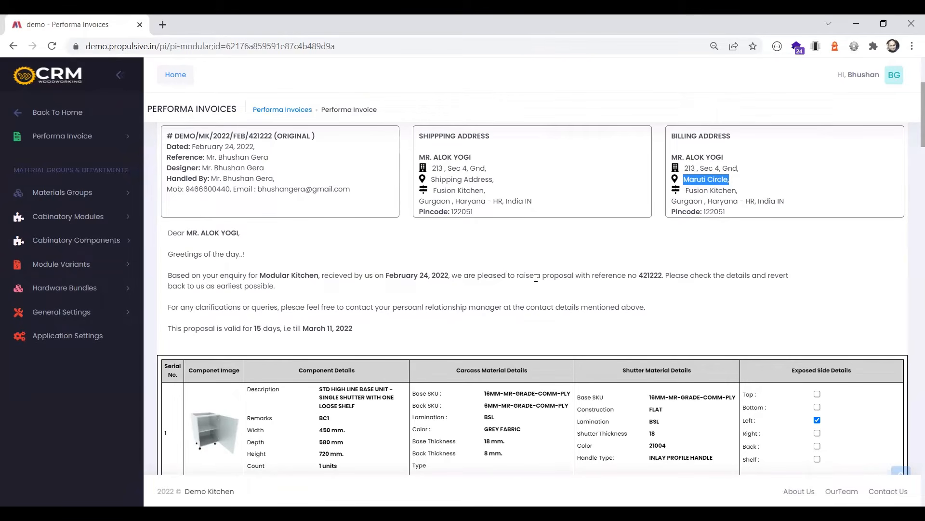
pyautogui.scroll(-2, 536, 278)
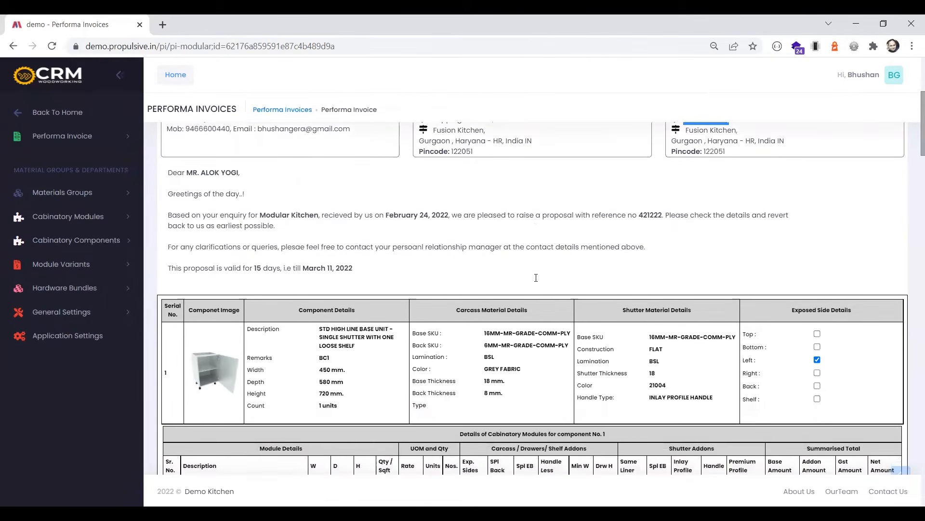
pyautogui.moveTo(334, 269); pyautogui.dragTo(390, 270)
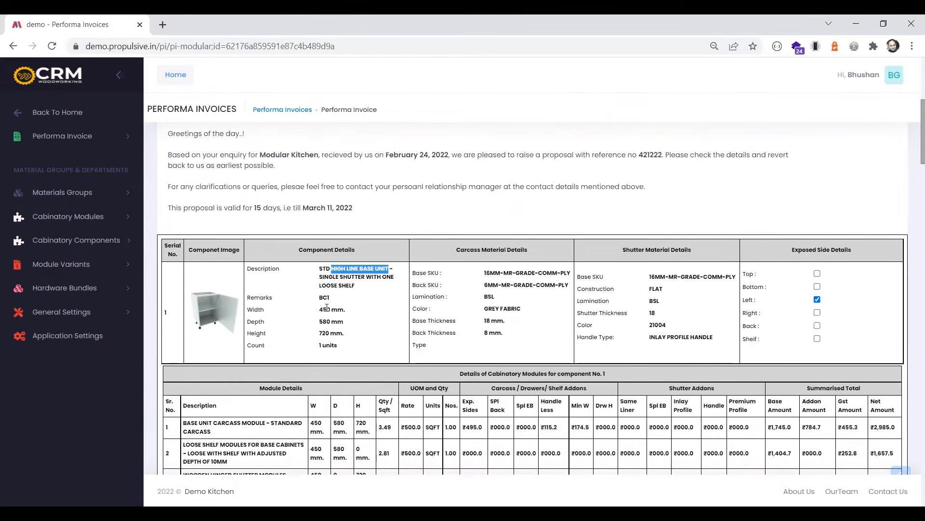
pyautogui.moveTo(326, 309); pyautogui.dragTo(330, 331)
pyautogui.click(329, 332)
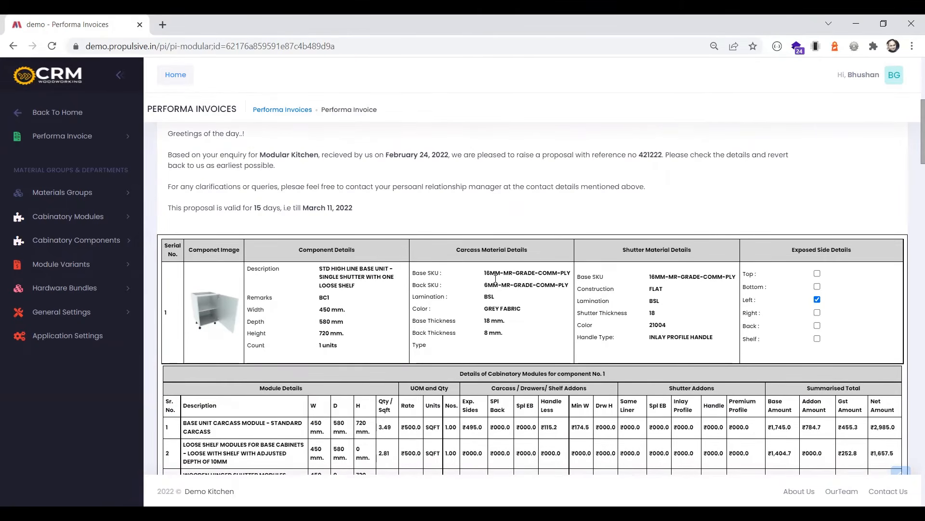
# Check the first component's carcass materials, shutter materials, handle type and exposed side settings
pyautogui.moveTo(486, 273); pyautogui.dragTo(502, 323)
pyautogui.click(502, 301)
pyautogui.click(486, 333)
pyautogui.moveTo(660, 278); pyautogui.dragTo(649, 278)
pyautogui.moveTo(657, 313); pyautogui.dragTo(712, 339)
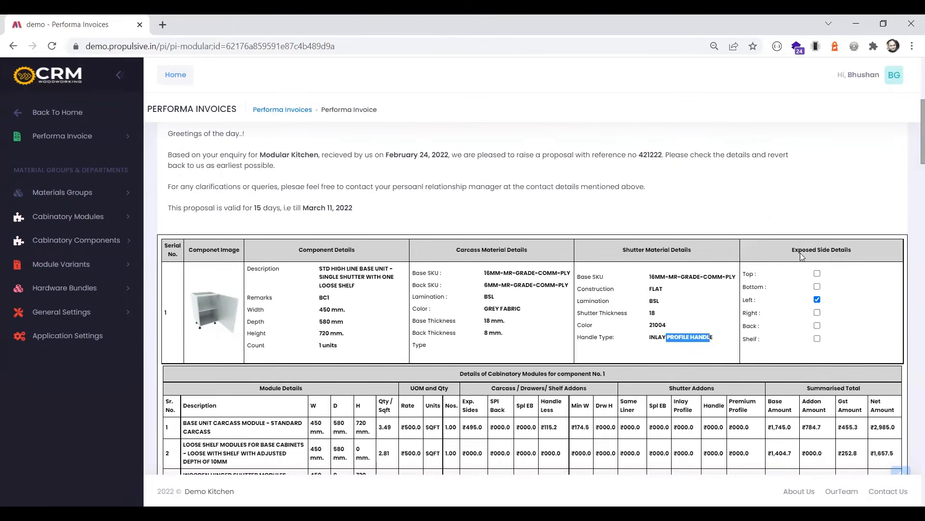
pyautogui.click(765, 305)
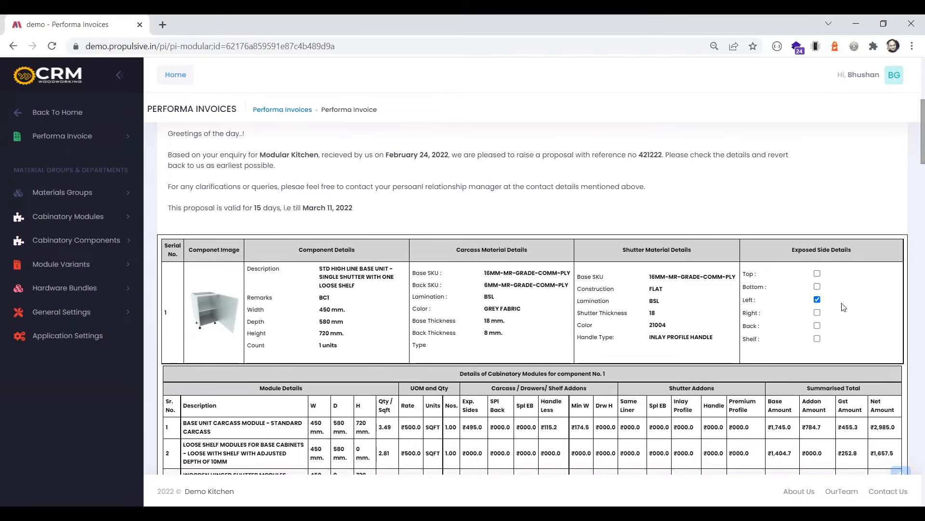
# Examine the base unit carcass module's rate, base amount and addon charges for exposed sides, handle-less and minimum width
pyautogui.scroll(-1, 755, 298)
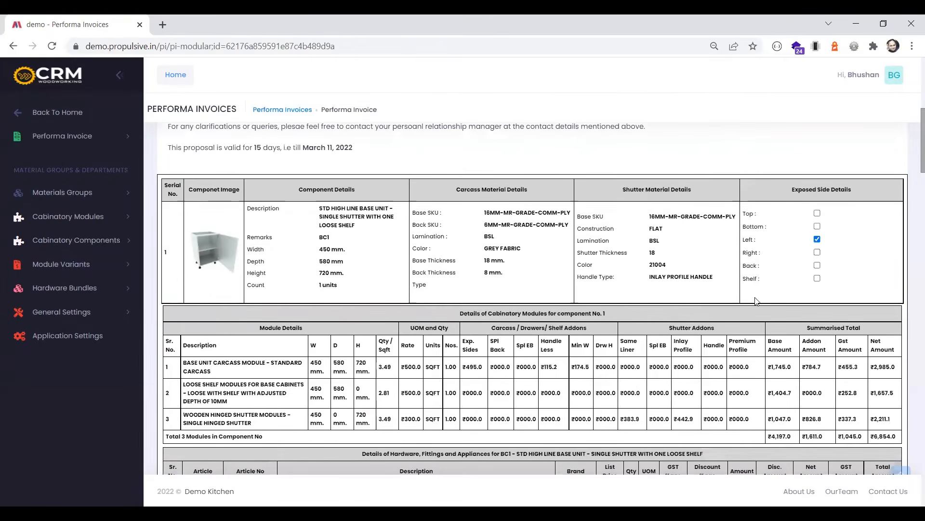
pyautogui.scroll(-1, 756, 300)
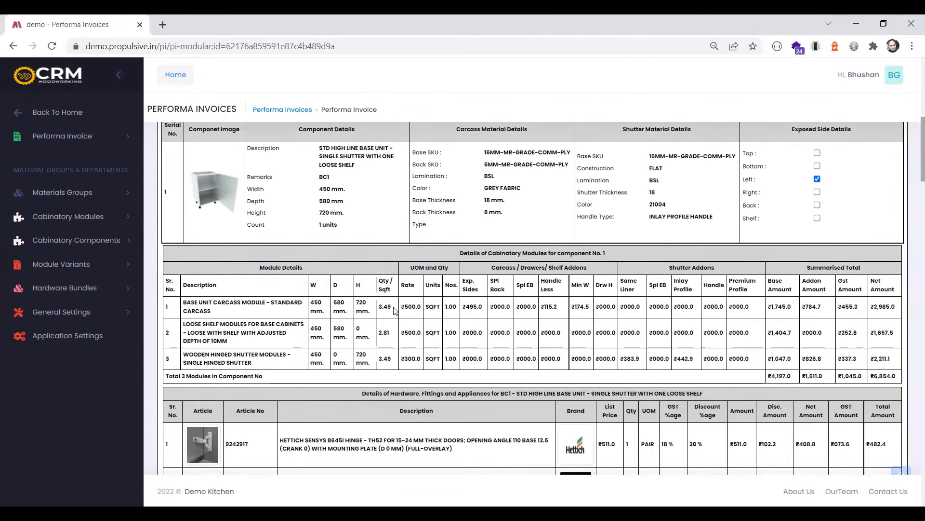
pyautogui.moveTo(401, 306); pyautogui.dragTo(423, 308)
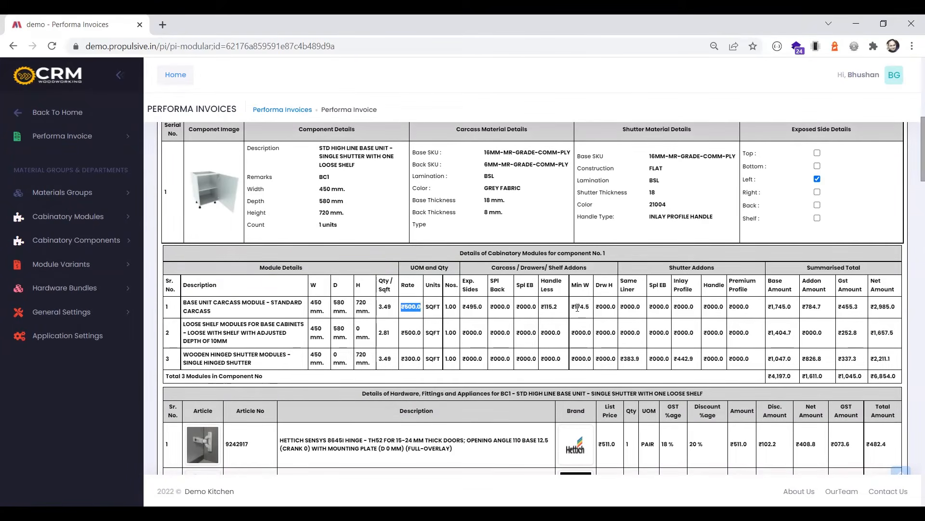
pyautogui.moveTo(770, 307); pyautogui.dragTo(820, 308)
pyautogui.moveTo(464, 306); pyautogui.dragTo(558, 309)
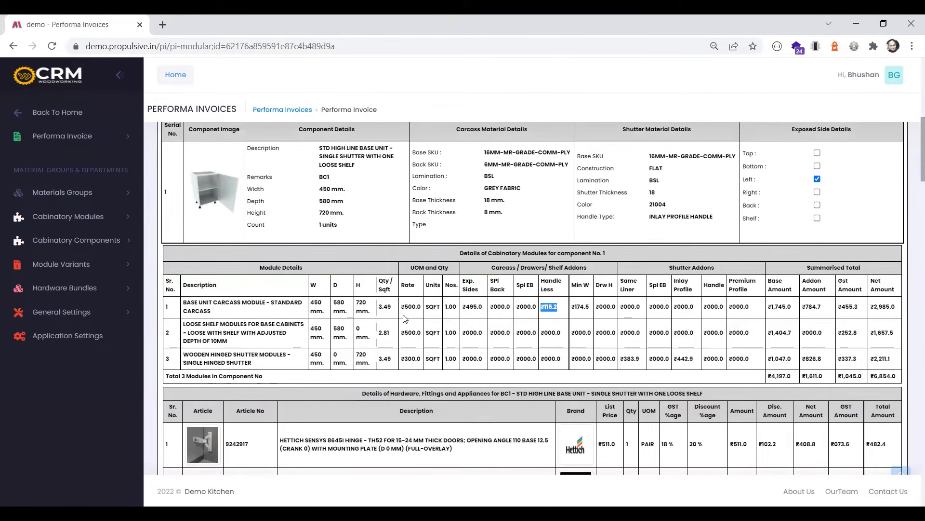
pyautogui.click(575, 307)
pyautogui.moveTo(575, 308); pyautogui.dragTo(590, 308)
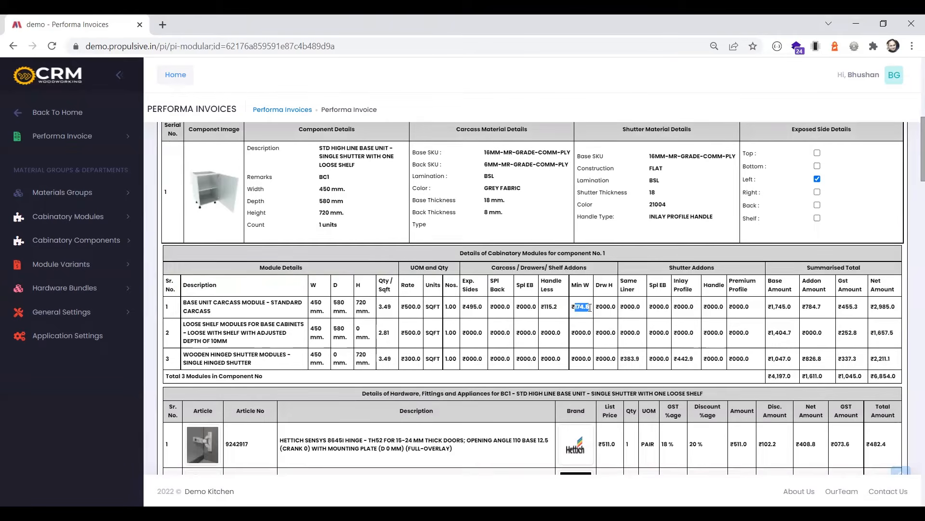
pyautogui.moveTo(463, 306); pyautogui.dragTo(589, 309)
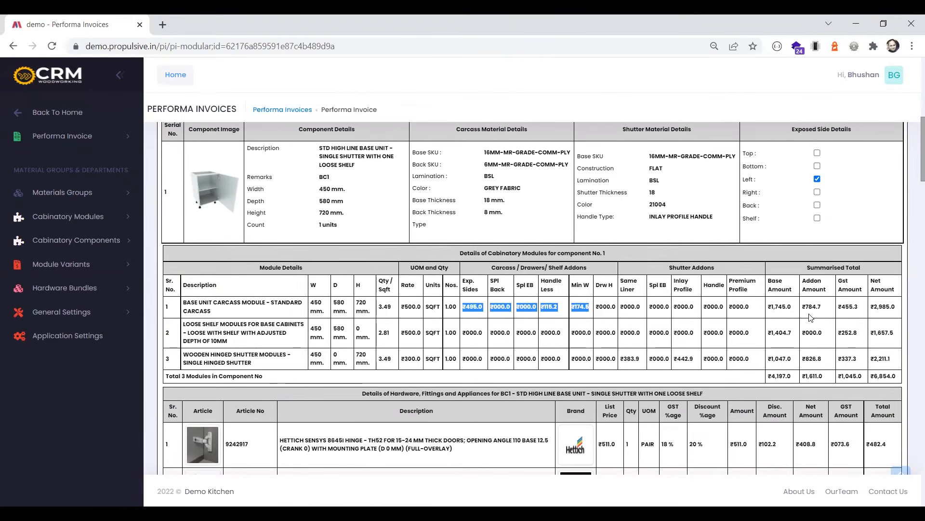
pyautogui.moveTo(806, 306); pyautogui.dragTo(822, 308)
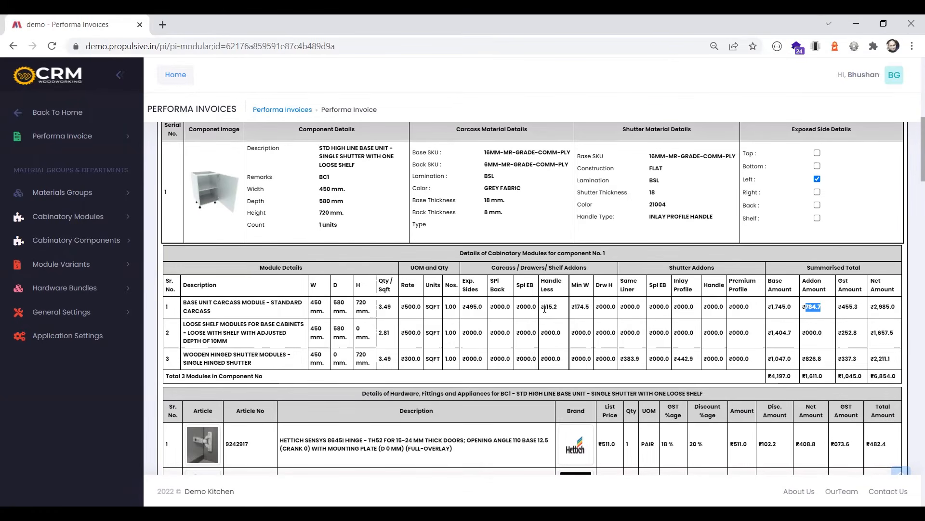
pyautogui.moveTo(544, 307); pyautogui.dragTo(562, 309)
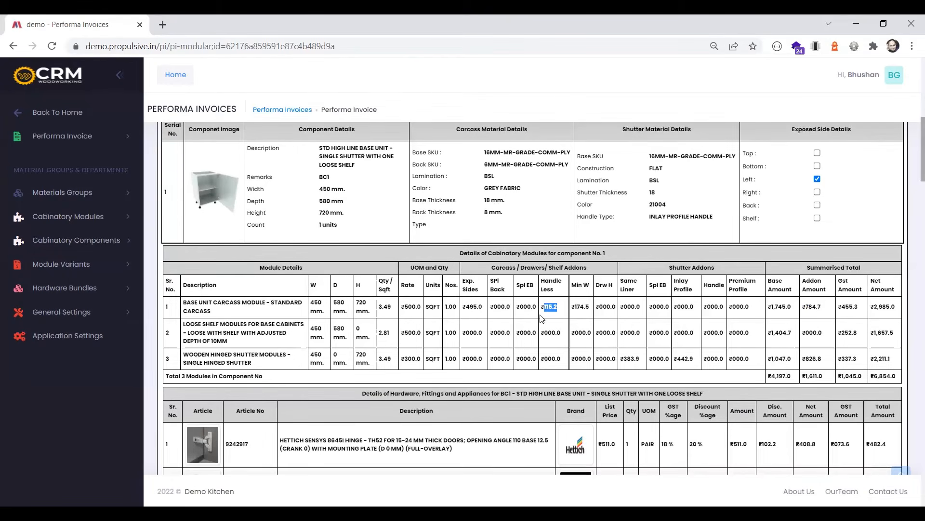
pyautogui.click(561, 311)
pyautogui.moveTo(803, 306); pyautogui.dragTo(831, 310)
# Check the first component's total addon amount and the single hinged shutter's same liner and inlay profile charges
pyautogui.moveTo(804, 376); pyautogui.dragTo(825, 379)
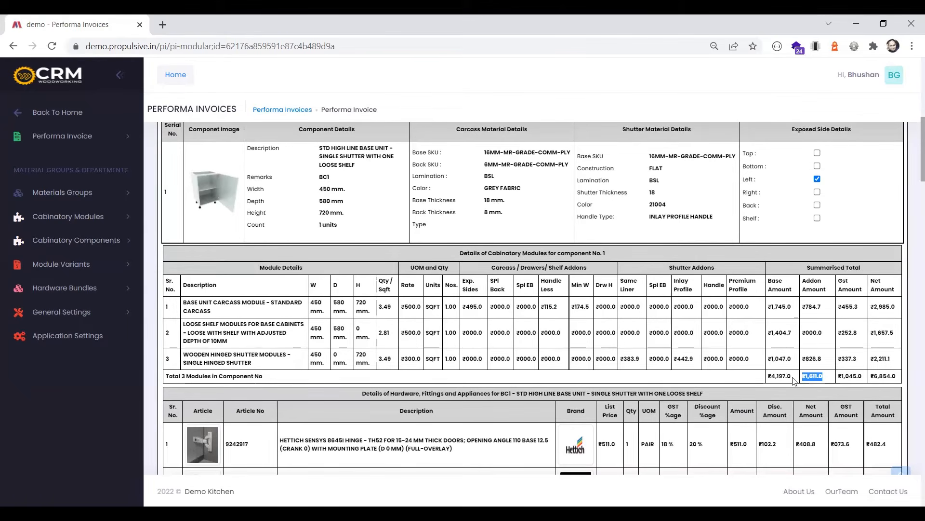
pyautogui.doubleClick(819, 358)
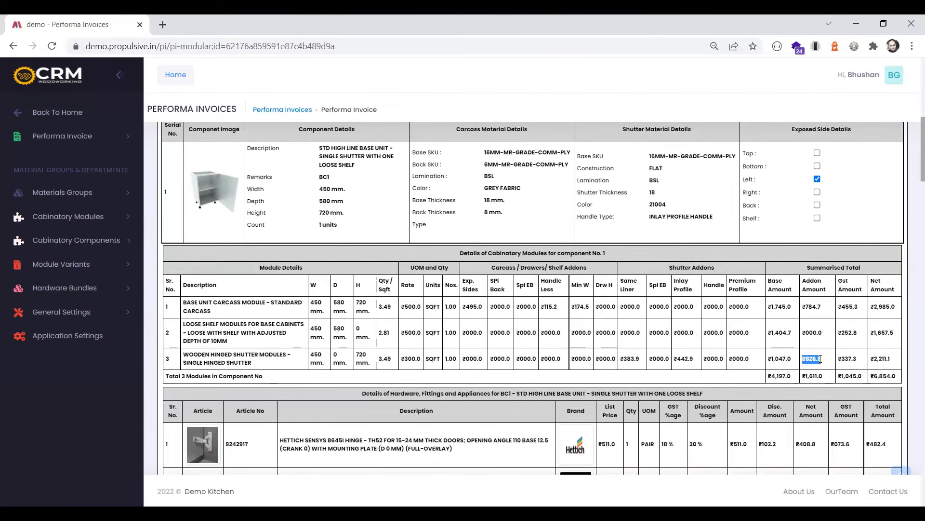
pyautogui.click(621, 357)
pyautogui.moveTo(622, 357); pyautogui.dragTo(632, 356)
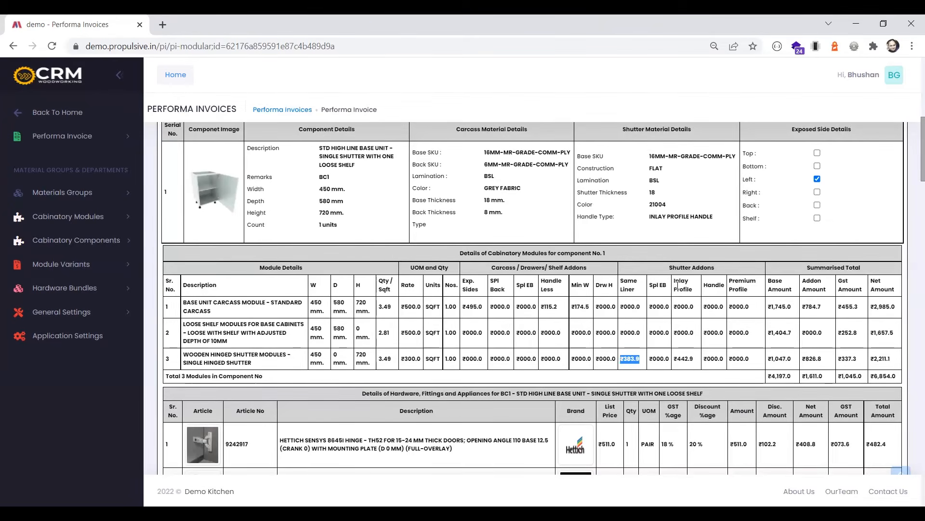
pyautogui.moveTo(676, 358); pyautogui.dragTo(695, 361)
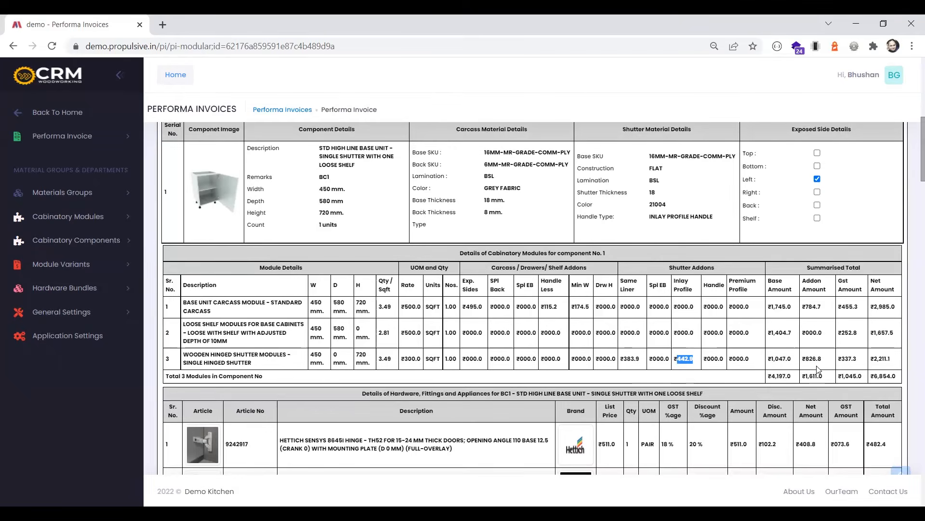
# Review the Hettich hinge and patta screw entries in BC1's hardware and fittings table, including the screw's quantity and article number
pyautogui.scroll(-2, 289, 271)
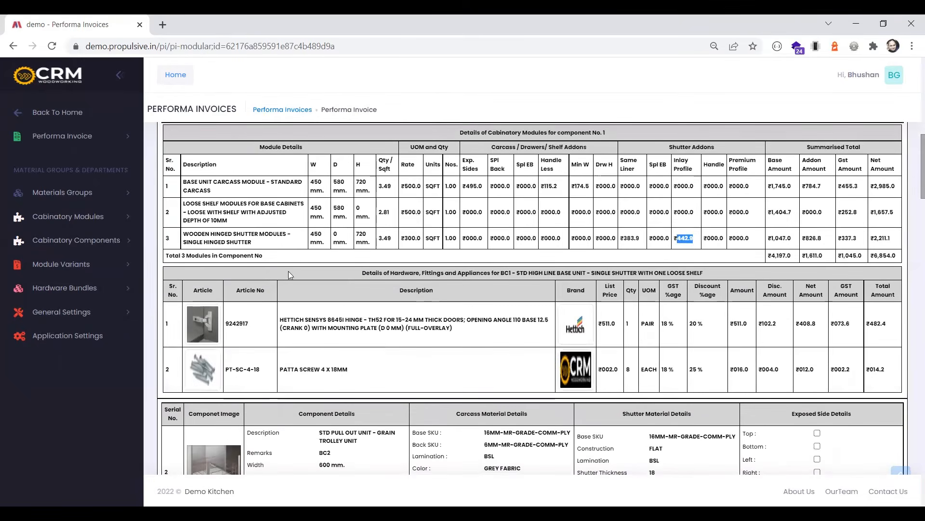
pyautogui.click(309, 328)
pyautogui.moveTo(284, 321); pyautogui.dragTo(382, 329)
pyautogui.moveTo(308, 369); pyautogui.dragTo(351, 374)
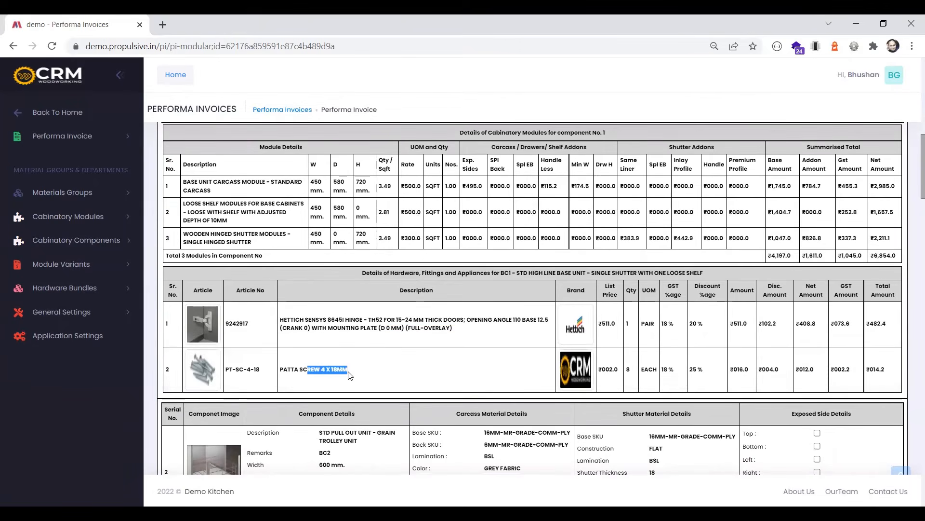
pyautogui.doubleClick(628, 369)
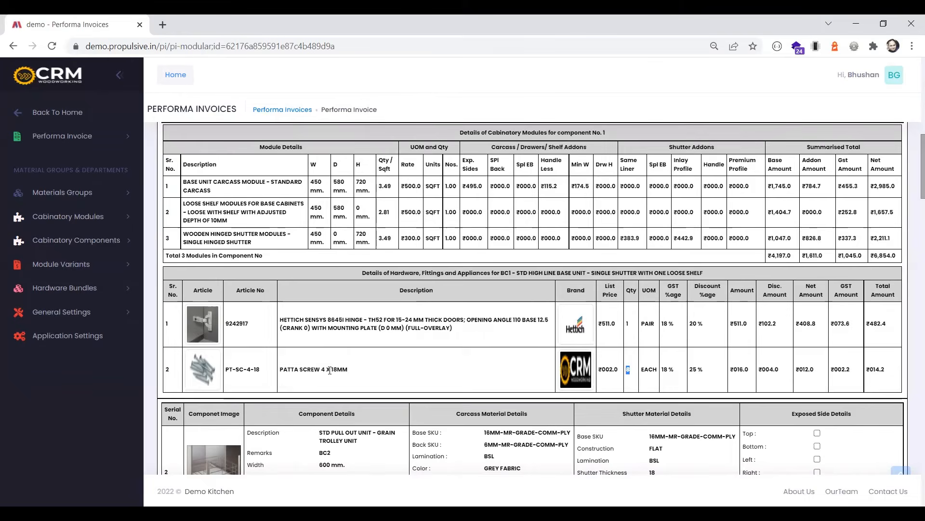
pyautogui.moveTo(229, 369); pyautogui.dragTo(264, 373)
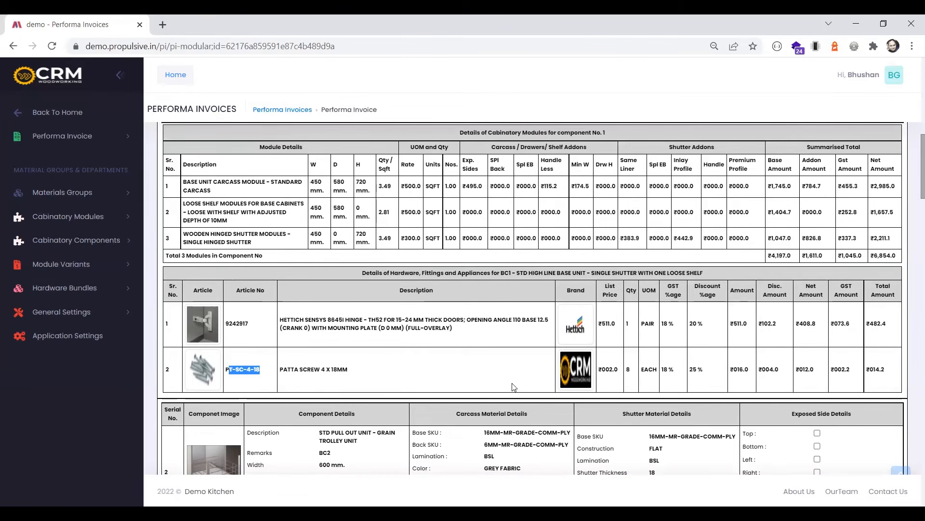
pyautogui.scroll(-4, 740, 377)
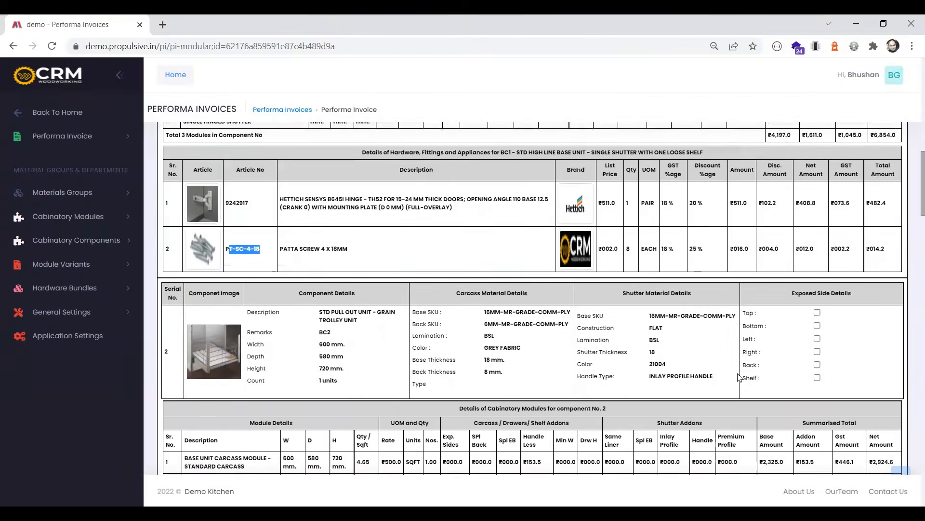
# Review BC2's grain trolley unit details and its Hettich wire basket, telescopic channel and patta screw quantity entries
pyautogui.scroll(-3, 233, 309)
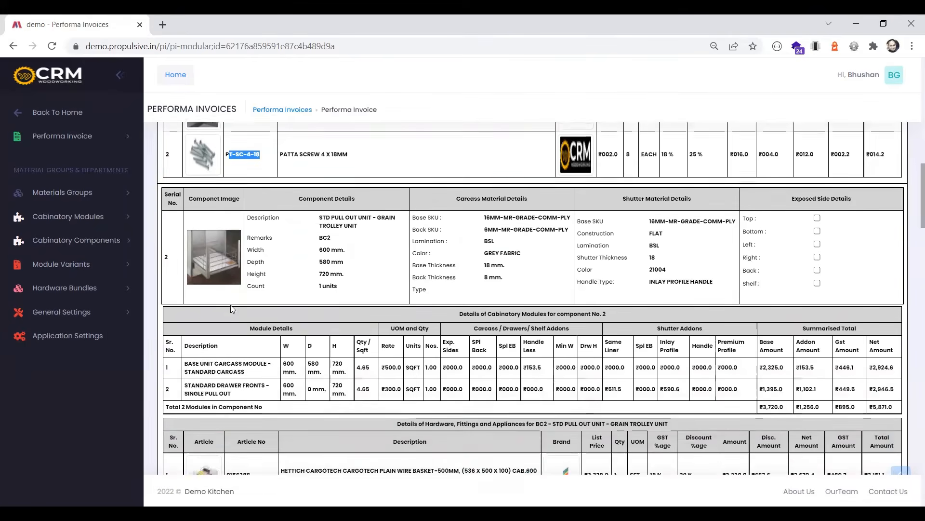
pyautogui.scroll(-1, 232, 305)
pyautogui.scroll(1, 230, 301)
pyautogui.scroll(-1, 206, 185)
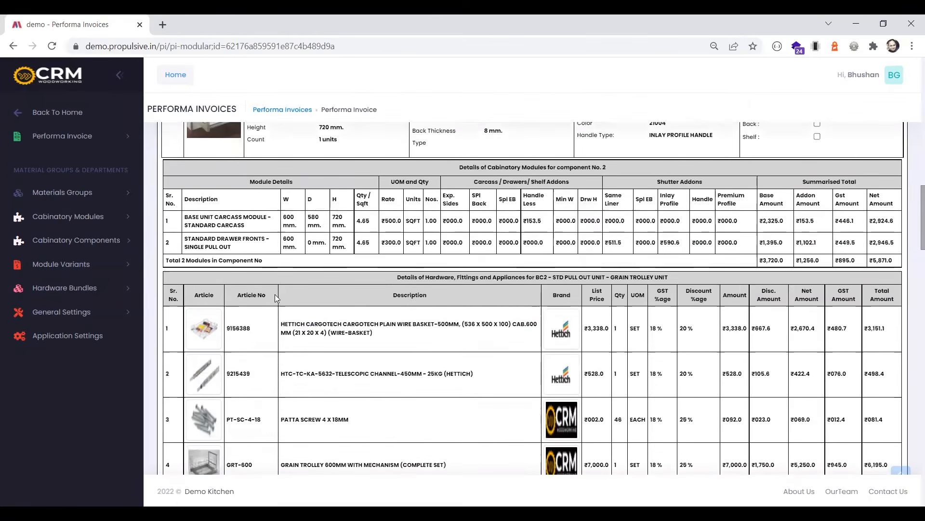
pyautogui.moveTo(288, 324); pyautogui.dragTo(318, 340)
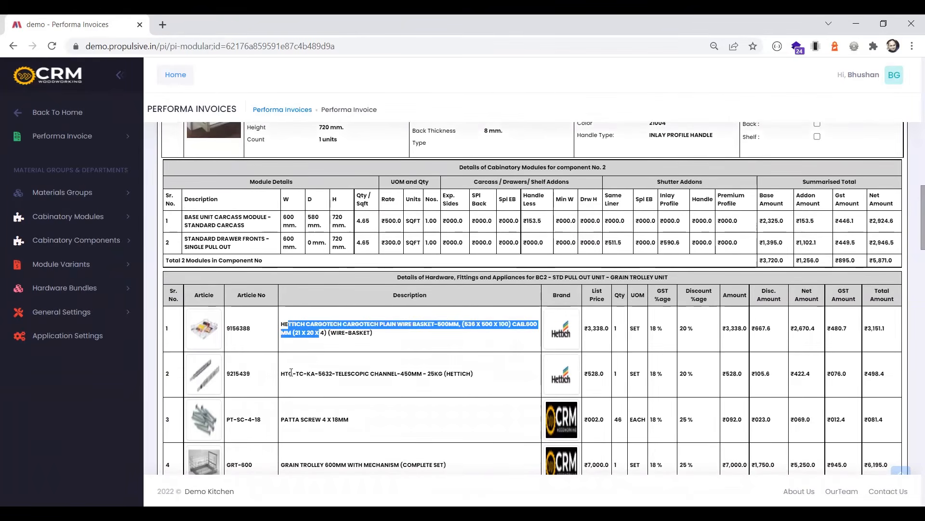
pyautogui.moveTo(289, 372); pyautogui.dragTo(458, 374)
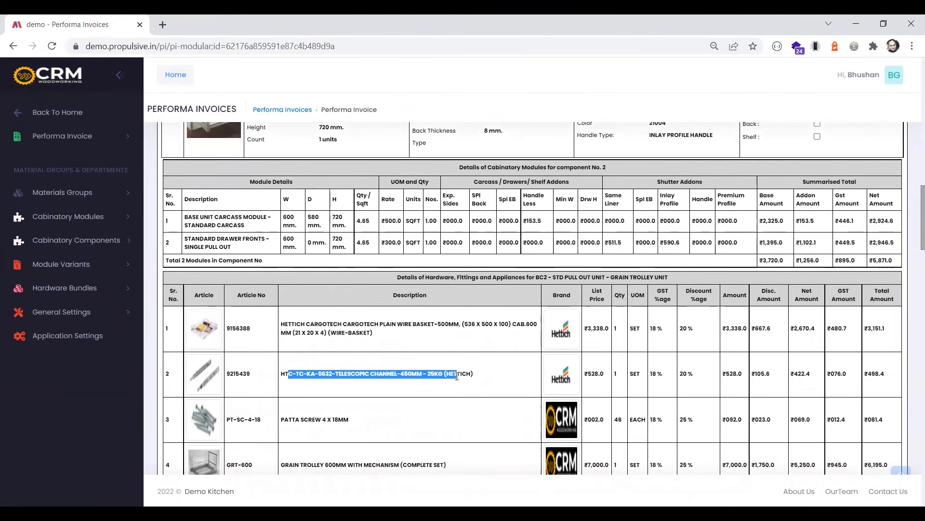
pyautogui.scroll(-1, 457, 376)
pyautogui.doubleClick(618, 359)
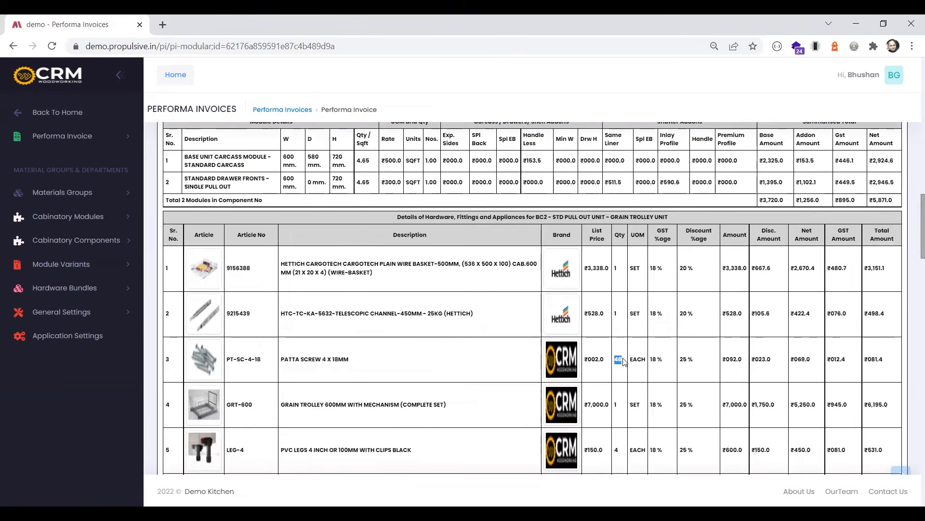
# Check the grain trolley's list price and discount percentage, and the PVC skirting's description and quantity in BC2's hardware table
pyautogui.moveTo(289, 405); pyautogui.dragTo(460, 417)
pyautogui.click(584, 405)
pyautogui.moveTo(680, 405); pyautogui.dragTo(707, 410)
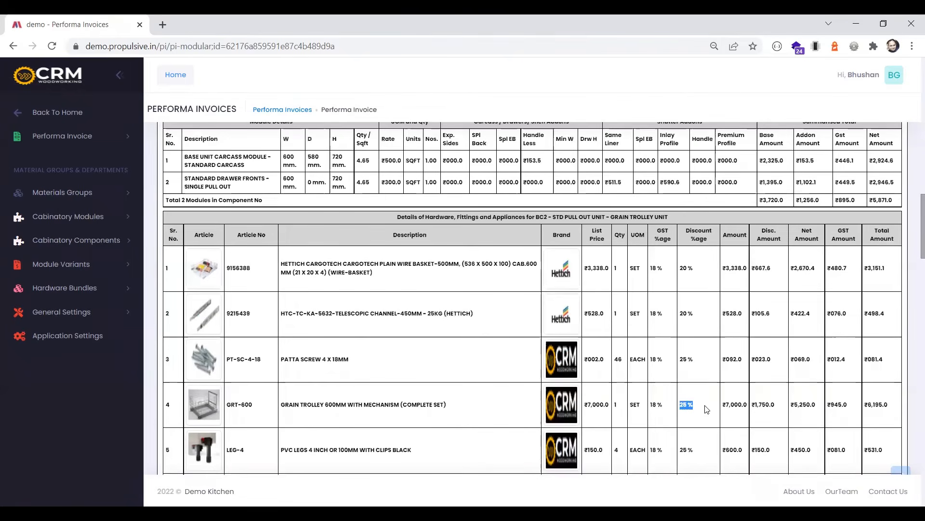
pyautogui.scroll(-1, 395, 374)
pyautogui.moveTo(292, 390); pyautogui.dragTo(357, 436)
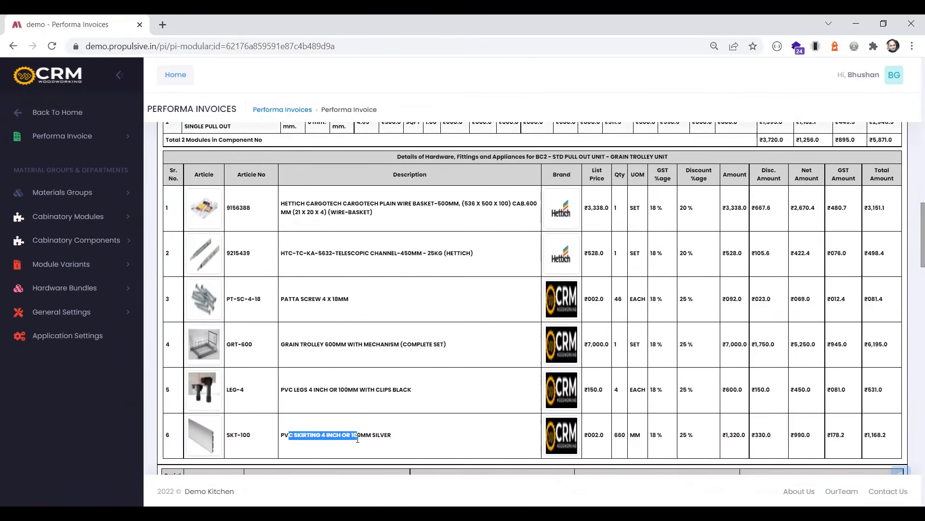
pyautogui.doubleClick(616, 432)
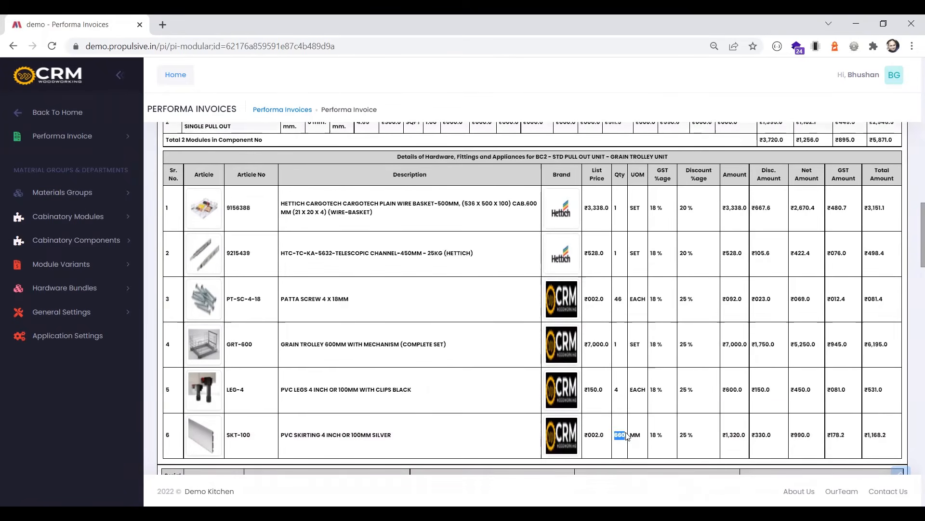
# Examine the third component, the 2D1PP multidrawer unit, including its cabinetry modules and its hardware and fittings table
pyautogui.scroll(-4, 372, 295)
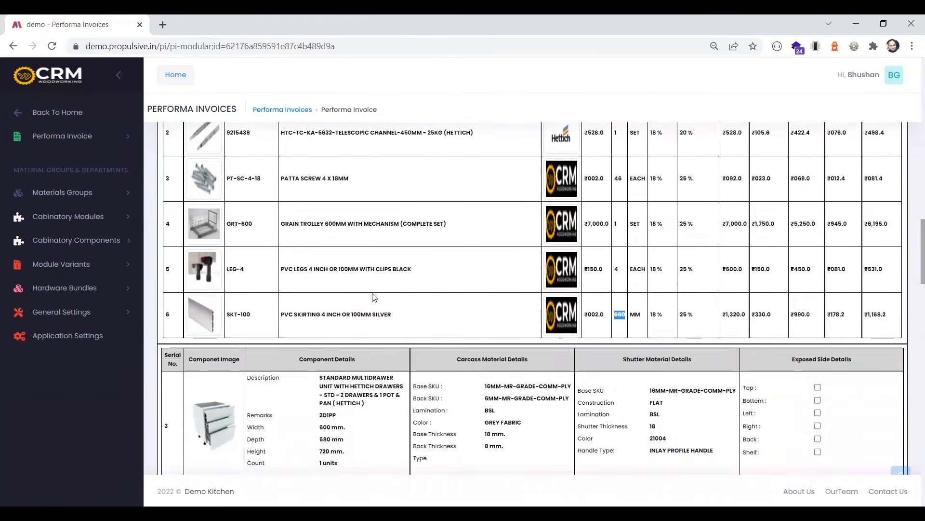
pyautogui.scroll(-3, 372, 296)
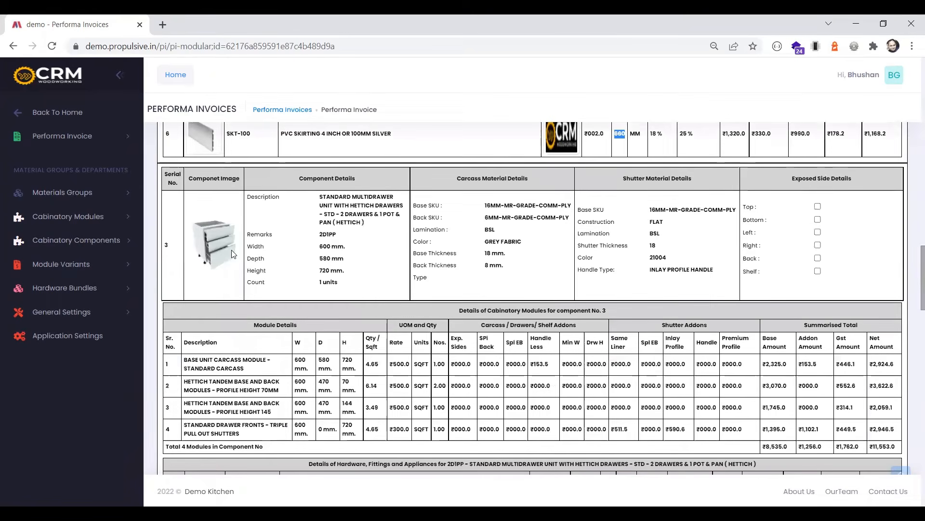
pyautogui.scroll(-2, 371, 263)
pyautogui.scroll(-4, 371, 263)
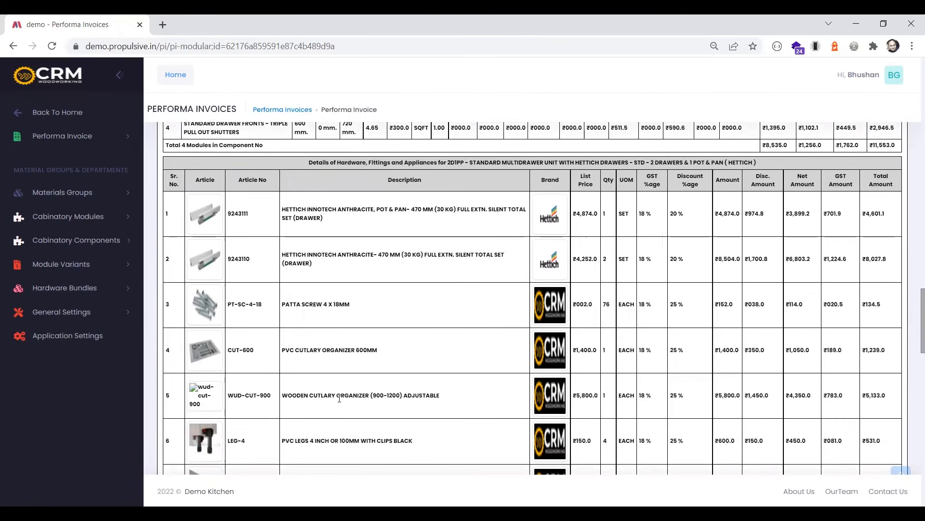
pyautogui.scroll(-2, 341, 396)
# Review wall unit WC1's modules and its hanging bracket, 5 x 50 mm patta screw and PVC gitti entries
pyautogui.scroll(-15, 340, 399)
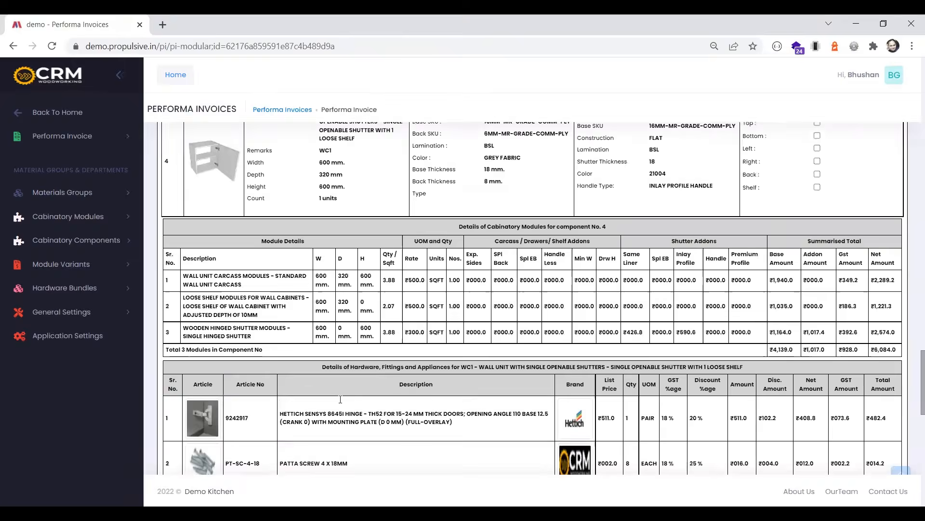
pyautogui.scroll(10, 340, 399)
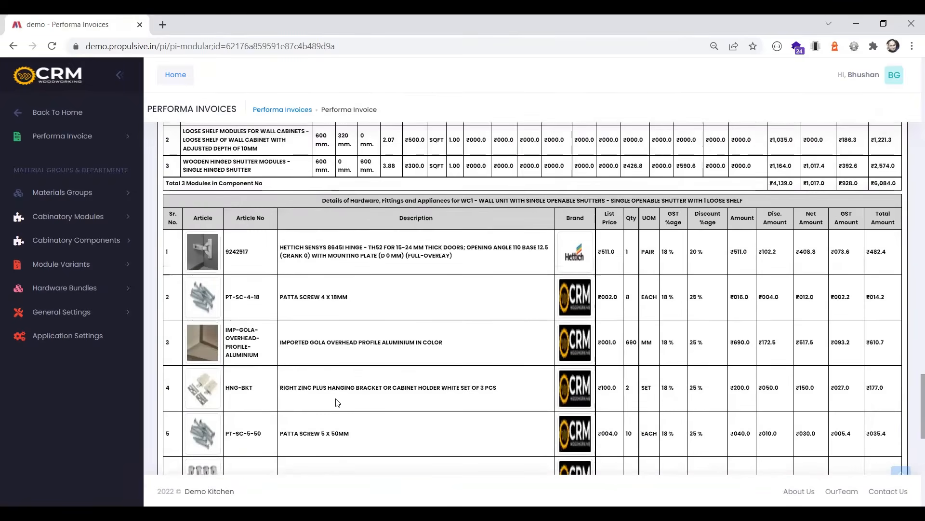
pyautogui.scroll(-5, 278, 310)
pyautogui.moveTo(289, 388); pyautogui.dragTo(499, 390)
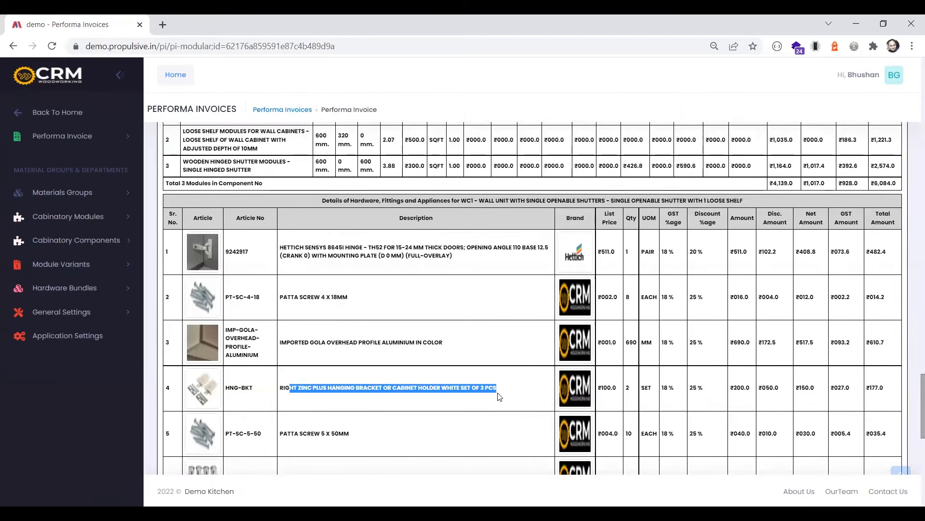
pyautogui.moveTo(343, 433); pyautogui.dragTo(303, 417)
pyautogui.scroll(-1, 347, 424)
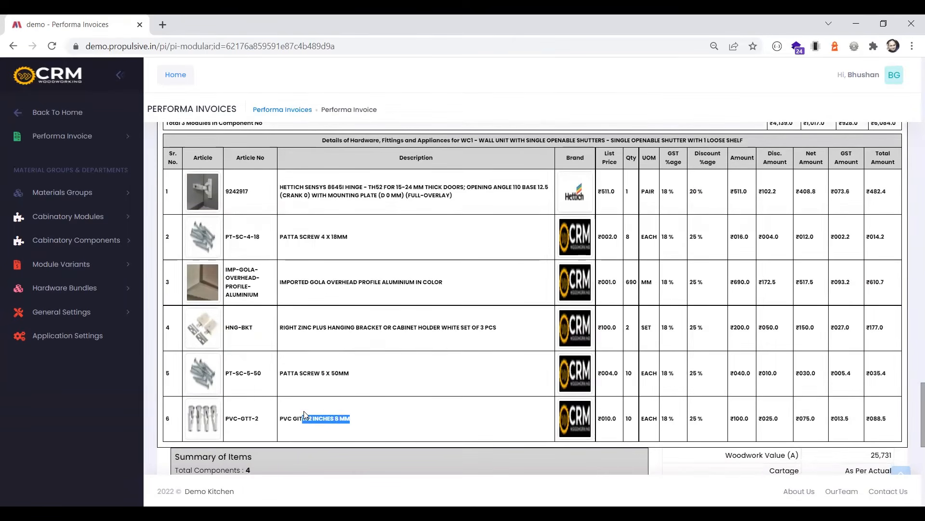
# Check the woodwork value, fittings value and discount on fittings in the invoice's closing totals
pyautogui.scroll(-2, 441, 396)
pyautogui.scroll(-2, 442, 394)
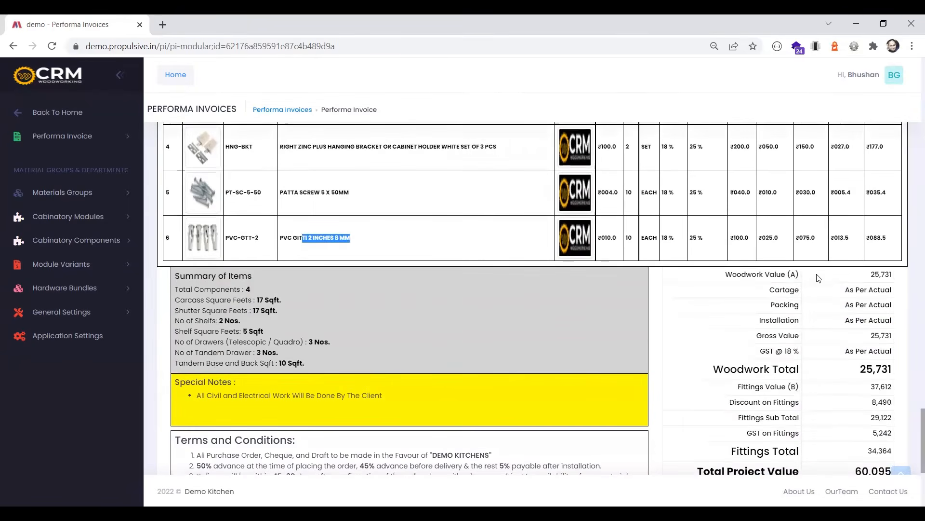
pyautogui.moveTo(872, 275); pyautogui.dragTo(894, 274)
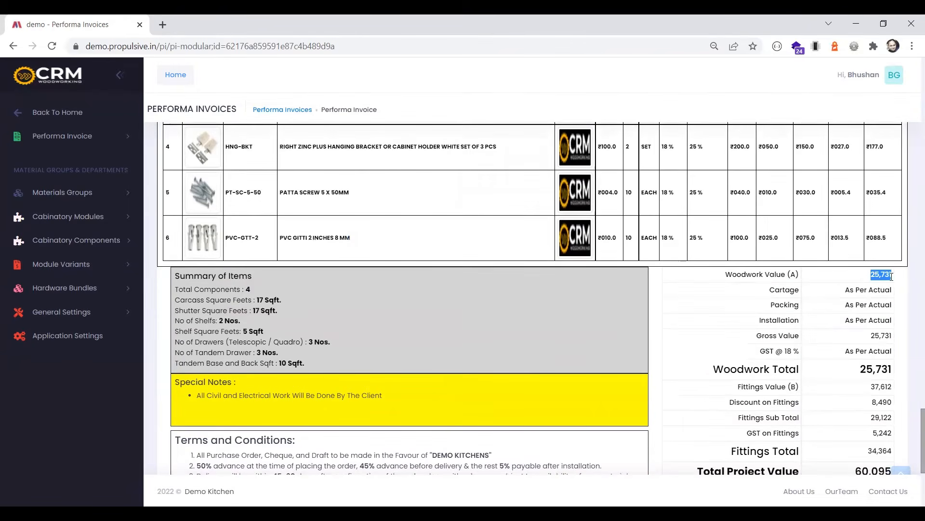
pyautogui.click(872, 388)
pyautogui.moveTo(870, 403); pyautogui.dragTo(892, 403)
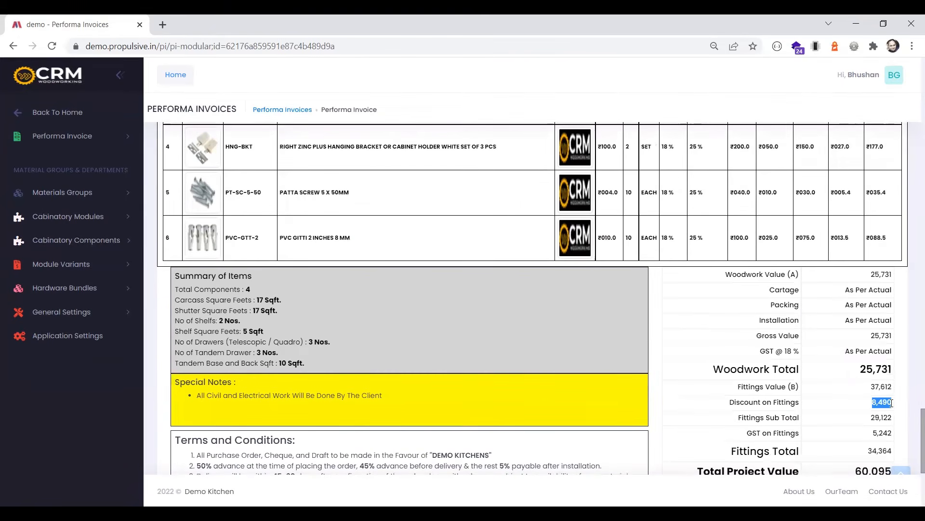
pyautogui.moveTo(870, 275); pyautogui.dragTo(893, 276)
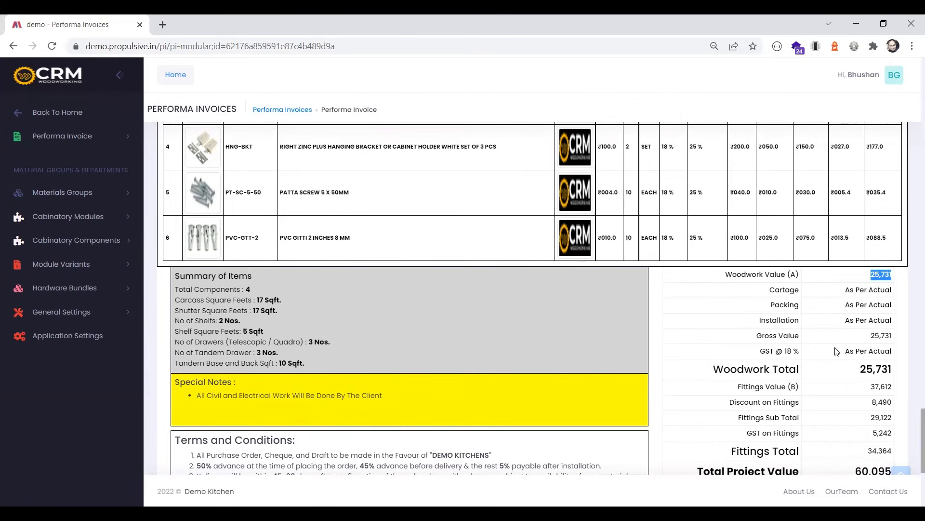
# Read the payment terms and conditions and check the carcass square feet in the Summary of Items
pyautogui.scroll(-2, 841, 348)
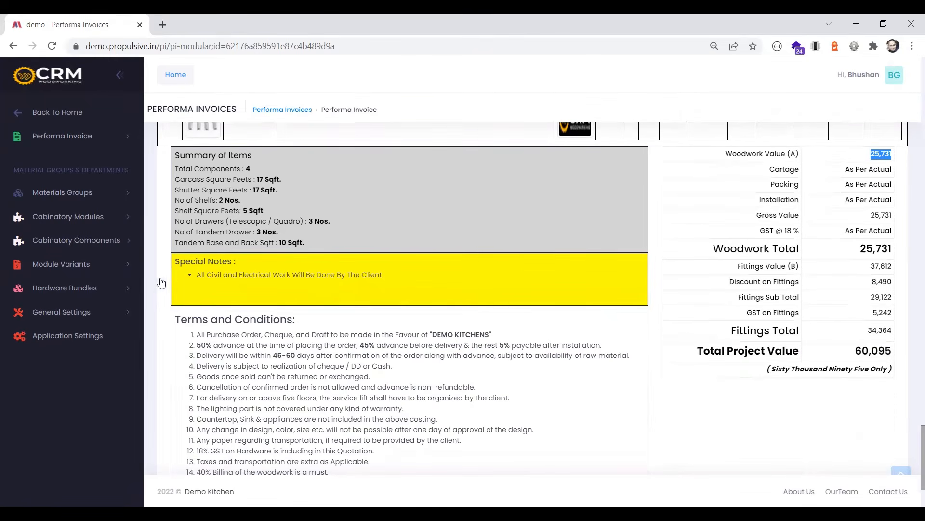
pyautogui.moveTo(199, 345)
pyautogui.mouseDown()
pyautogui.moveTo(198, 337)
pyautogui.moveTo(240, 408)
pyautogui.moveTo(289, 366)
pyautogui.moveTo(198, 335)
pyautogui.mouseUp()
pyautogui.scroll(1, 434, 372)
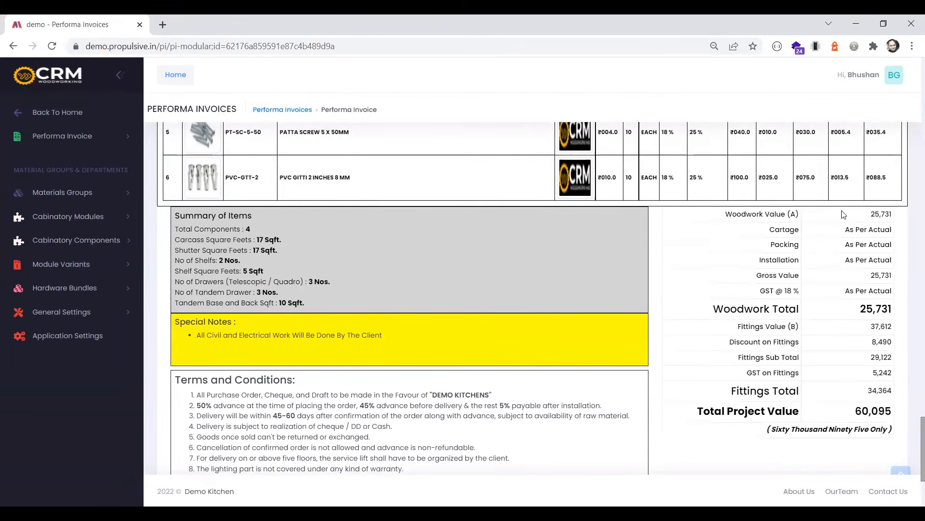
pyautogui.moveTo(257, 239); pyautogui.dragTo(284, 240)
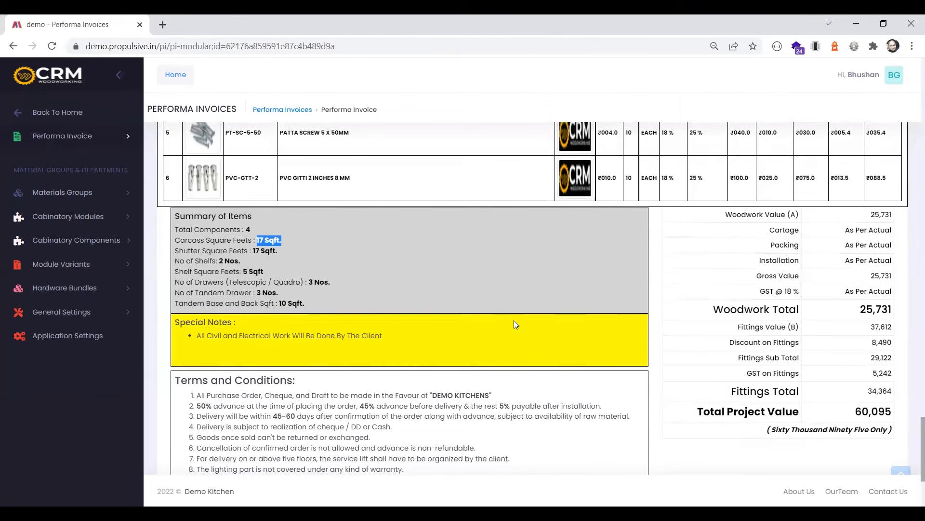
# Return to the Modular Kitchen performa invoice list and open the Cut List report for the most recent invoice
pyautogui.scroll(10, 514, 320)
pyautogui.scroll(15, 516, 328)
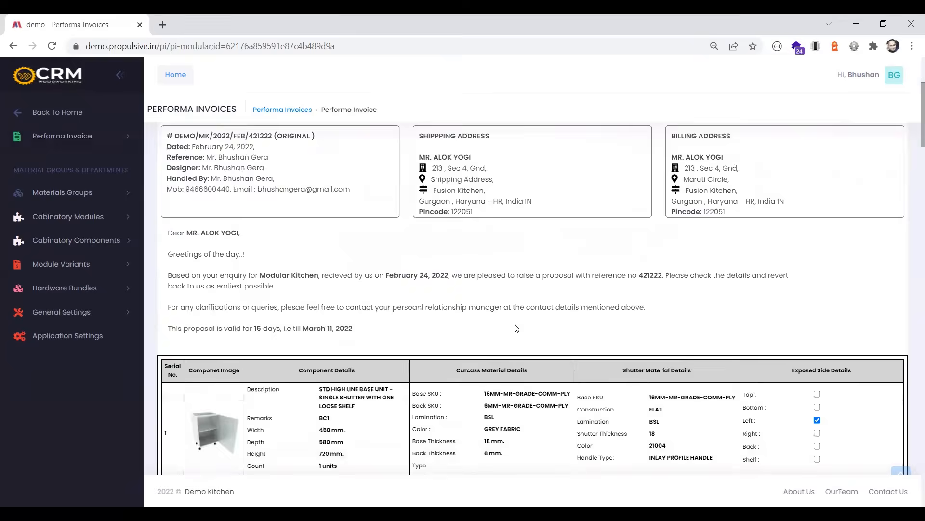
pyautogui.click(231, 147)
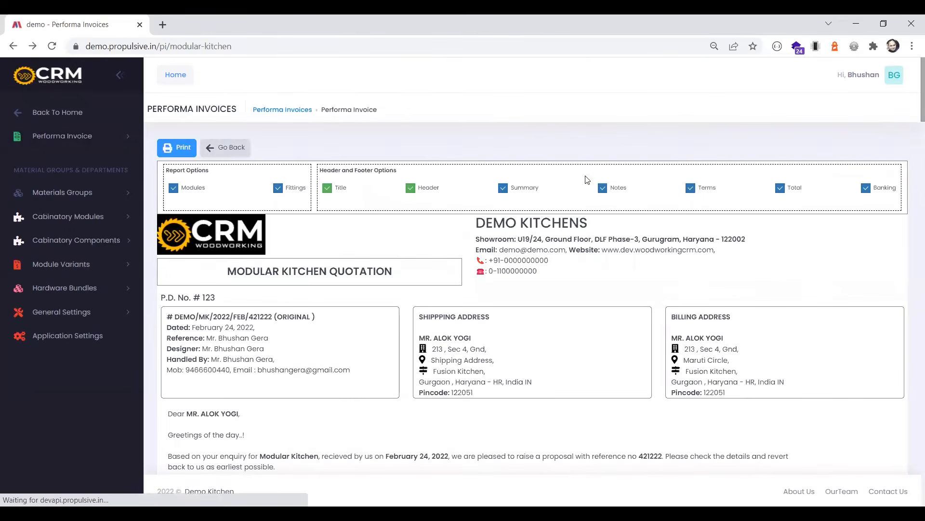
pyautogui.click(742, 299)
pyautogui.click(746, 315)
pyautogui.click(812, 295)
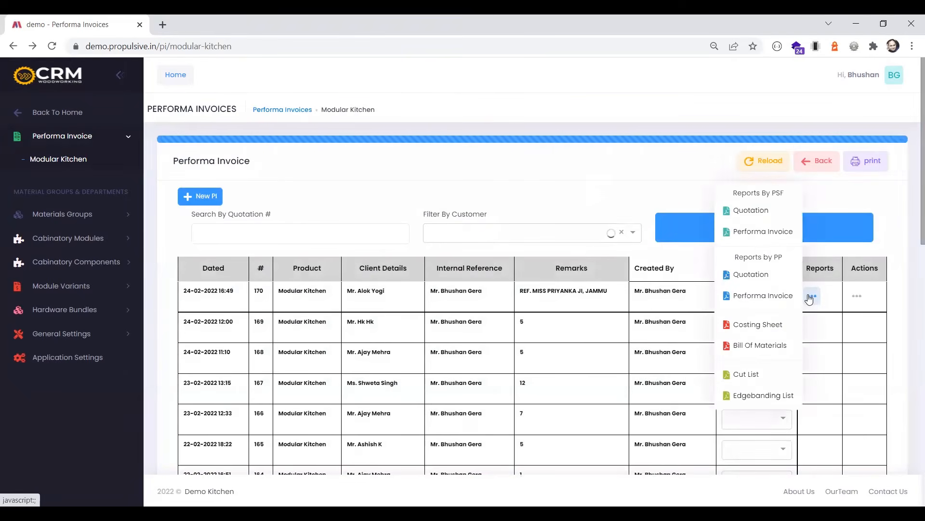
pyautogui.click(744, 377)
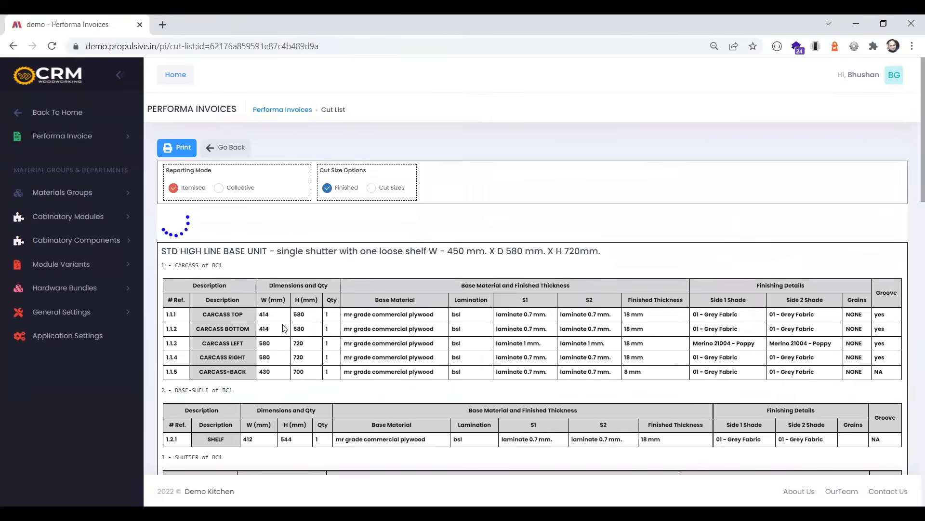
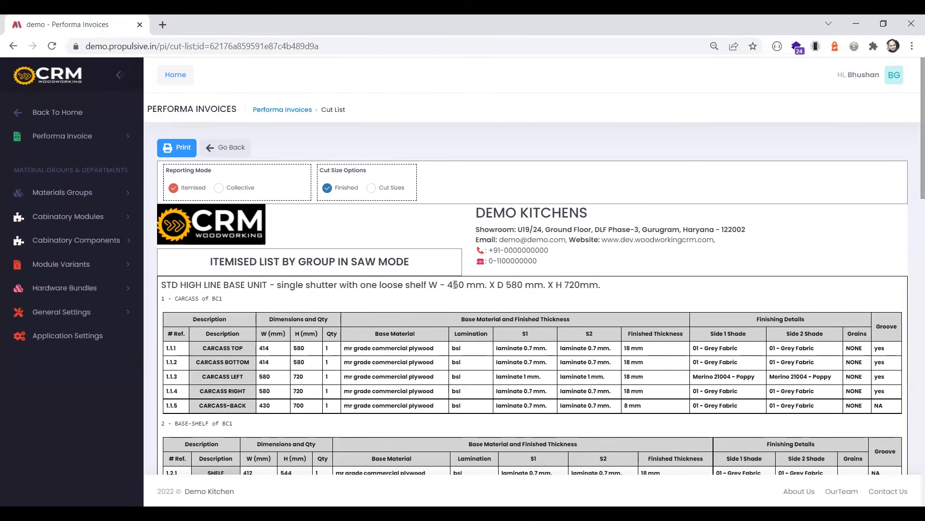
# Review base unit BC1's overall dimensions and its carcass, shelf and shutter groups in the itemised cut list
pyautogui.moveTo(449, 286); pyautogui.dragTo(598, 281)
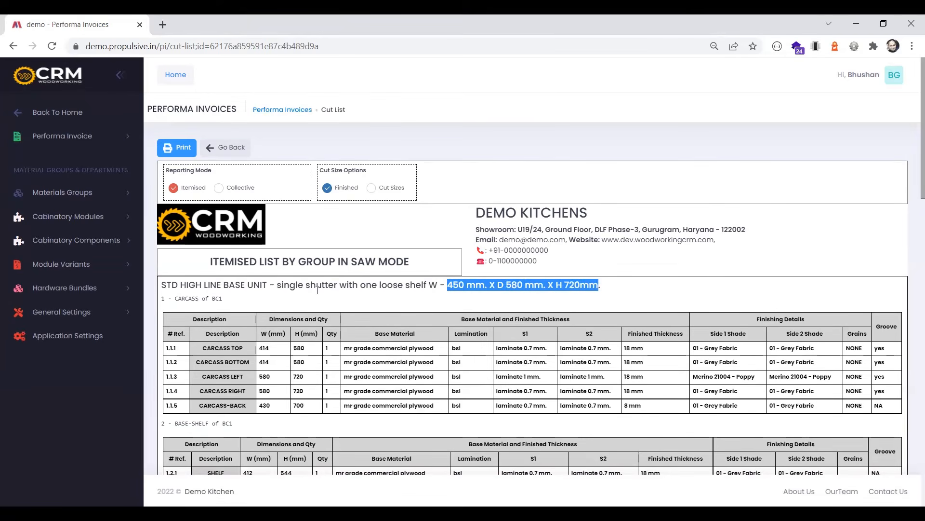
pyautogui.moveTo(187, 298); pyautogui.dragTo(264, 305)
pyautogui.scroll(-3, 187, 351)
pyautogui.moveTo(195, 370); pyautogui.dragTo(251, 376)
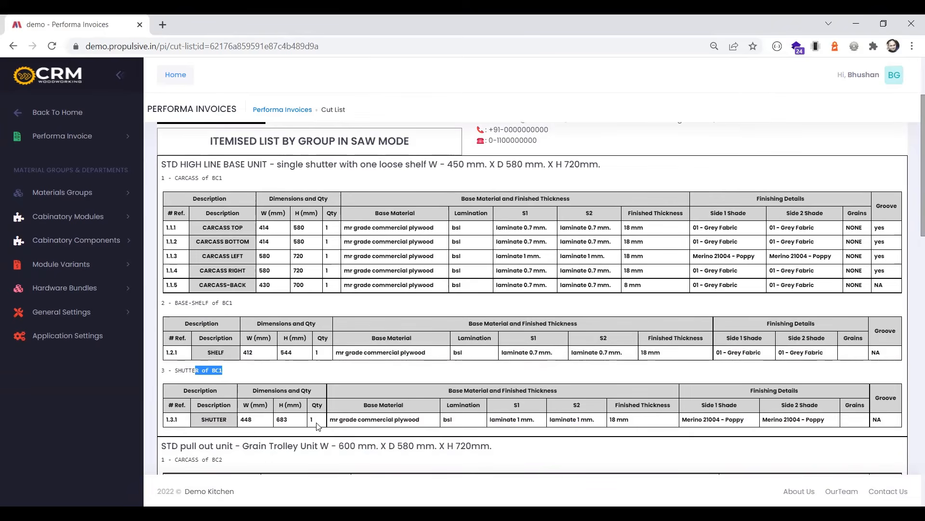
pyautogui.scroll(3, 317, 426)
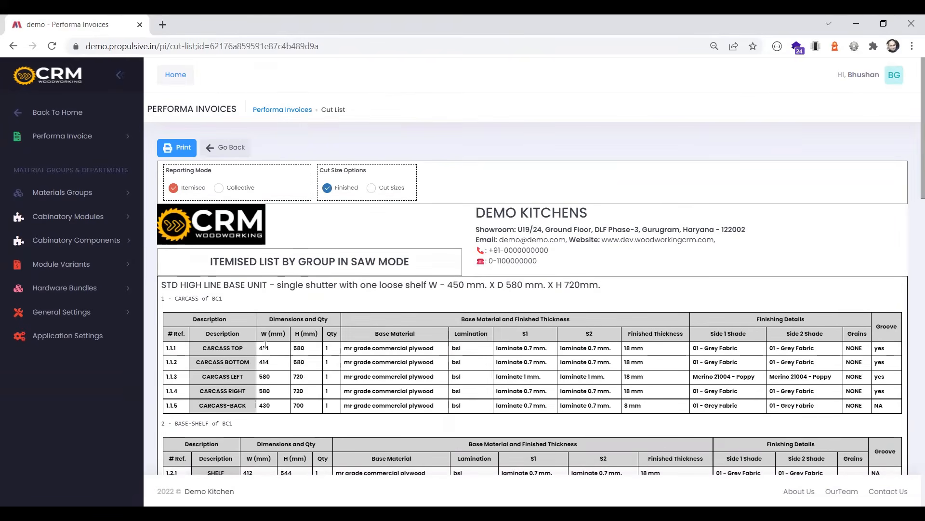
# Compare BC1's carcass top dimensions between the Cut Sizes and Finished options
pyautogui.click(373, 189)
pyautogui.moveTo(309, 349); pyautogui.dragTo(261, 349)
pyautogui.click(275, 354)
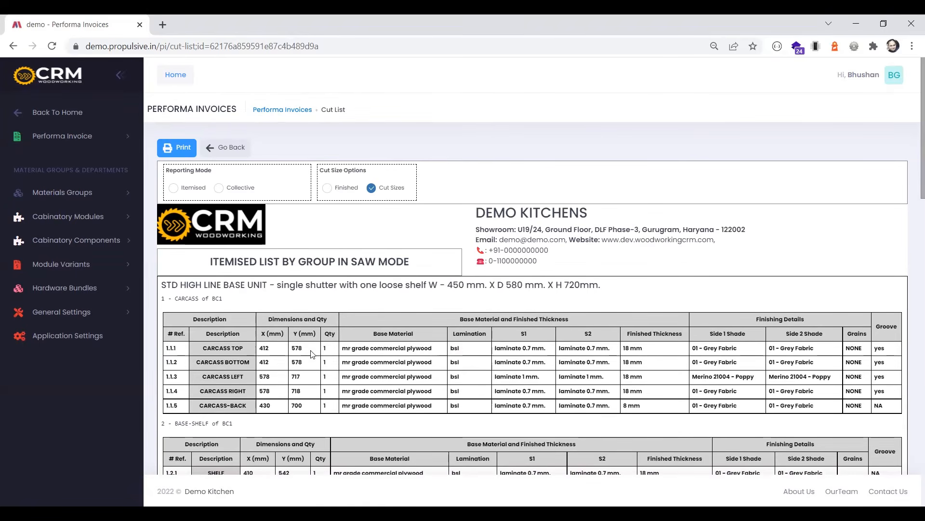
pyautogui.click(327, 191)
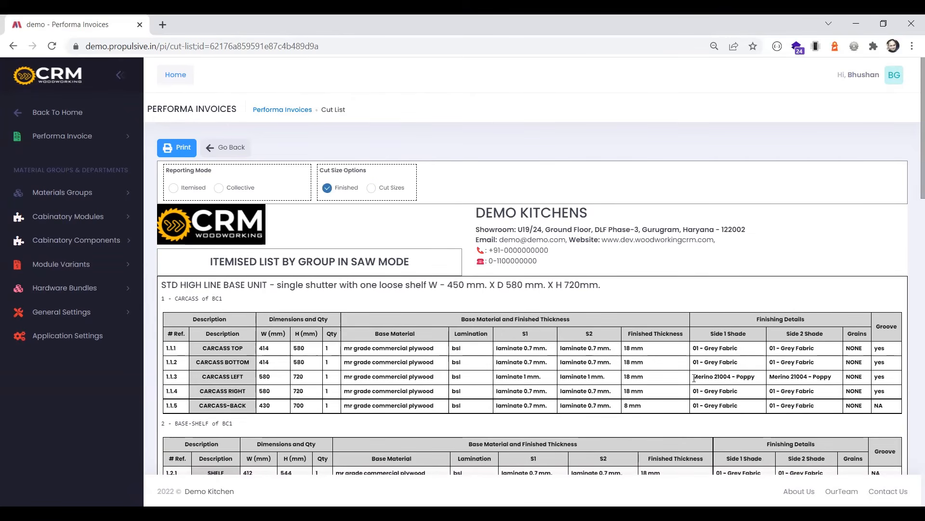
# Check the Carcass Left row of BC1, including its Side 1 and Side 2 shades
pyautogui.moveTo(695, 376); pyautogui.dragTo(167, 379)
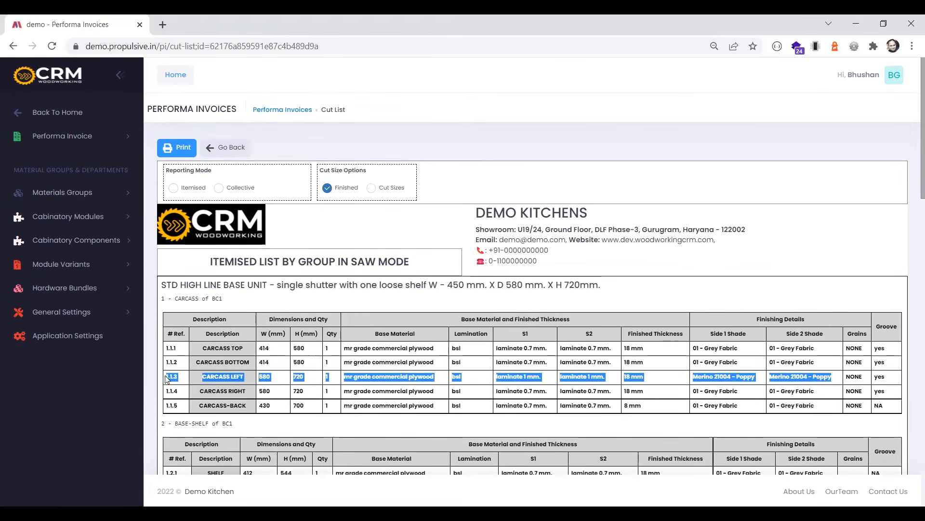
pyautogui.click(622, 386)
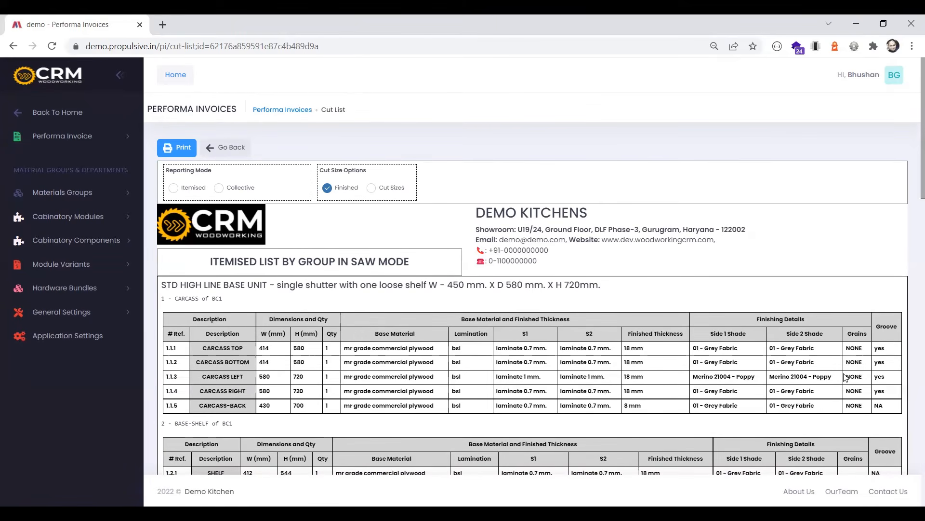
pyautogui.moveTo(831, 376); pyautogui.dragTo(690, 381)
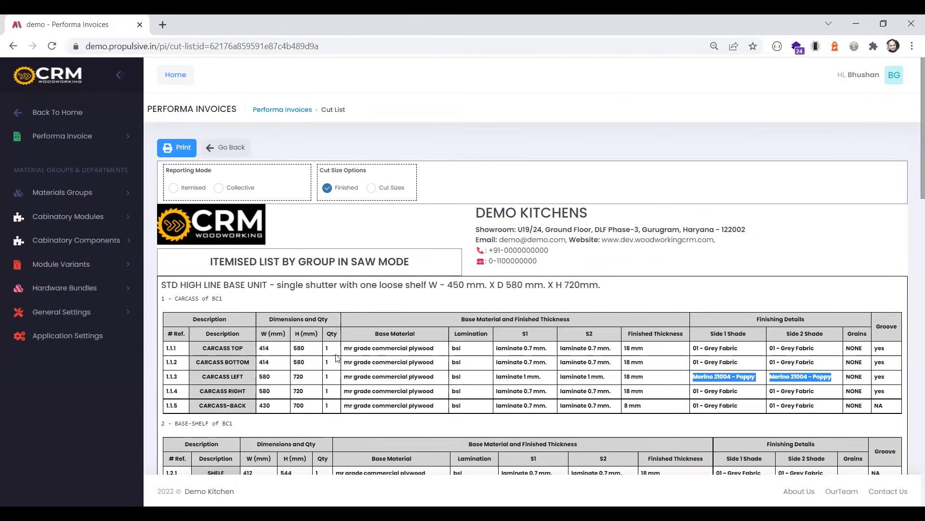
# Switch the cut list to Collective reporting and review the Carcass Group's top, bottom, side, shelf and partition cut sizes
pyautogui.click(220, 189)
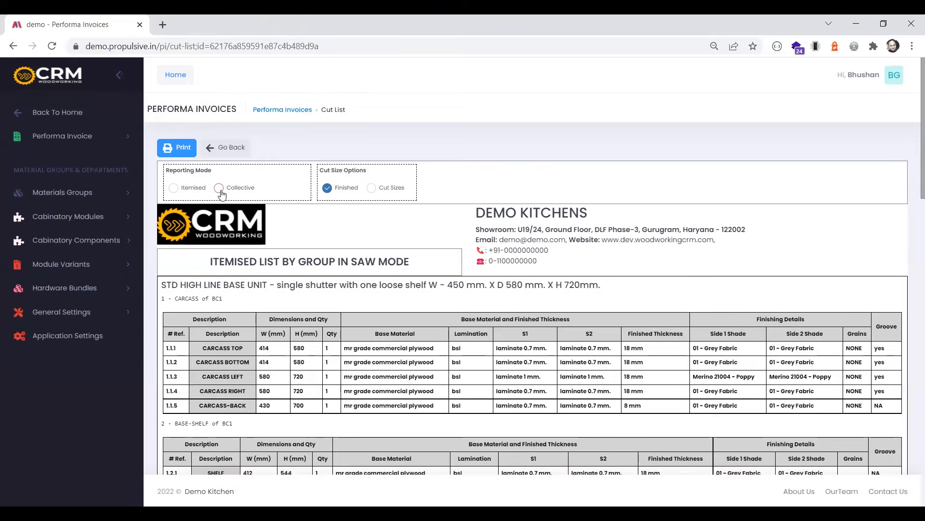
pyautogui.scroll(-1, 276, 362)
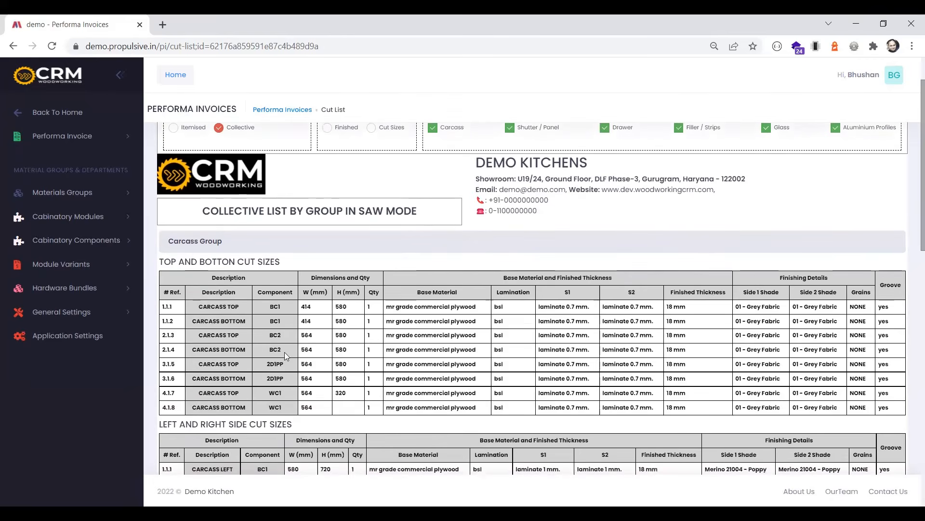
pyautogui.scroll(-1, 157, 336)
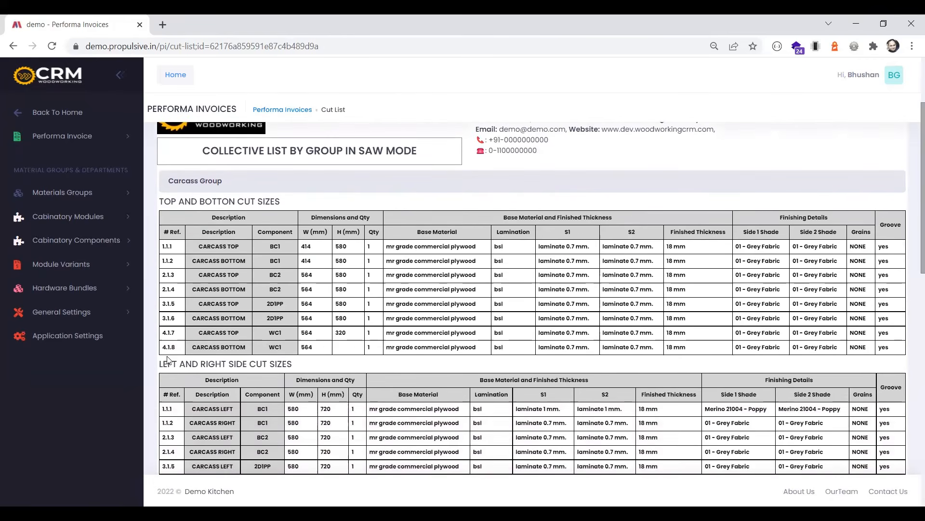
pyautogui.scroll(-3, 176, 346)
pyautogui.moveTo(176, 347); pyautogui.dragTo(198, 347)
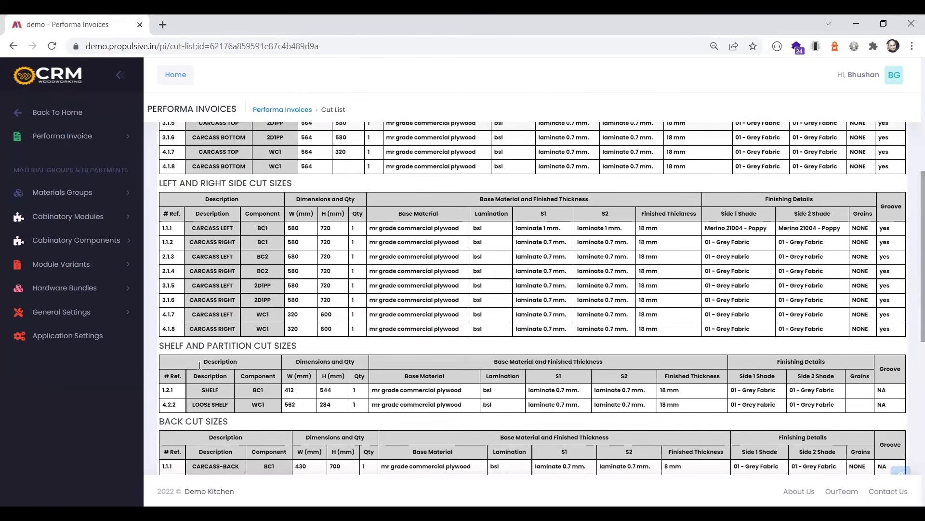
# Review the collective back cut sizes, the shutters and panels, and the Innotech base and back entries
pyautogui.scroll(-2, 199, 365)
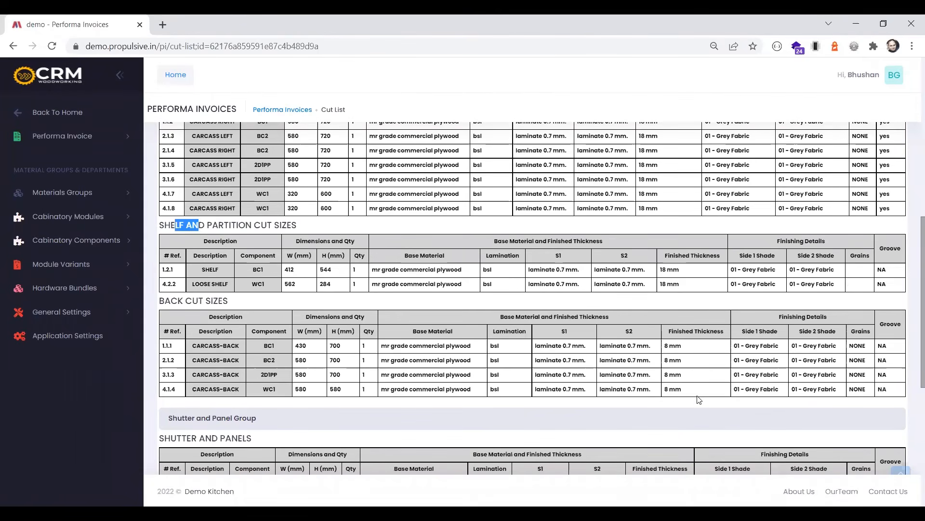
pyautogui.scroll(-6, 432, 281)
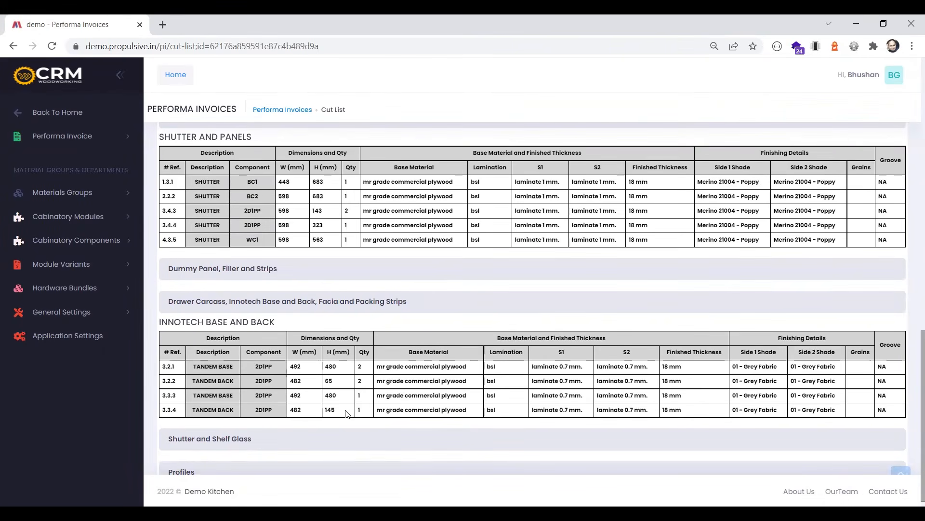
pyautogui.scroll(-1, 337, 367)
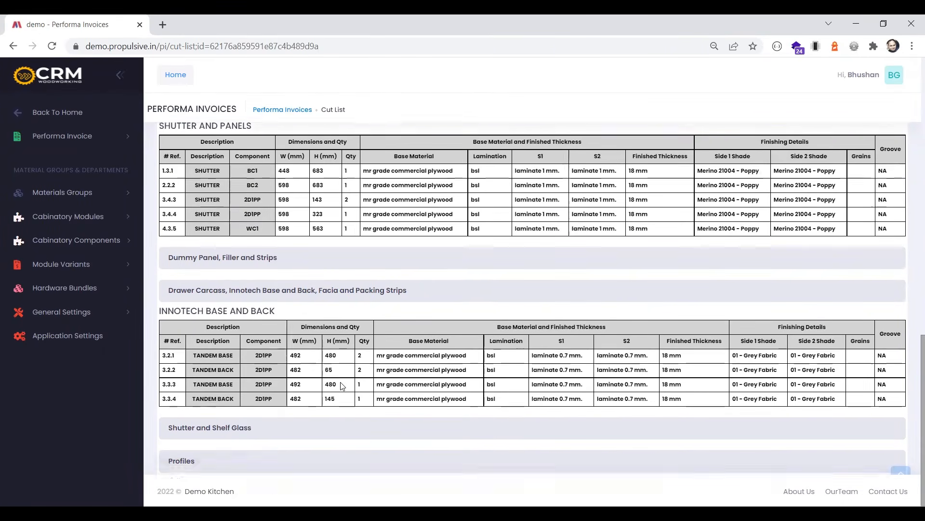
pyautogui.scroll(6, 357, 382)
pyautogui.scroll(9, 357, 382)
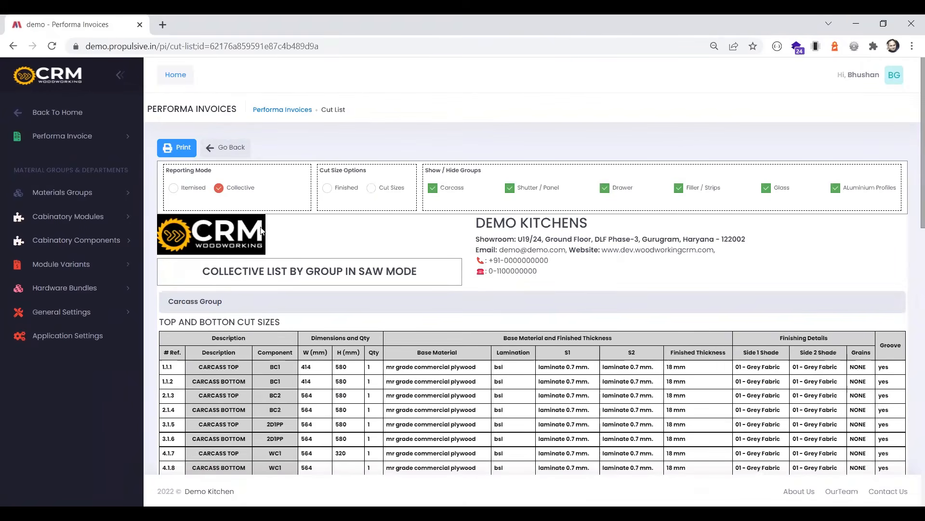
# Return to the Modular Kitchen invoice list and open the Edgebanding List report for the most recent invoice
pyautogui.click(229, 155)
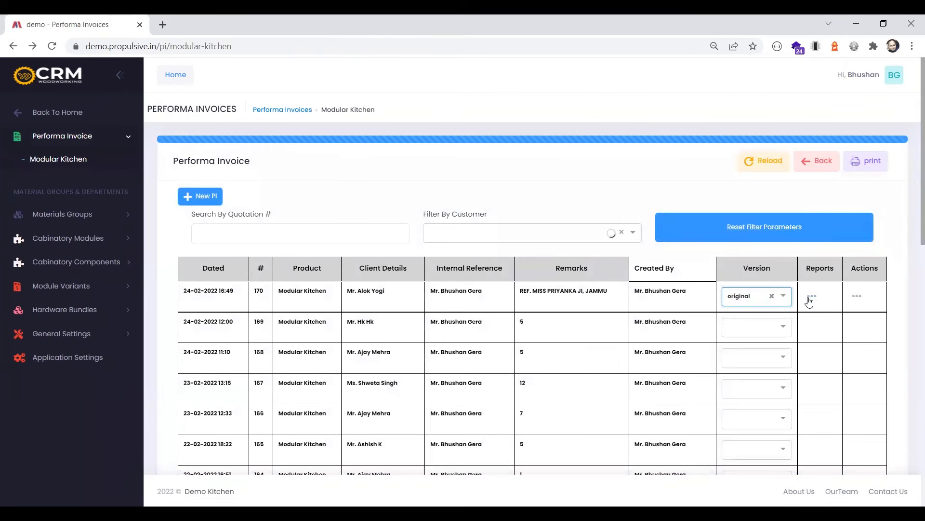
pyautogui.click(809, 300)
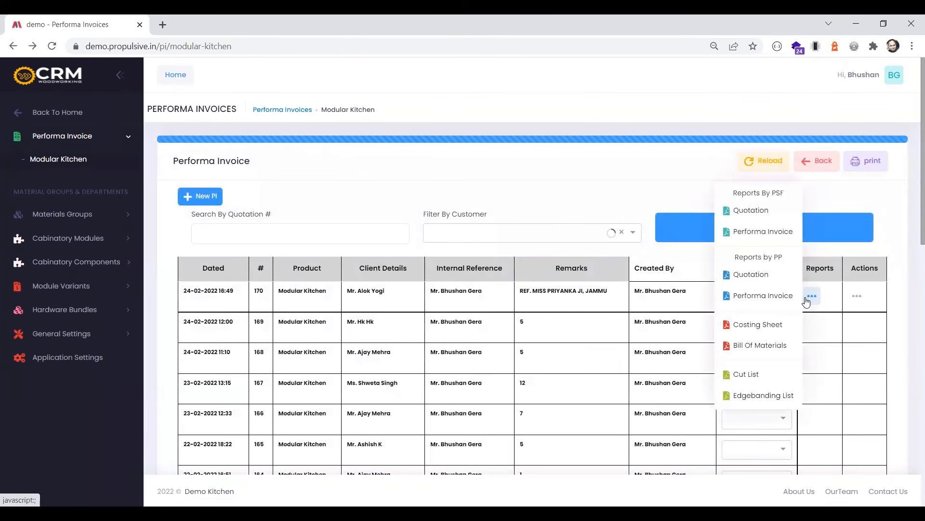
pyautogui.click(746, 396)
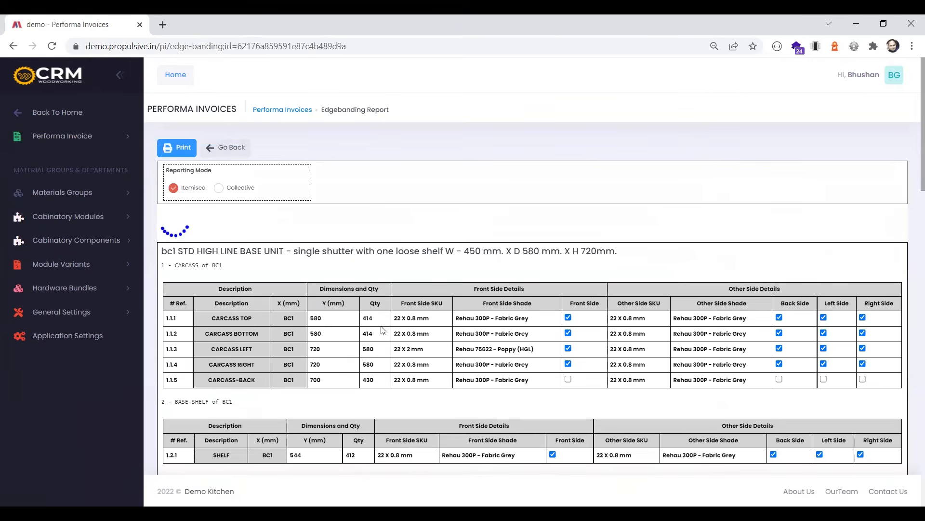
# Check the front side SKU and shade of BC1's carcass top, and the front side SKU and dimensions of its Carcass Left
pyautogui.moveTo(471, 318); pyautogui.dragTo(510, 319)
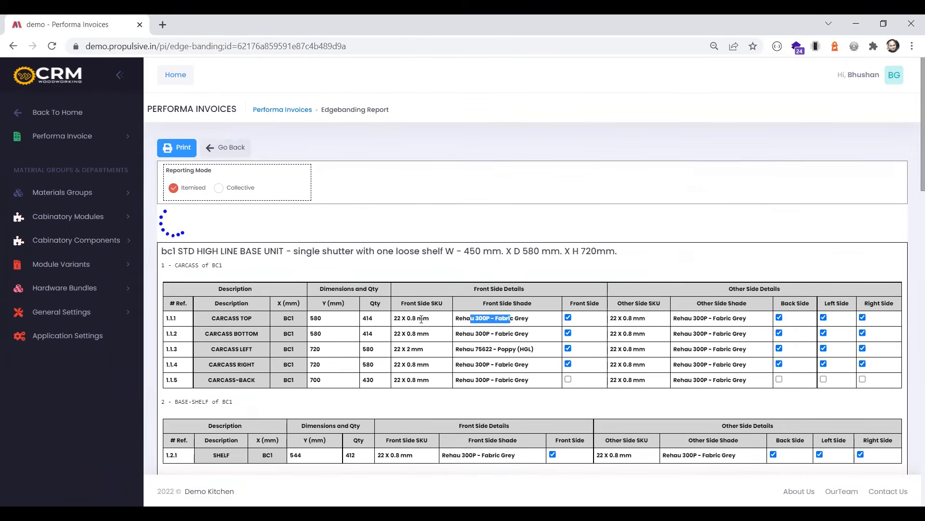
pyautogui.moveTo(424, 319); pyautogui.dragTo(407, 318)
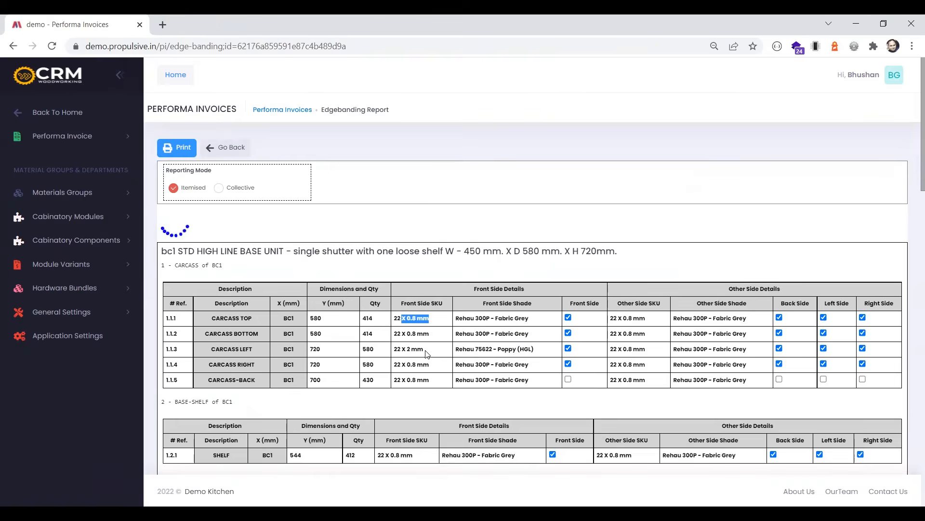
pyautogui.moveTo(423, 382); pyautogui.dragTo(392, 385)
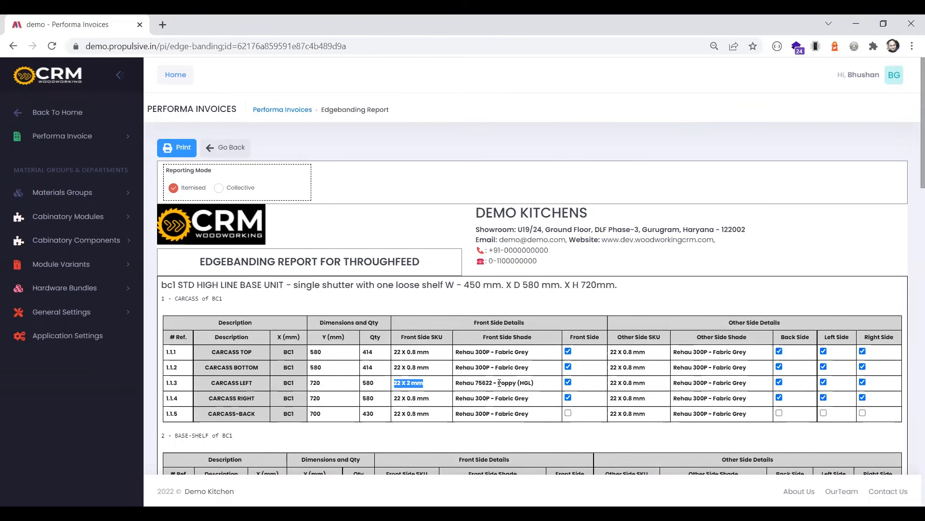
pyautogui.doubleClick(367, 384)
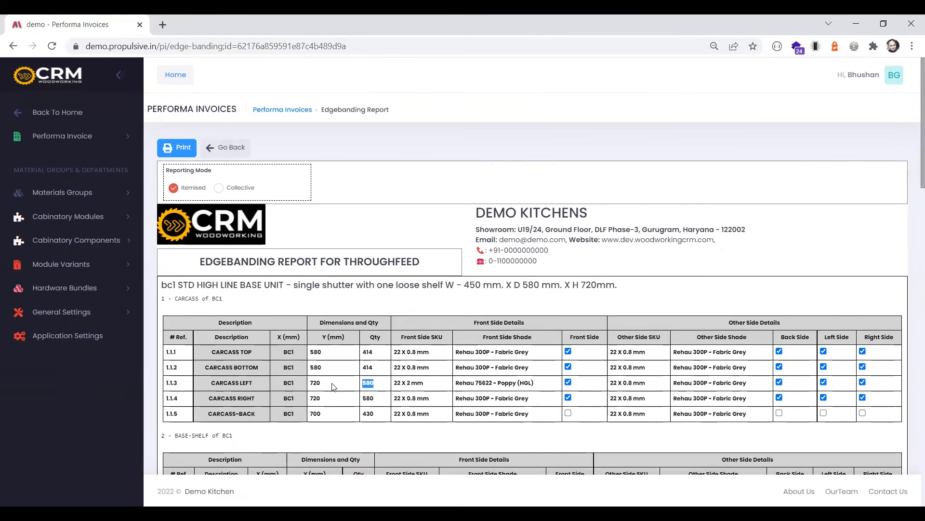
pyautogui.doubleClick(313, 383)
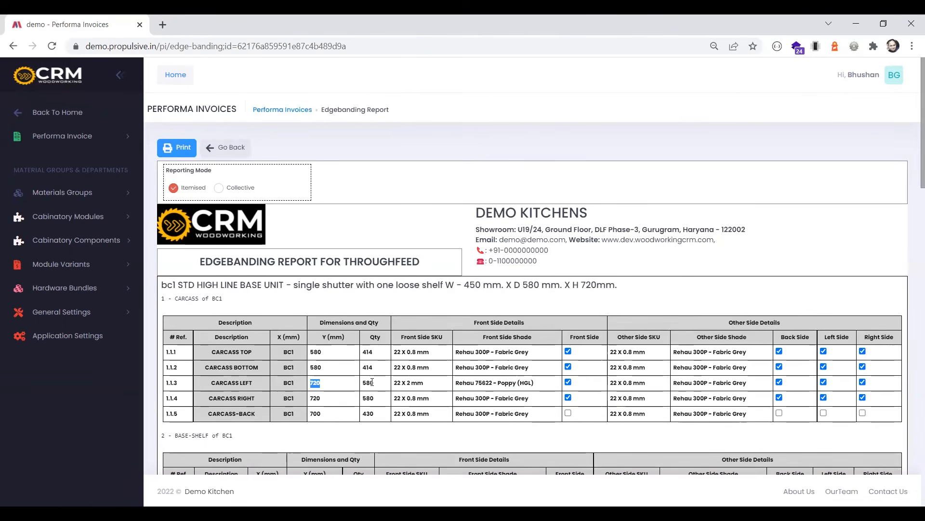
# Review the edgebanding entries for BC1's shelf and shutter and for unit BC2's carcass and shutter
pyautogui.scroll(-3, 372, 382)
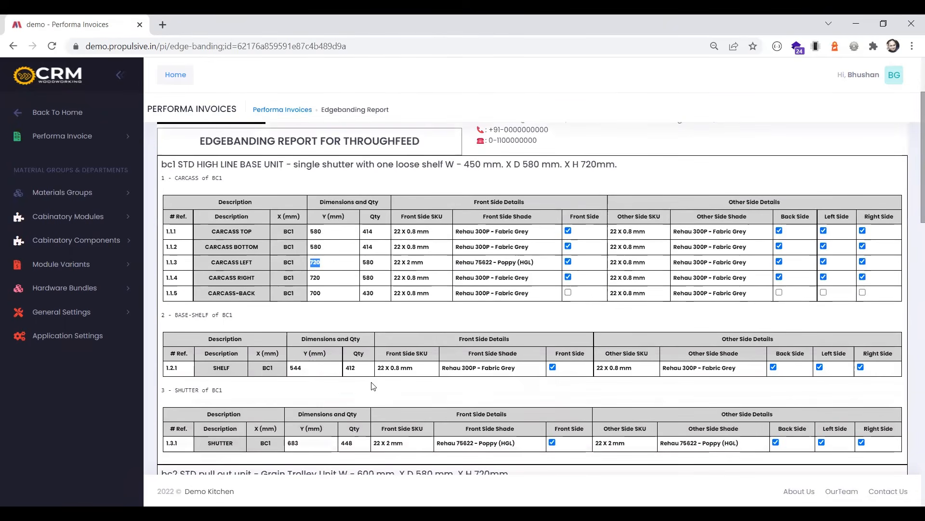
pyautogui.scroll(-6, 372, 385)
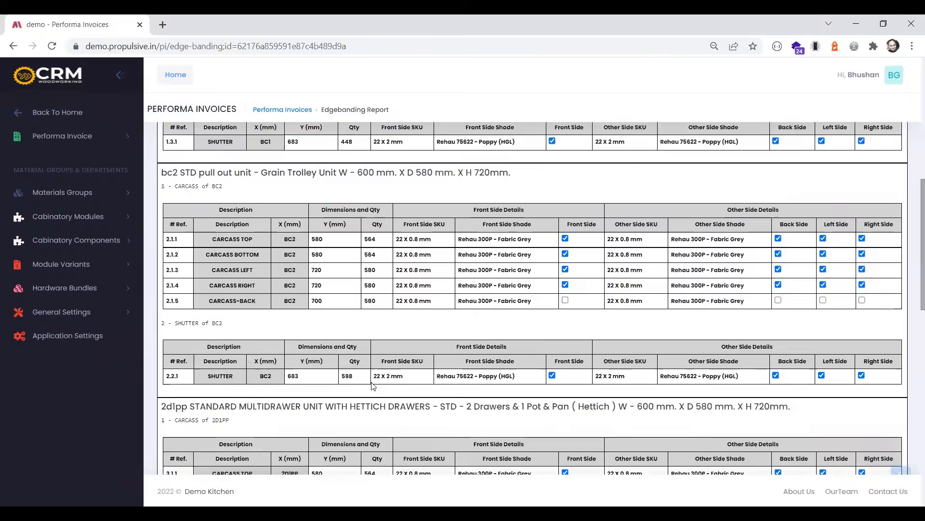
pyautogui.scroll(10, 373, 385)
# Return to the invoice list and open the Costing Sheet for the original version of the most recent invoice
pyautogui.click(240, 148)
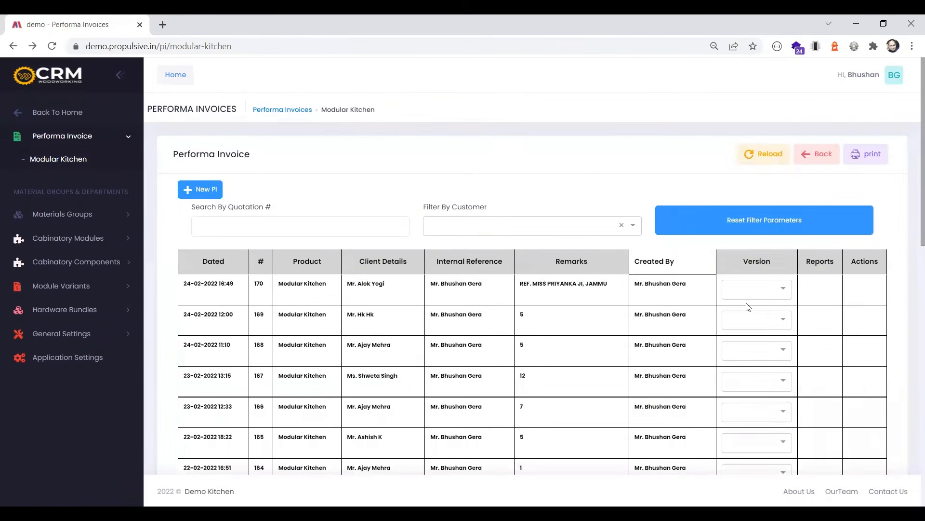
pyautogui.click(760, 295)
pyautogui.click(757, 307)
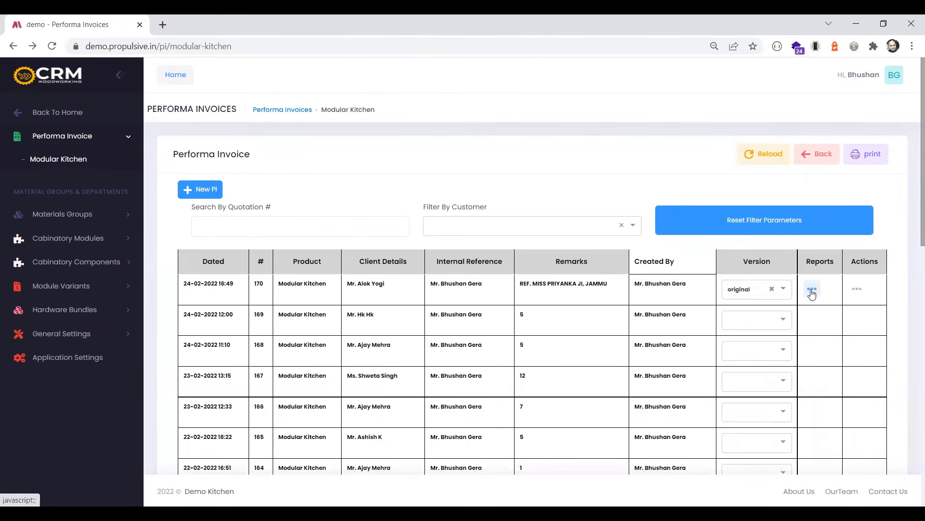
pyautogui.click(813, 291)
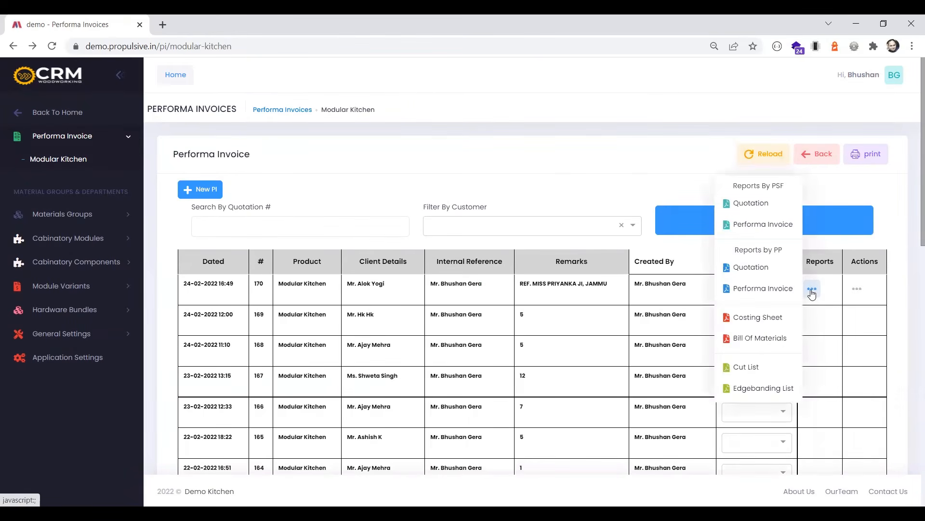
pyautogui.click(744, 317)
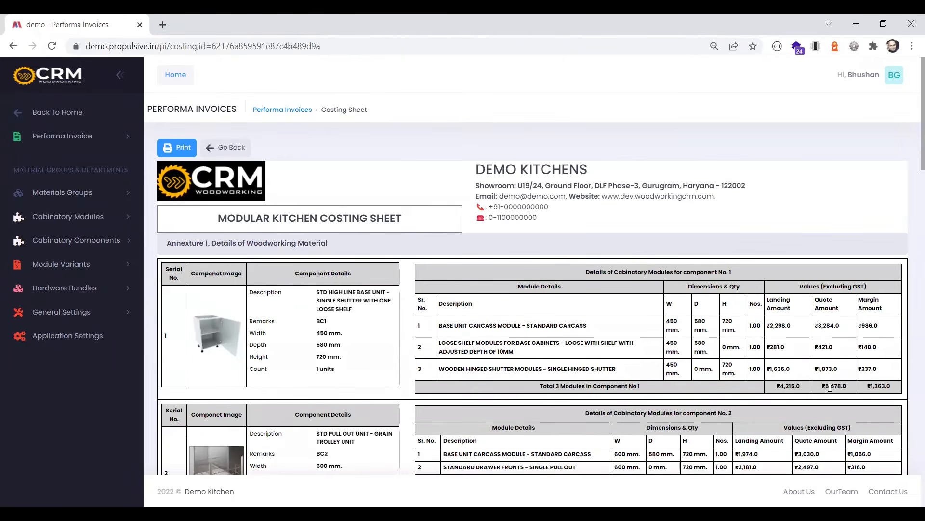
# Check the components' margin amounts and review the woodworking consumables and the hardware and fittings in the costing sheet
pyautogui.moveTo(870, 388); pyautogui.dragTo(890, 388)
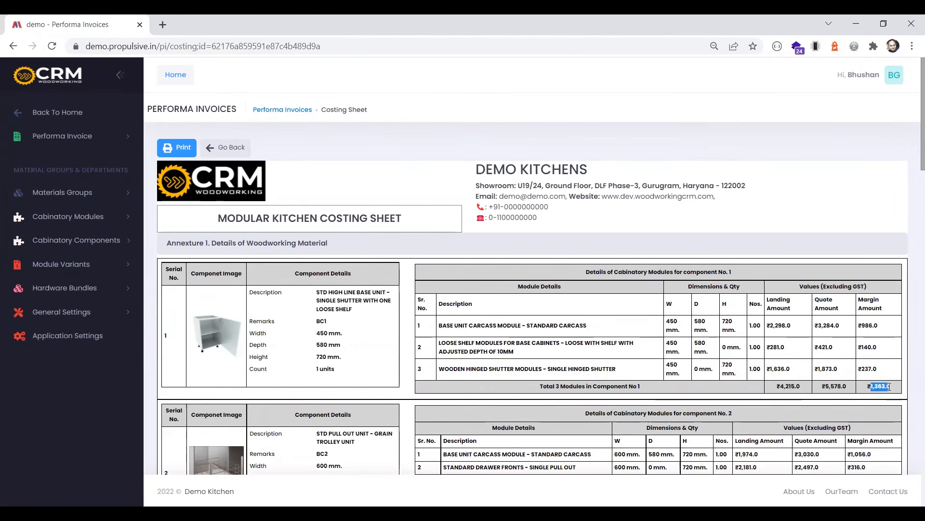
pyautogui.scroll(-3, 890, 387)
pyautogui.moveTo(866, 360); pyautogui.dragTo(891, 393)
pyautogui.scroll(-3, 876, 369)
pyautogui.scroll(-12, 891, 393)
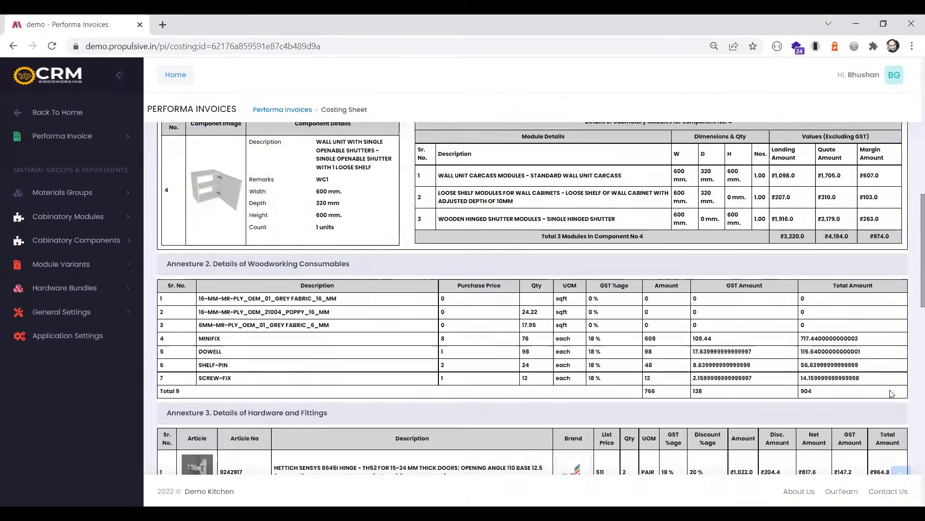
pyautogui.scroll(1, 892, 394)
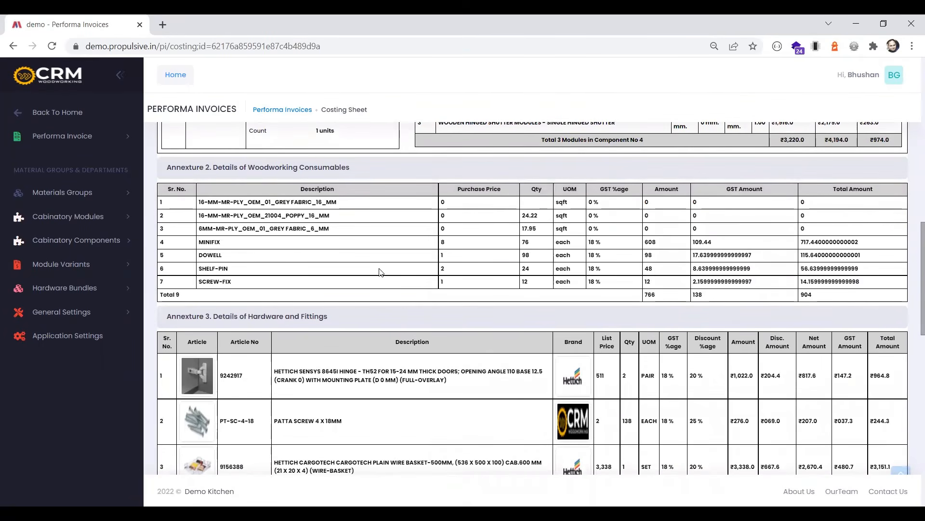
pyautogui.scroll(-6, 434, 280)
pyautogui.scroll(-5, 423, 302)
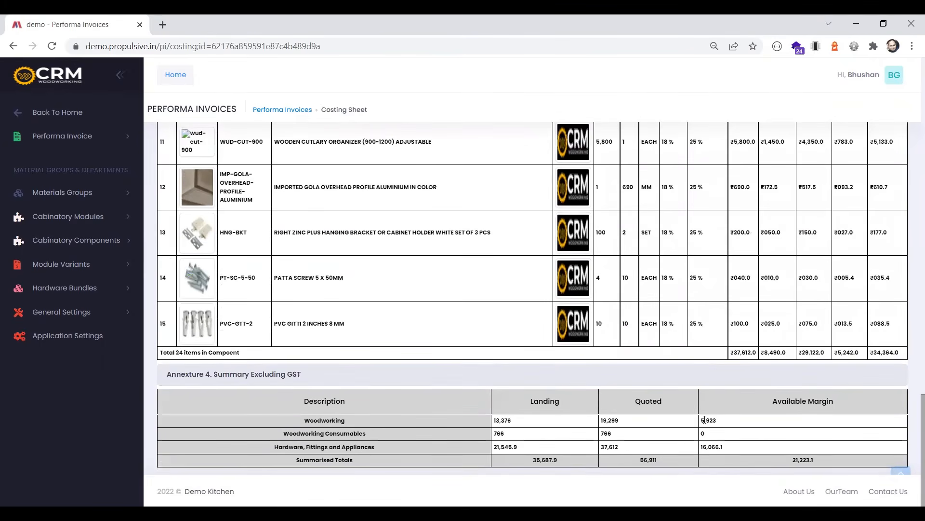
# Check the available margins for woodworking, hardware and fittings, and the summarised totals in the Annexture 4 summary
pyautogui.doubleClick(706, 420)
pyautogui.moveTo(702, 447); pyautogui.dragTo(713, 449)
pyautogui.moveTo(793, 460); pyautogui.dragTo(818, 464)
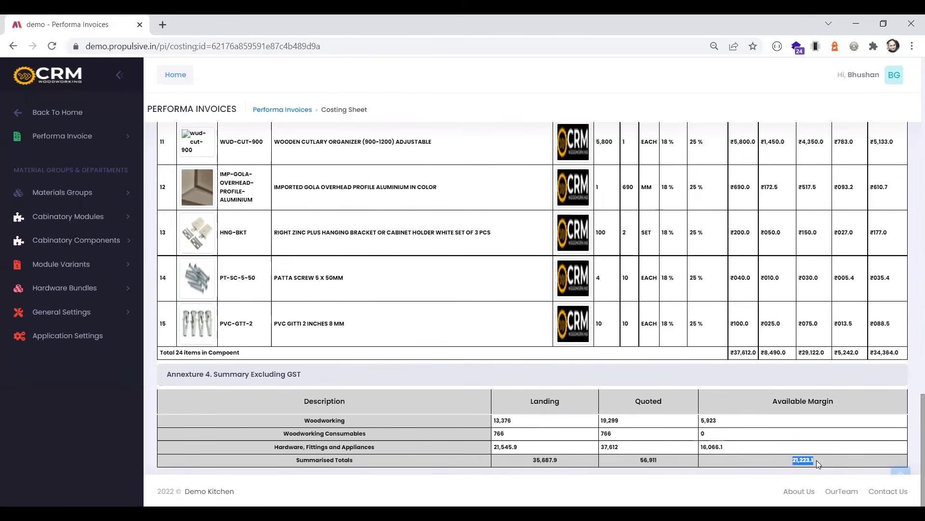
# Examine the plywood quantities in Annexture 2 and the hardware and fittings prices and discounts in Annexture 3 of the costing sheet
pyautogui.scroll(15, 818, 465)
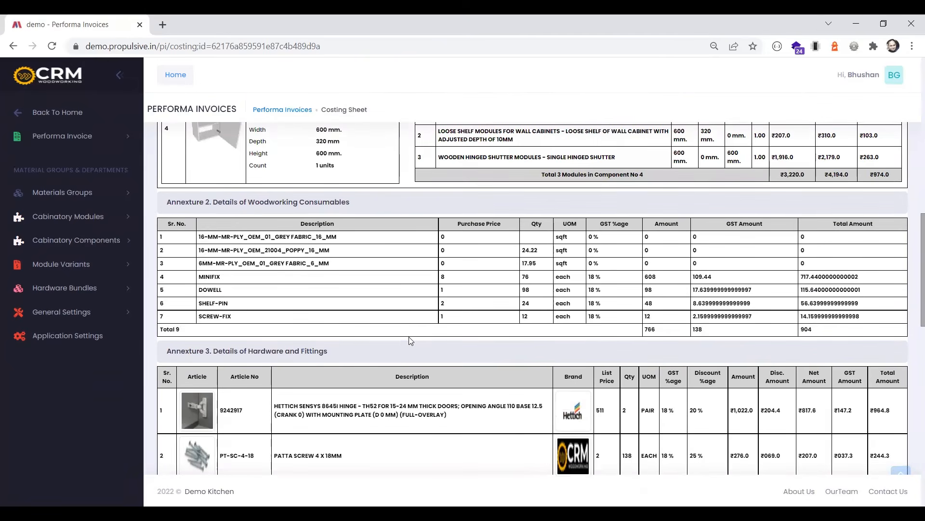
pyautogui.moveTo(548, 267); pyautogui.dragTo(158, 234)
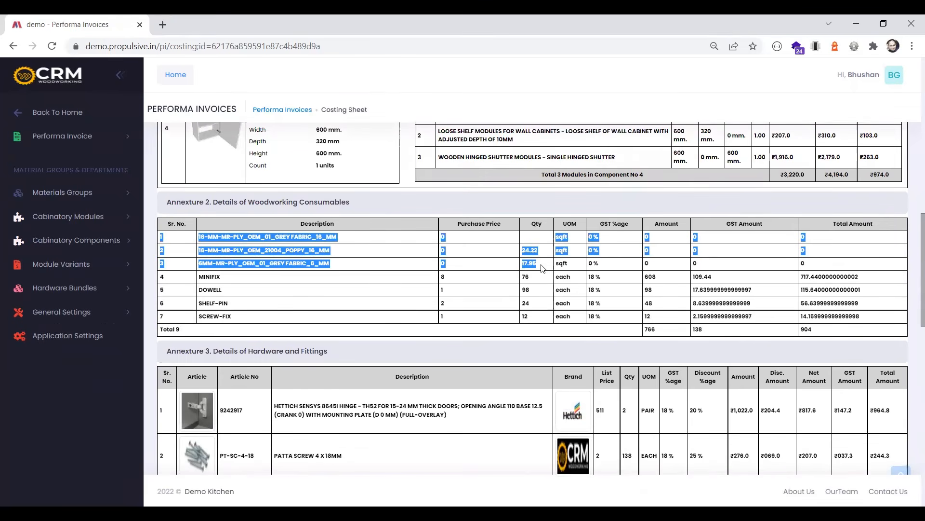
pyautogui.scroll(-2, 705, 227)
pyautogui.scroll(-3, 706, 231)
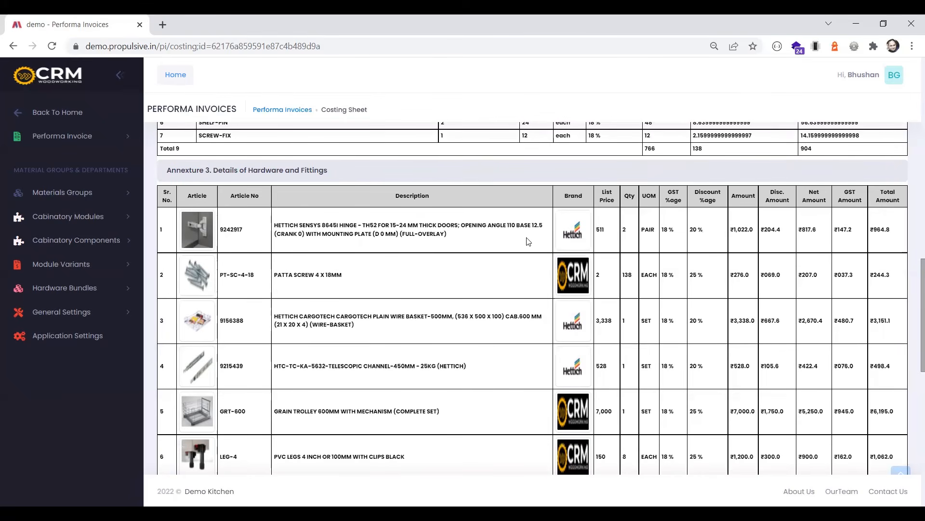
pyautogui.scroll(-8, 376, 298)
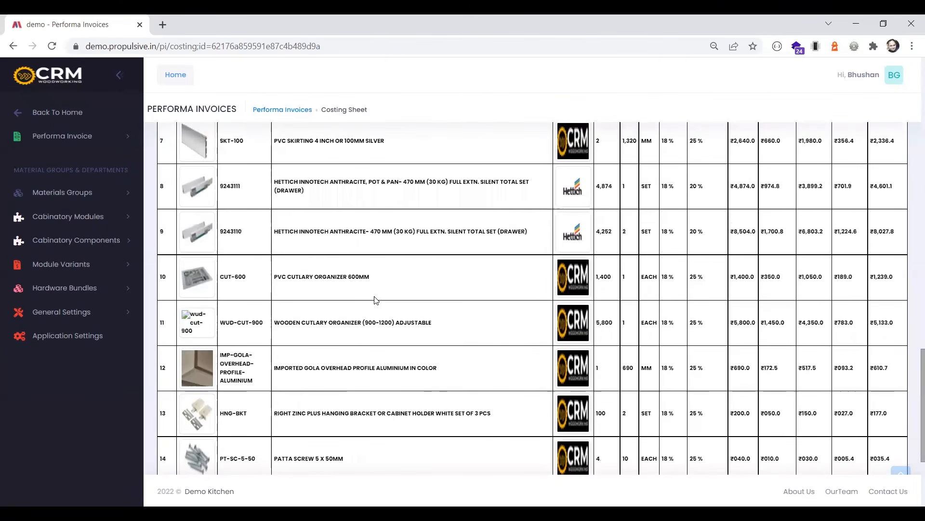
pyautogui.scroll(10, 376, 300)
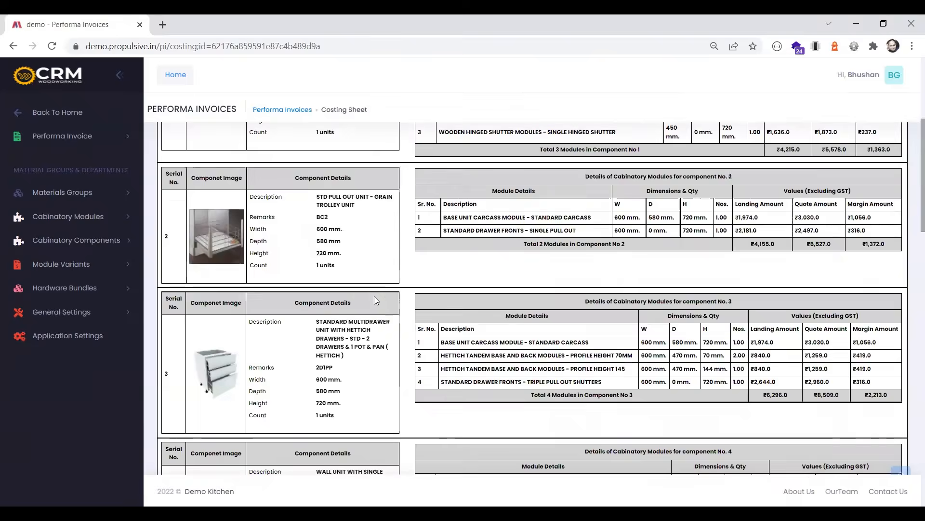
# Return to the invoice list and open the Bill Of Materials for the original version of the most recent invoice
pyautogui.scroll(5, 376, 300)
pyautogui.click(232, 144)
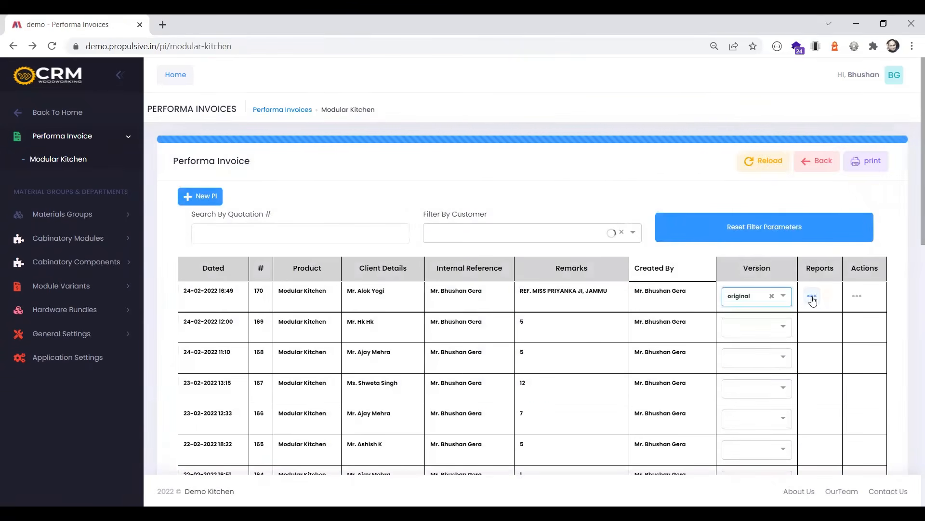
pyautogui.click(813, 297)
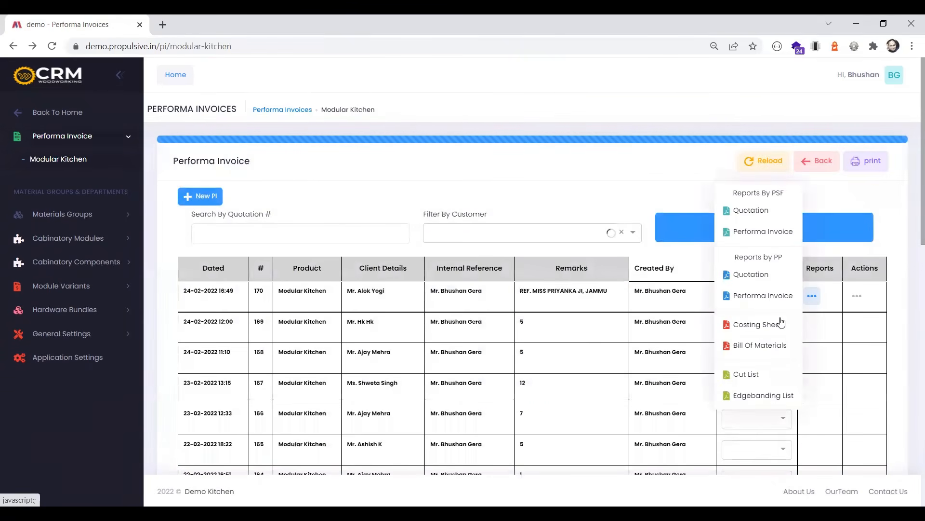
pyautogui.click(748, 346)
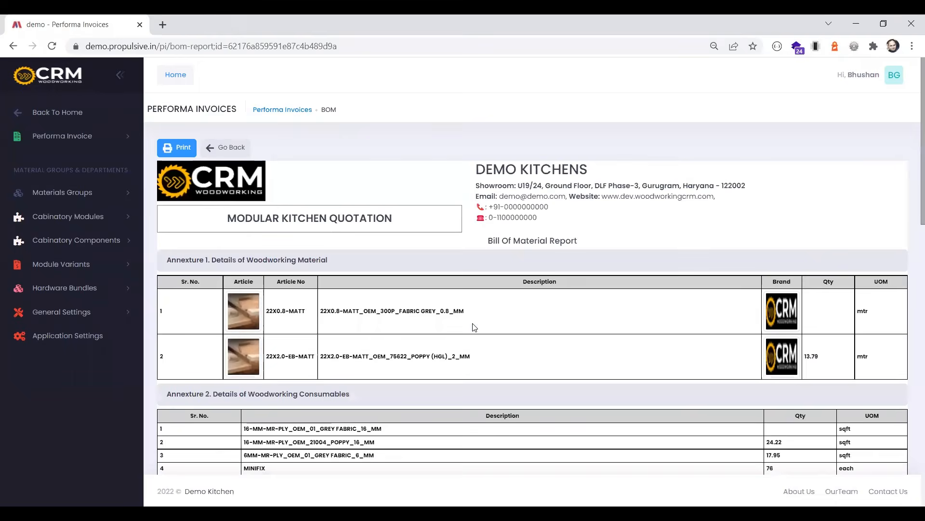
# Review the woodworking material, woodworking consumables, and hardware and fittings listed in the Bill Of Material Report
pyautogui.scroll(-1, 458, 323)
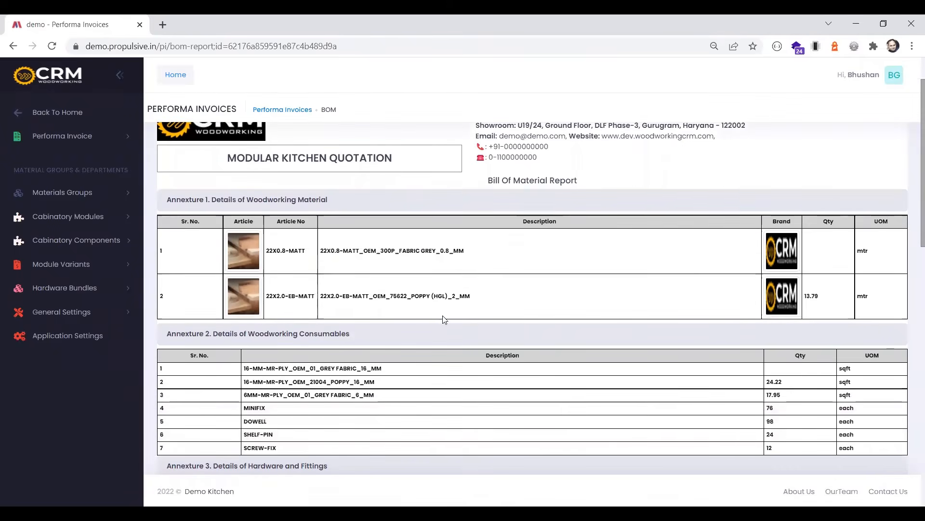
pyautogui.scroll(-1, 660, 300)
pyautogui.scroll(-3, 661, 303)
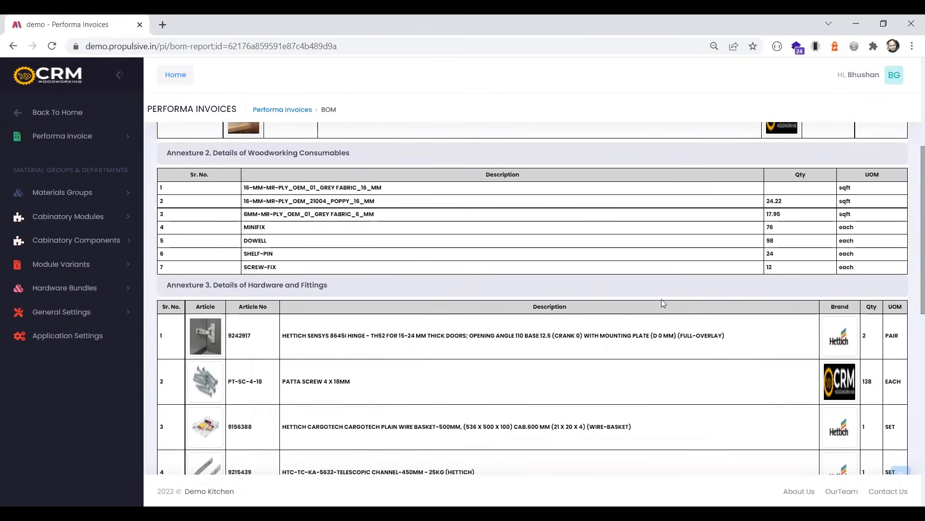
pyautogui.scroll(-3, 664, 303)
pyautogui.scroll(-7, 663, 303)
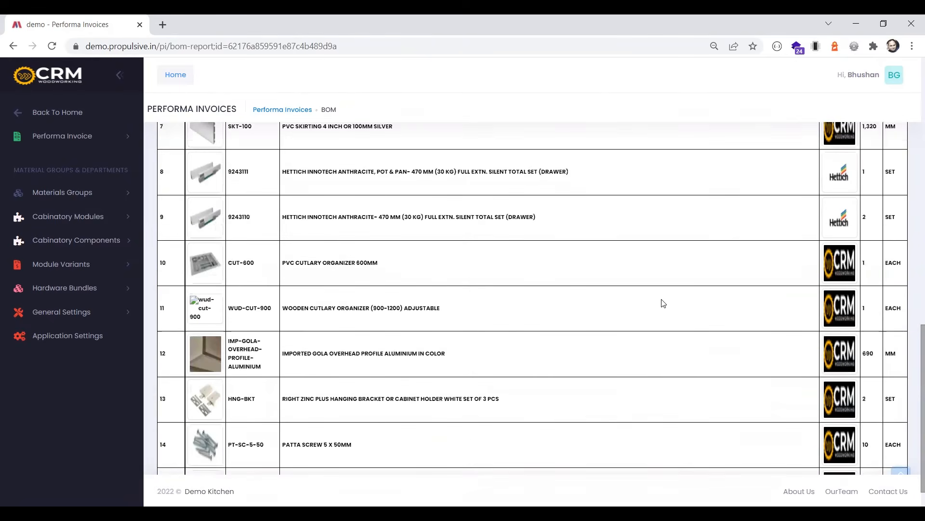
pyautogui.scroll(-1, 663, 303)
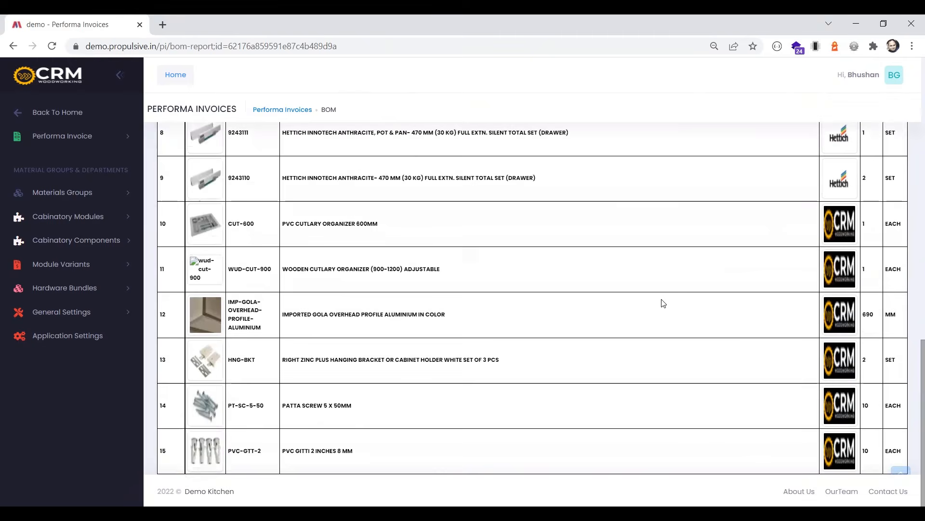
pyautogui.scroll(10, 663, 302)
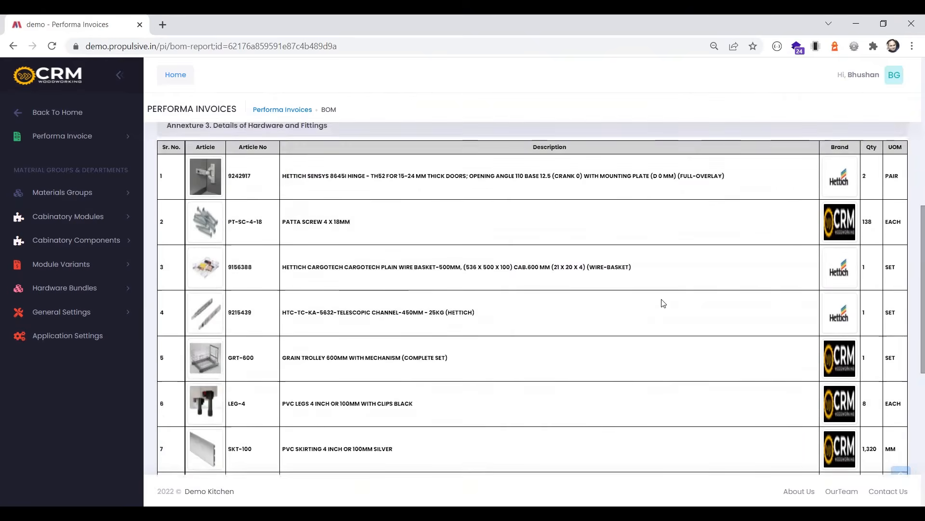
pyautogui.scroll(6, 663, 303)
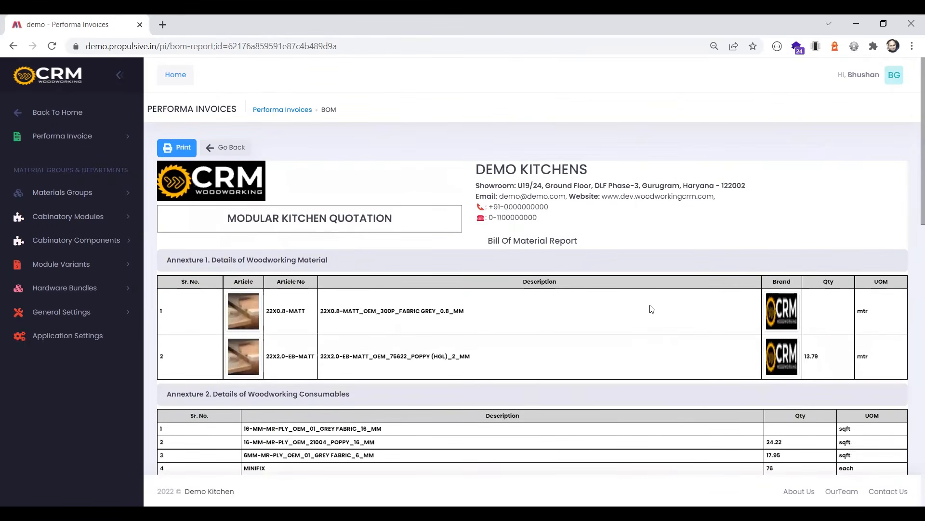
# Go back to the invoice list and reopen the Bill Of Materials for the most recent invoice's original version
pyautogui.click(243, 153)
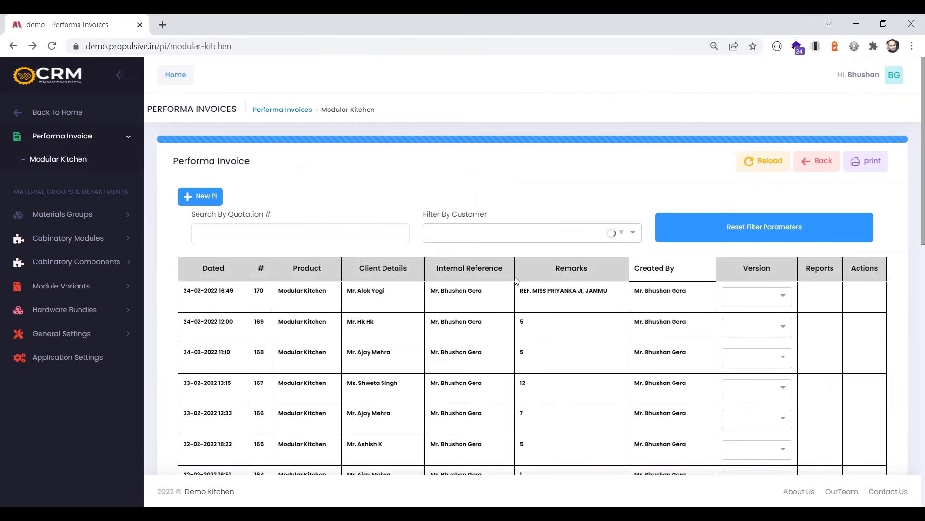
pyautogui.click(765, 300)
pyautogui.click(758, 313)
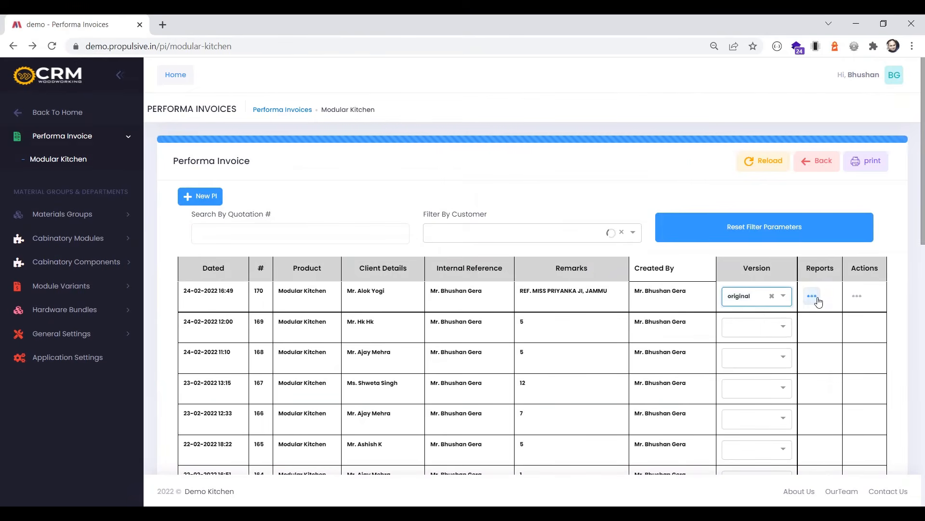
pyautogui.click(818, 299)
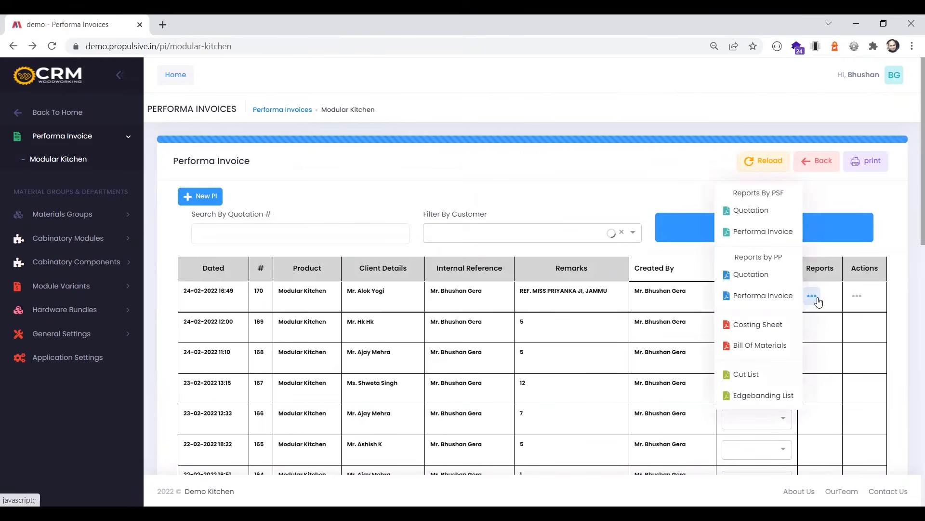
pyautogui.click(763, 344)
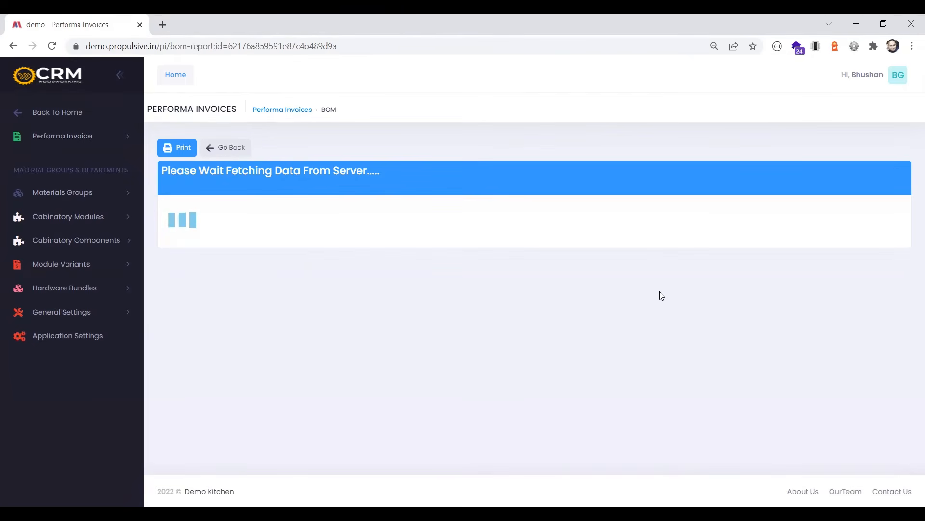
# Check the bill of material quantities for the woodworking consumables and for the hinges, screws, baskets, channels, trolley and legs
pyautogui.scroll(-5, 762, 289)
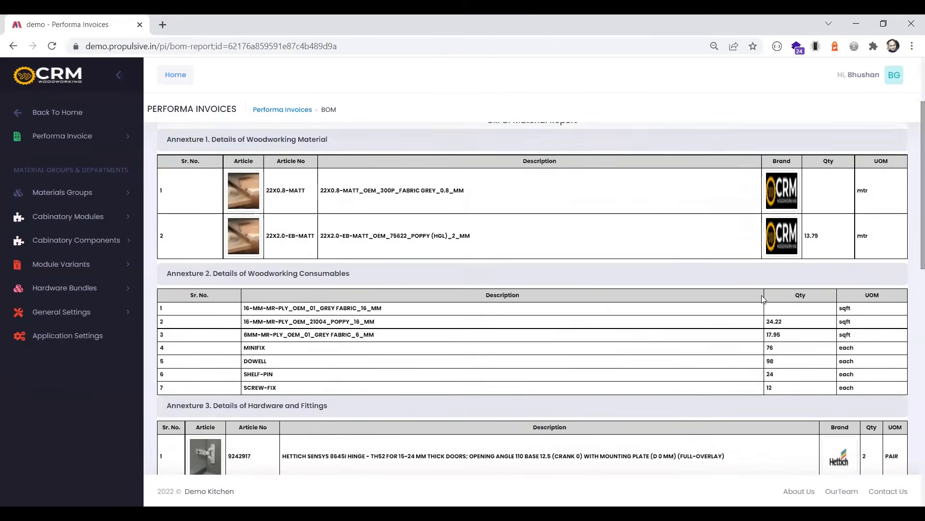
pyautogui.scroll(-2, 764, 299)
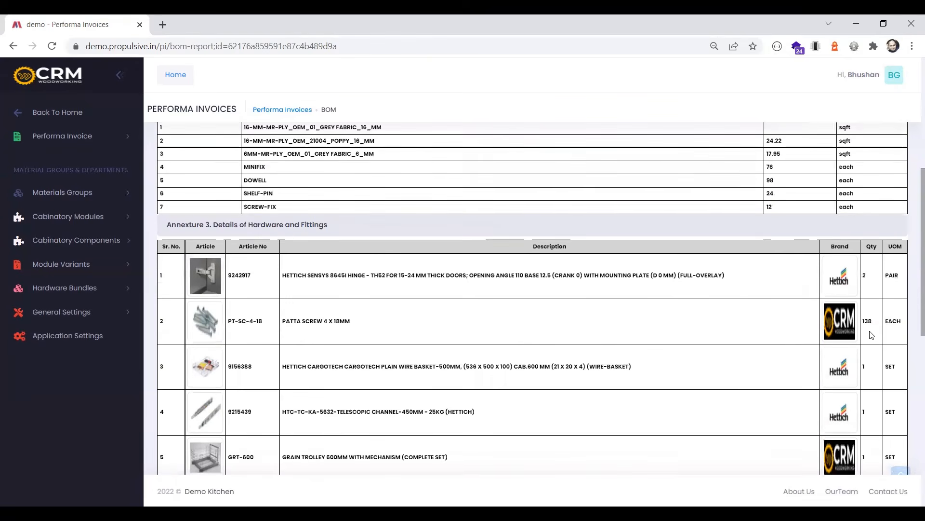
pyautogui.scroll(-1, 874, 332)
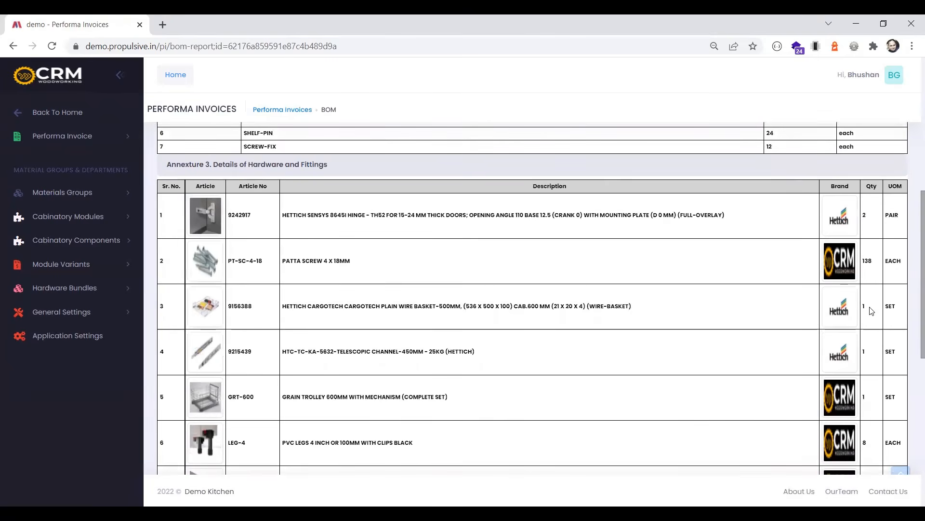
pyautogui.scroll(-1, 876, 355)
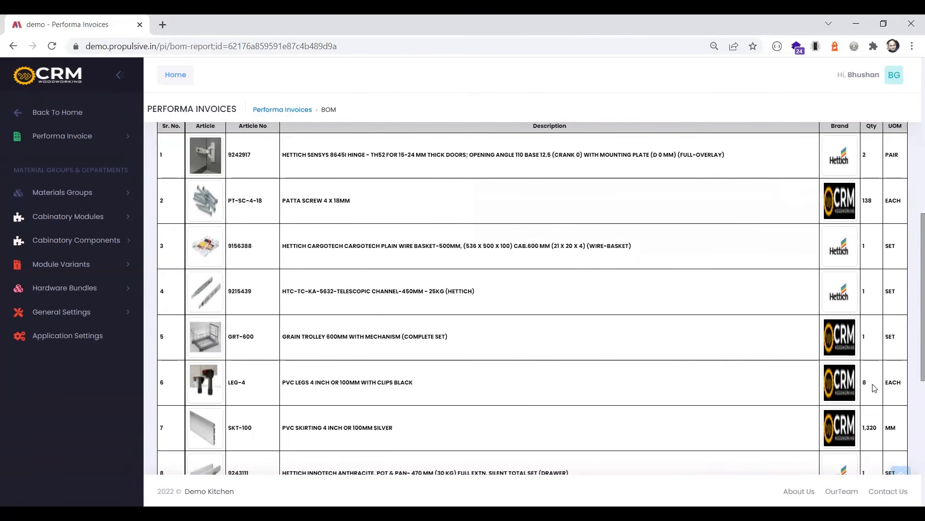
pyautogui.scroll(-1, 874, 387)
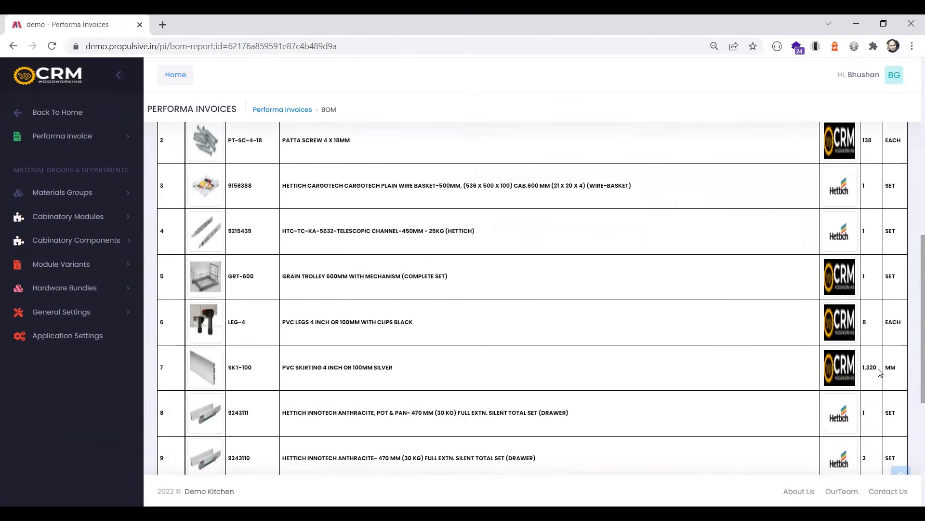
# Check the bill of material quantities from the PVC skirting and Innotech drawers down to the patta screws and PVC gitti
pyautogui.moveTo(878, 367); pyautogui.dragTo(857, 368)
pyautogui.scroll(-1, 860, 366)
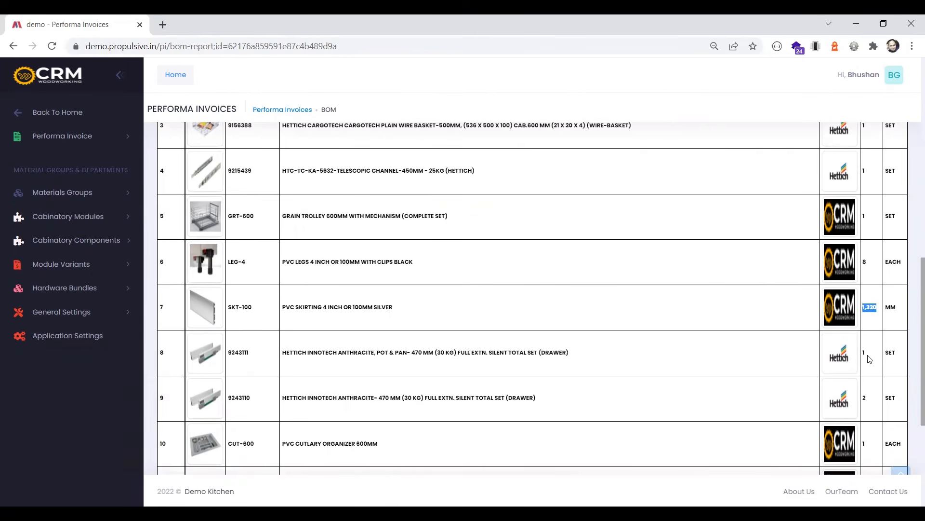
pyautogui.scroll(-5, 870, 359)
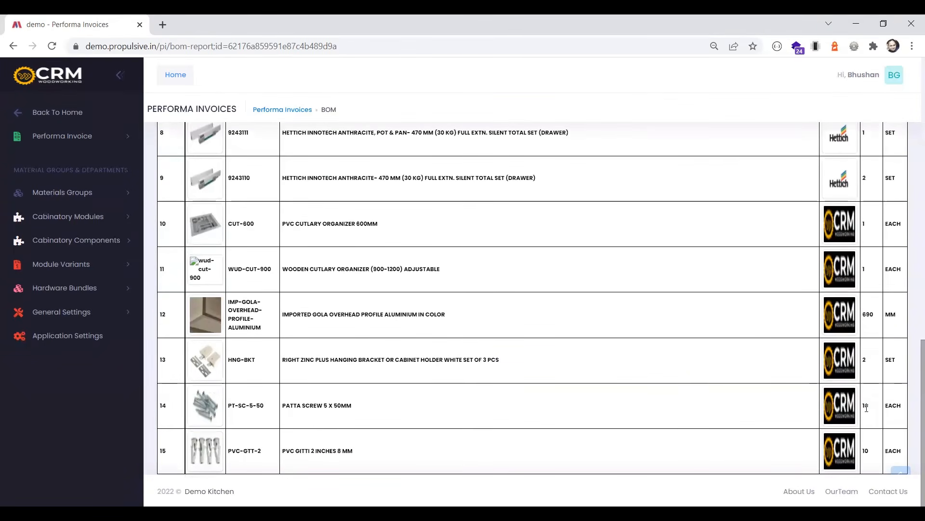
pyautogui.moveTo(872, 453); pyautogui.dragTo(863, 453)
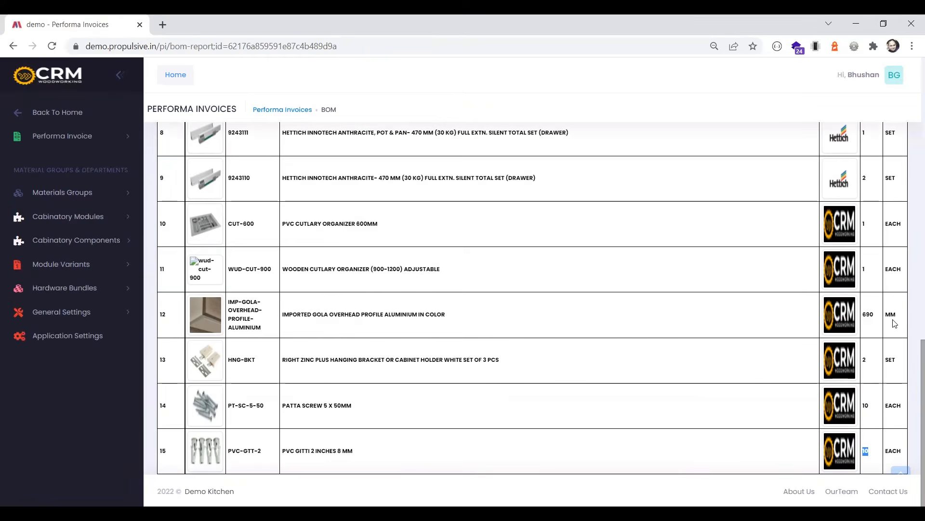
# Return to the invoice list and open the PP version of the Performa Invoice report for the most recent invoice's original version
pyautogui.scroll(15, 895, 323)
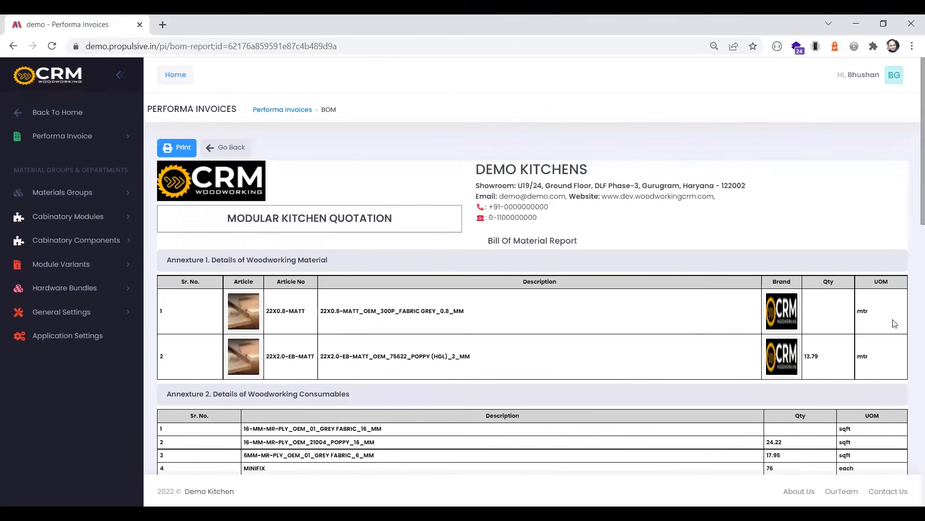
pyautogui.click(231, 147)
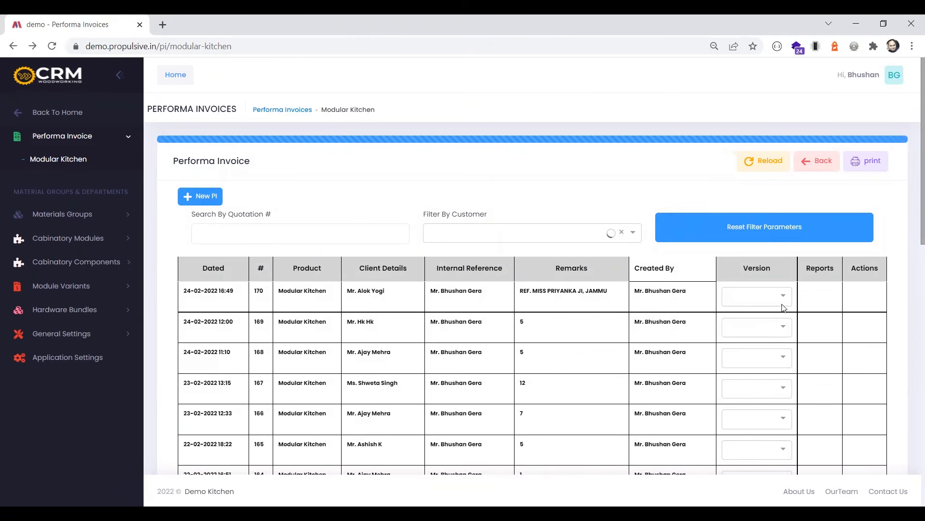
pyautogui.click(752, 296)
pyautogui.click(755, 314)
pyautogui.click(814, 296)
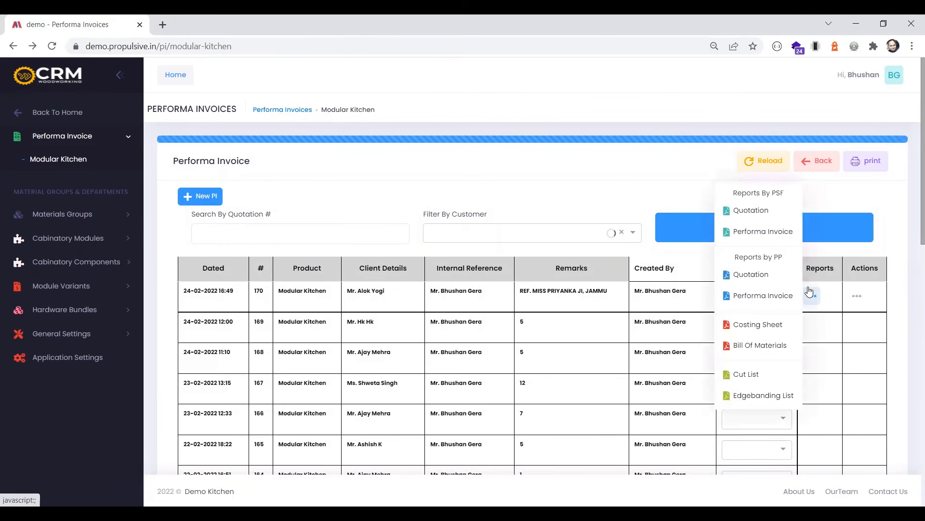
pyautogui.click(750, 296)
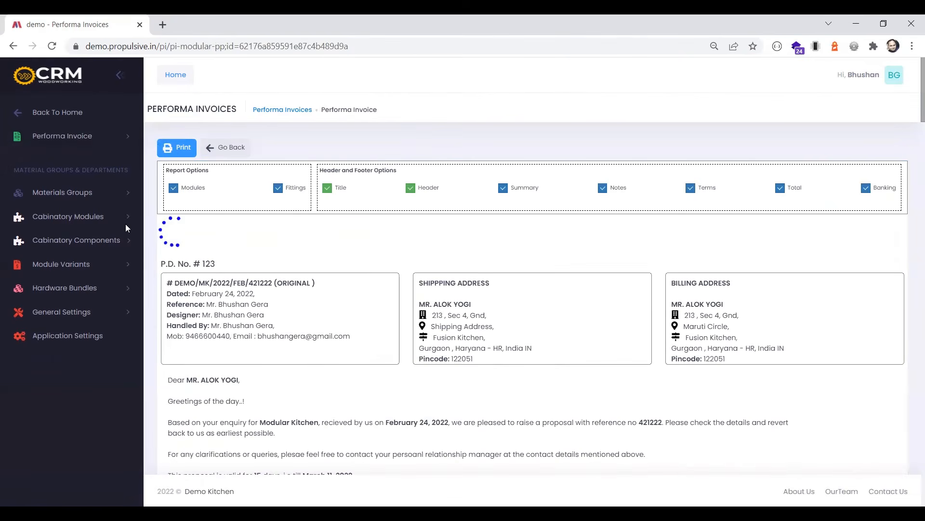
# Examine the total amount and the panel and shutter rates for component BC1 in the performa invoice
pyautogui.scroll(-9, 470, 284)
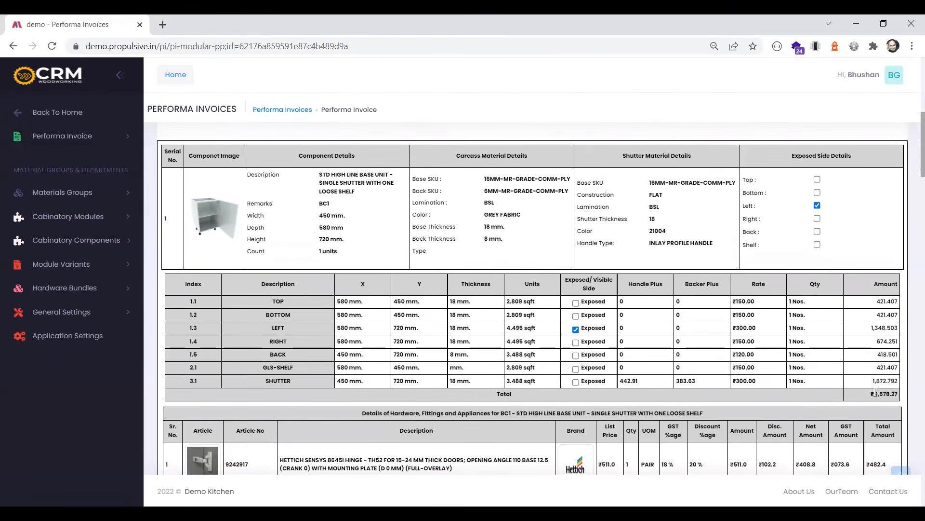
pyautogui.moveTo(875, 394); pyautogui.dragTo(906, 397)
pyautogui.click(284, 311)
pyautogui.moveTo(732, 329)
pyautogui.mouseDown()
pyautogui.moveTo(762, 332)
pyautogui.moveTo(738, 313)
pyautogui.mouseUp()
pyautogui.moveTo(761, 357); pyautogui.dragTo(726, 359)
# Review the hardware, fittings and appliances listed under components BC1 and BC2 in the performa invoice
pyautogui.scroll(-7, 725, 359)
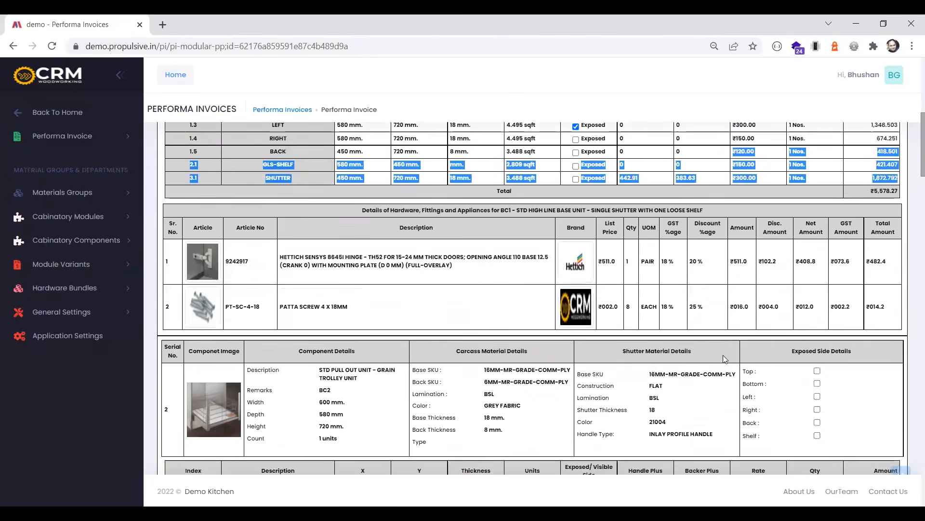
pyautogui.scroll(-1, 726, 358)
pyautogui.scroll(-4, 725, 359)
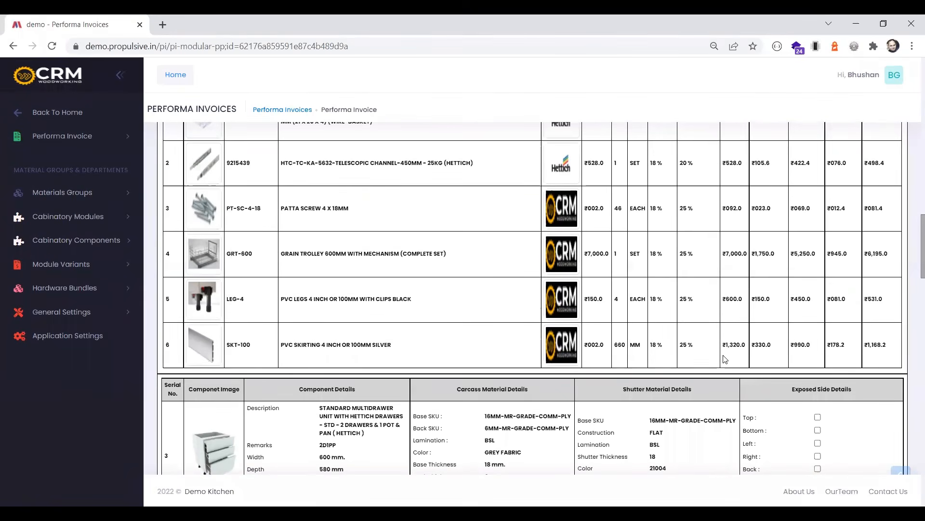
# Recheck BC1's material details, exposed side and panel amounts, and return to the beginning of the performa invoice
pyautogui.scroll(6, 726, 359)
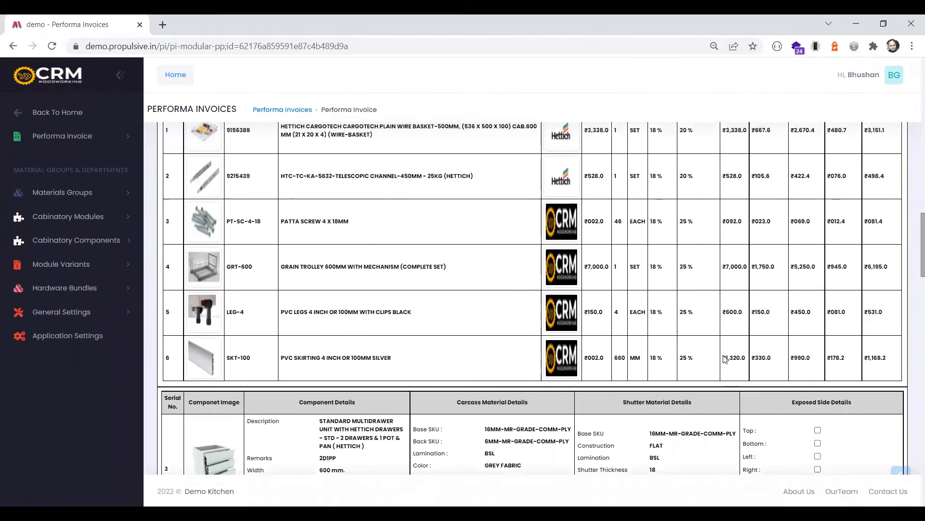
pyautogui.scroll(12, 725, 359)
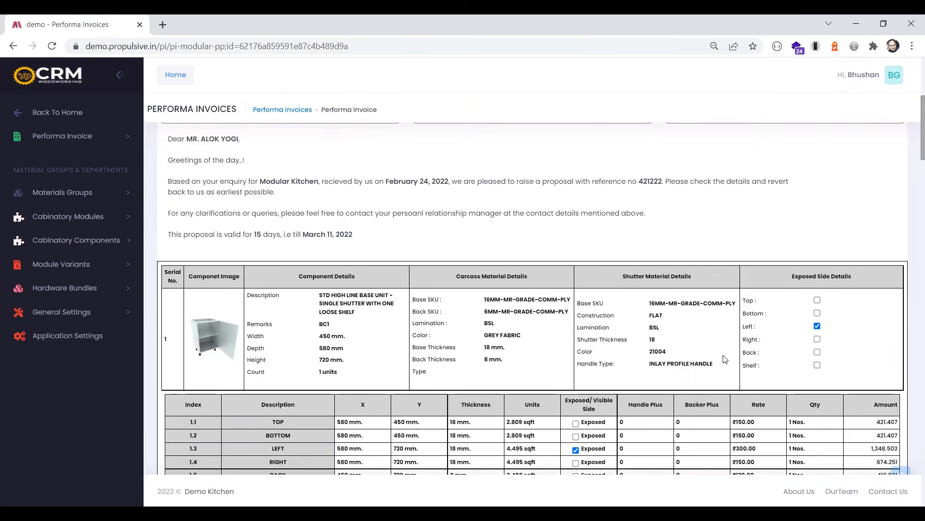
pyautogui.scroll(-1, 725, 359)
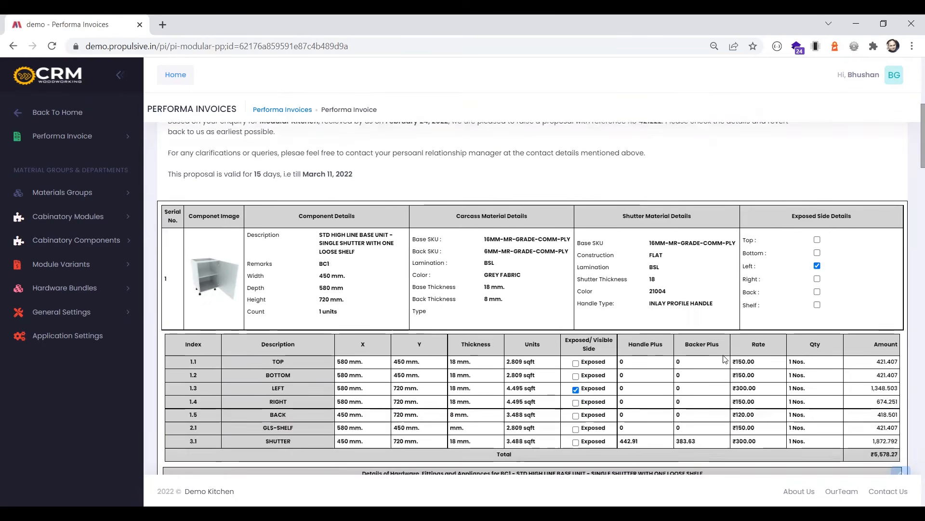
pyautogui.scroll(-1, 726, 359)
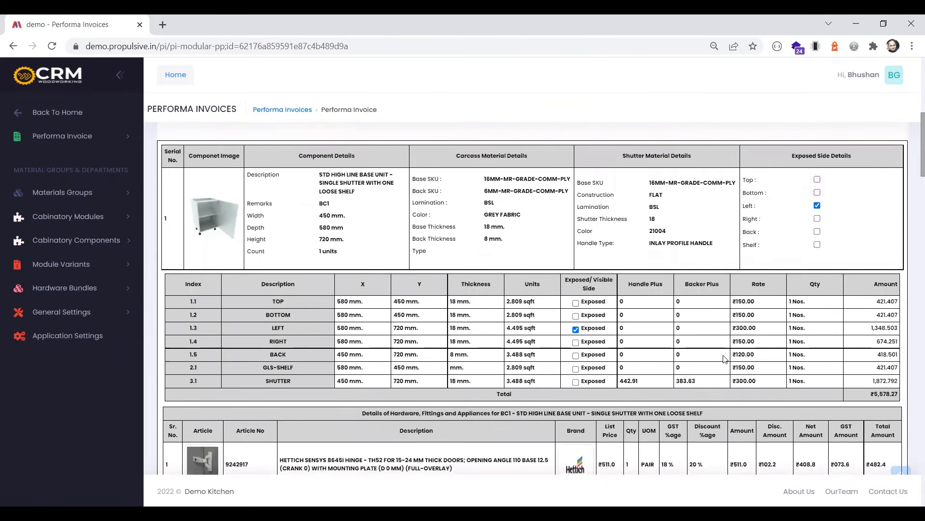
pyautogui.scroll(5, 726, 359)
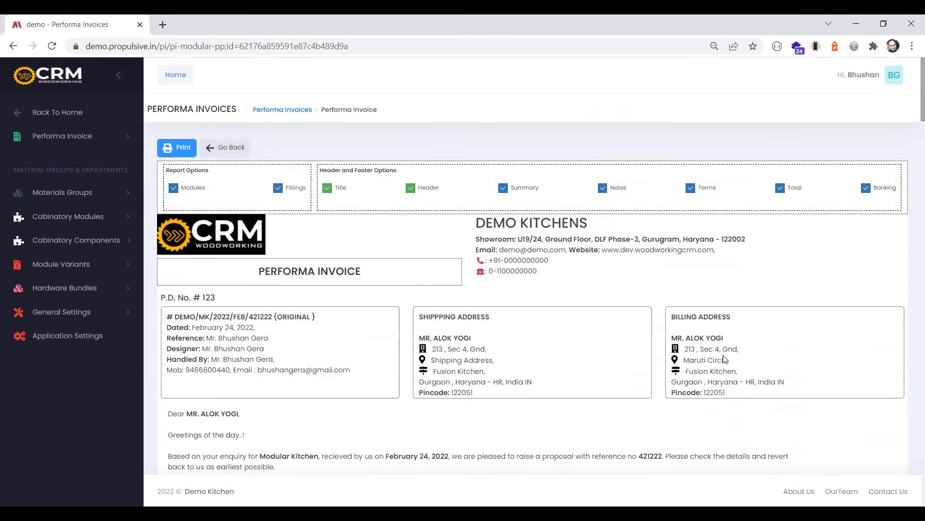